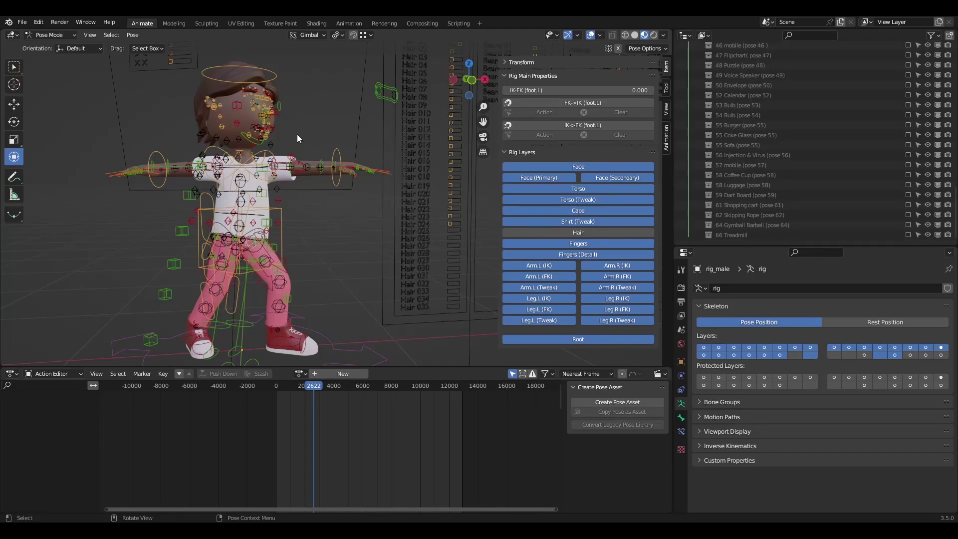
Look over the character rig and its surrounding control panels for facial expressions, hair, beard and clothing
scroll(297, 135, "down", 4)
middle_click_drag(296, 135, 237, 145)
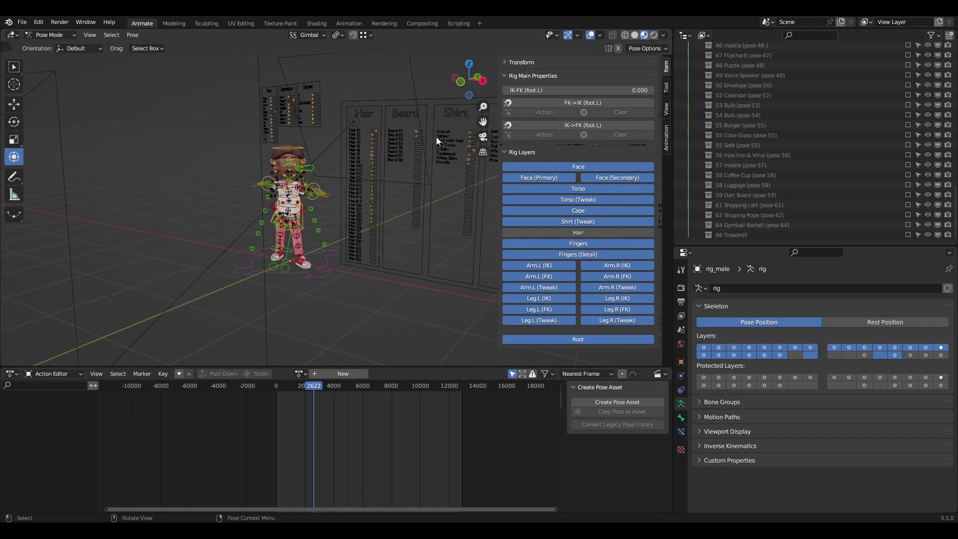
middle_click_drag(368, 101, 253, 193)
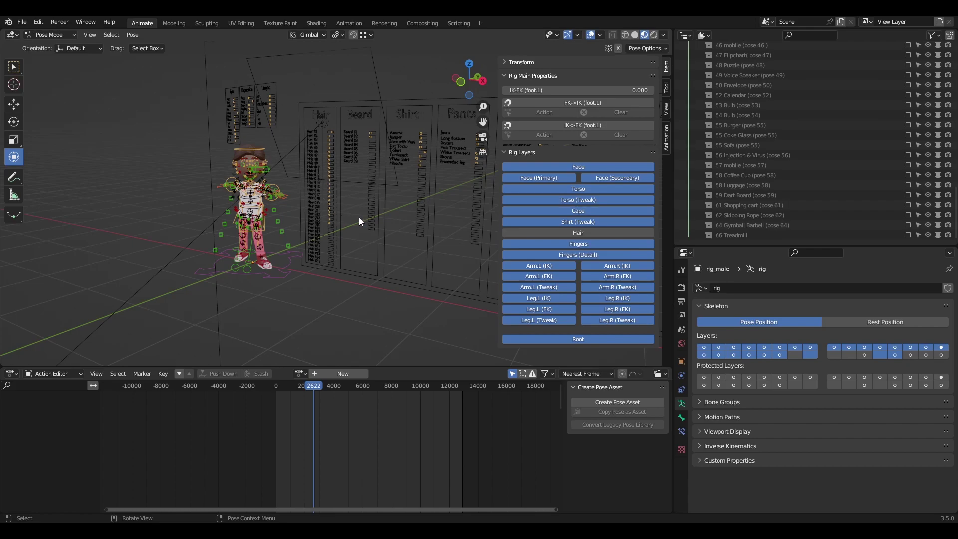
middle_click_drag(420, 145, 291, 141)
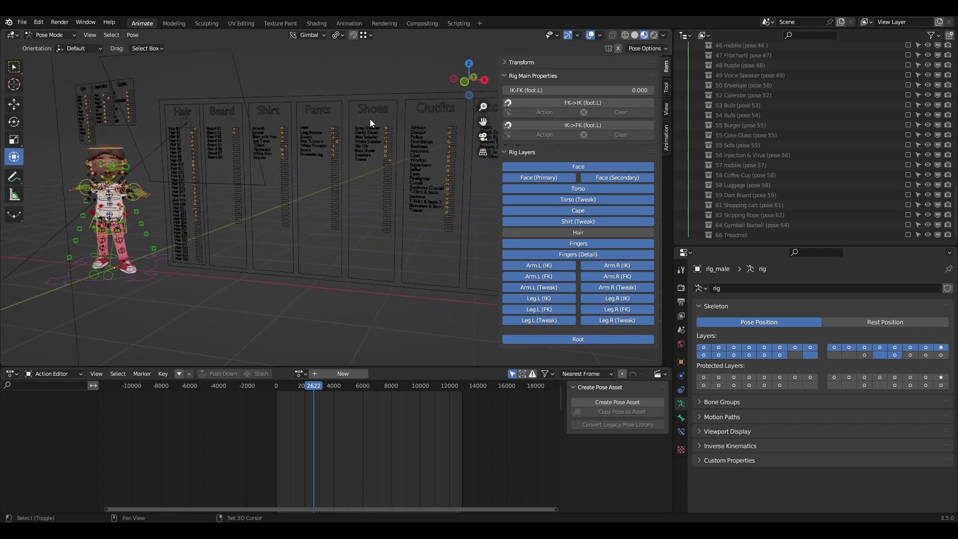
middle_click_drag(370, 119, 260, 105)
middle_click_drag(261, 105, 280, 121, "shift")
scroll(279, 120, "up", 3)
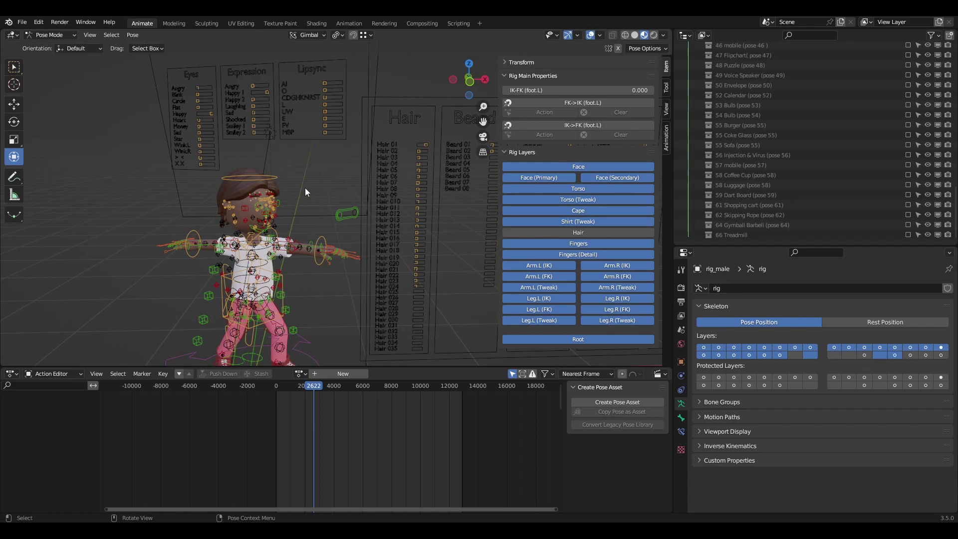
Switch to the browser, view the FAQ (Blender) playlist on YouTube and look up the characterz.design site
mouse_move(111, 530)
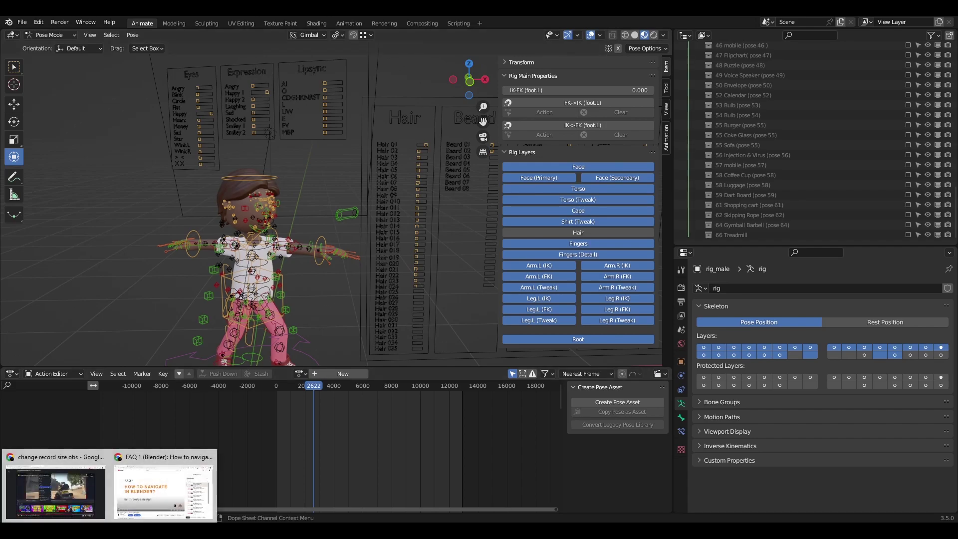
left_click(164, 486)
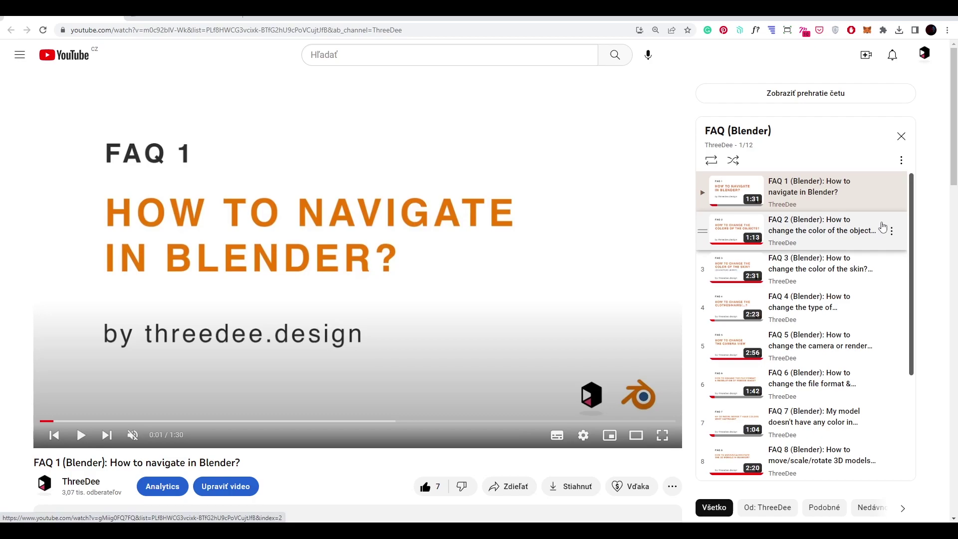
left_click(253, 18)
type("chara")
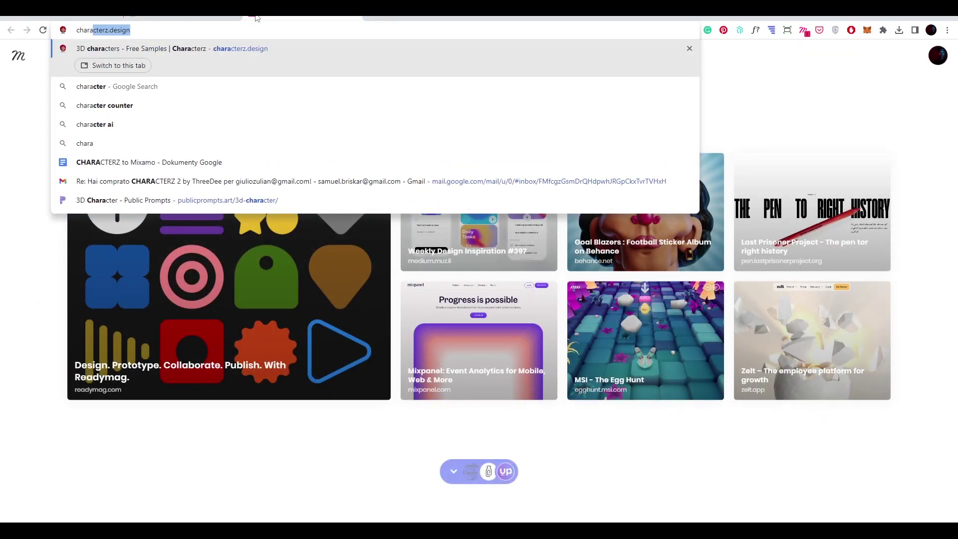
type("c")
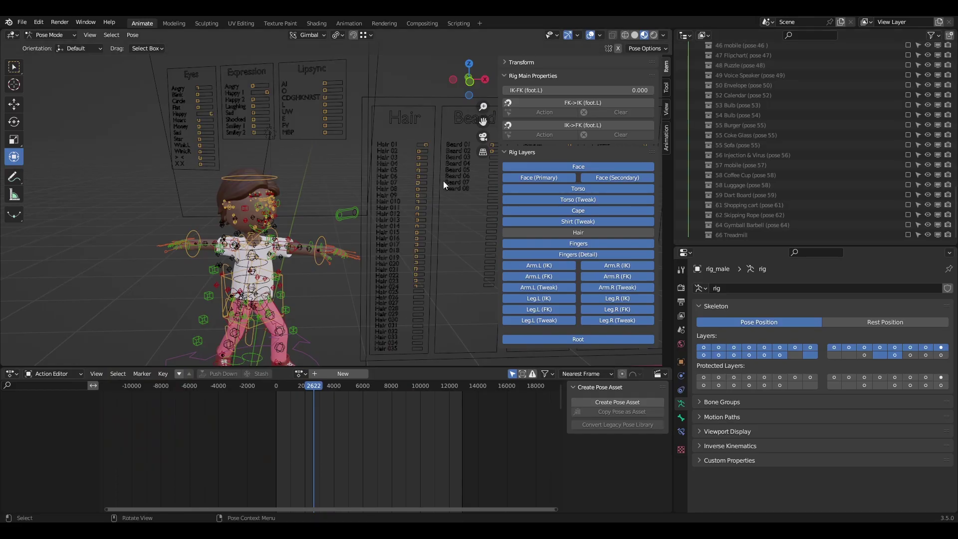
Move the character's left hand IK control by X 0.008683 m, Y -0.001849 m and Z 0.024804 m
middle_click_drag(444, 181, 232, 160, "shift")
middle_click_drag(365, 163, 419, 171, "shift")
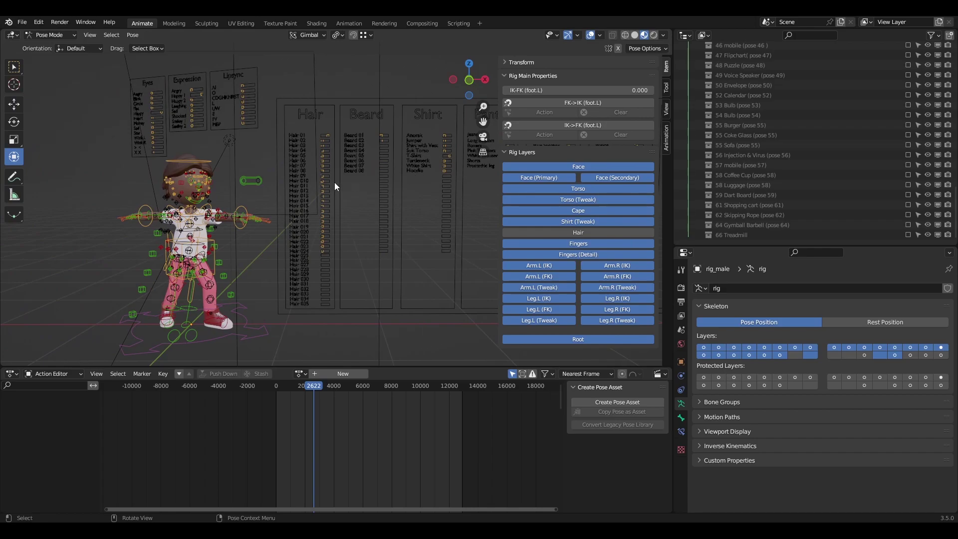
mouse_move(335, 182)
middle_mouse_down()
mouse_move(298, 183)
mouse_move(307, 173)
mouse_move(342, 177)
middle_mouse_up()
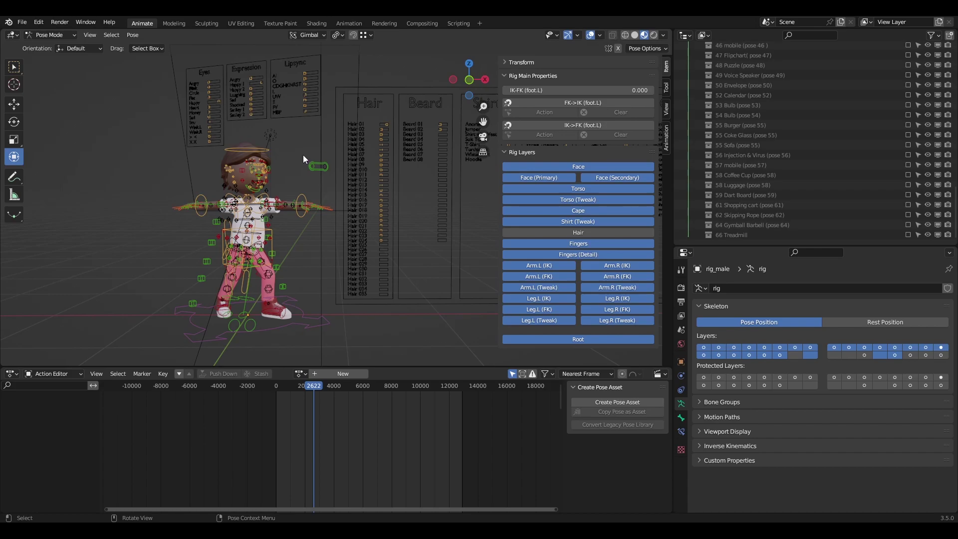
middle_click_drag(303, 155, 254, 184)
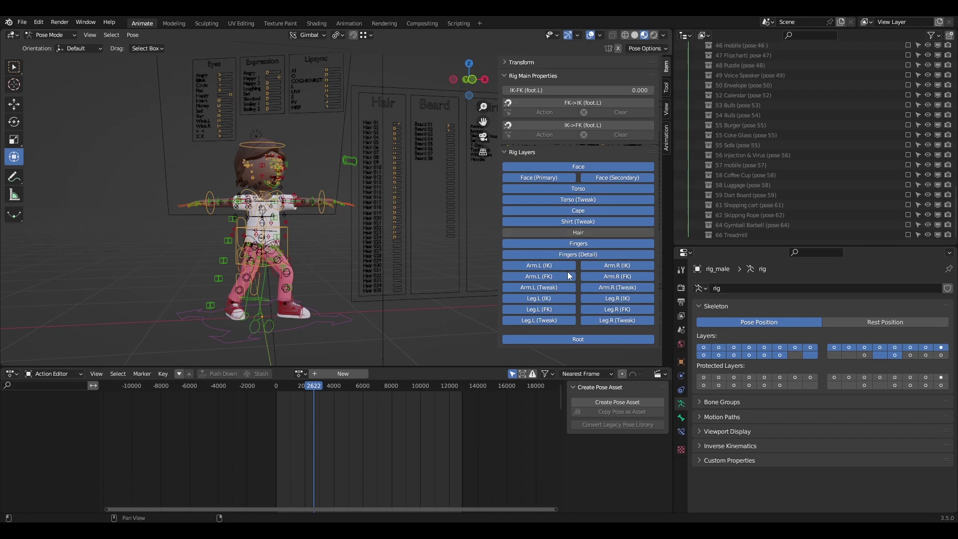
scroll(325, 209, "up", 5)
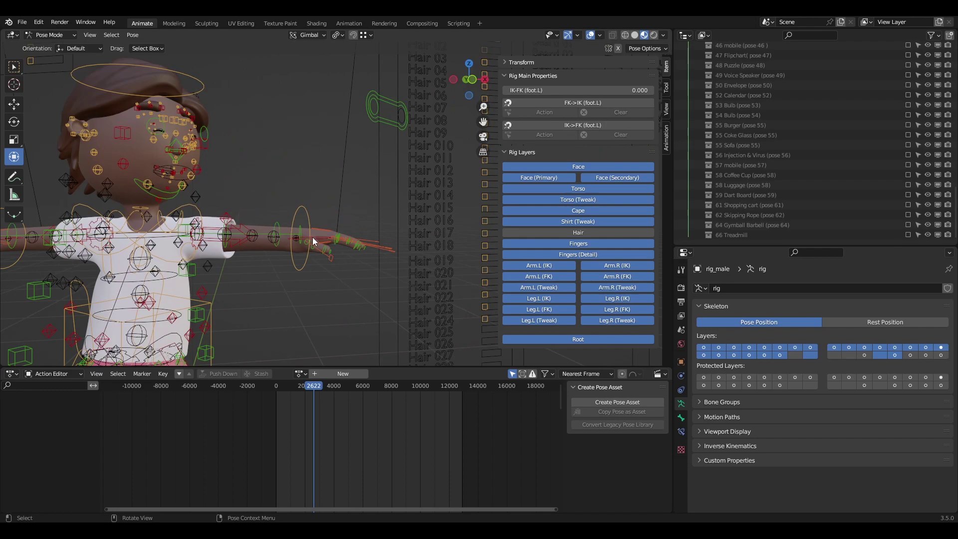
left_click(322, 238)
key("g")
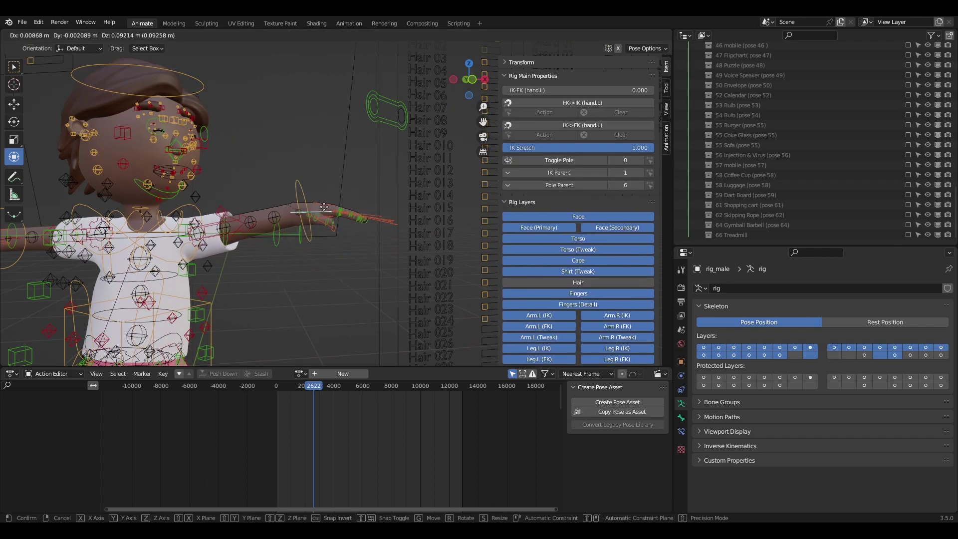
left_click(237, 242)
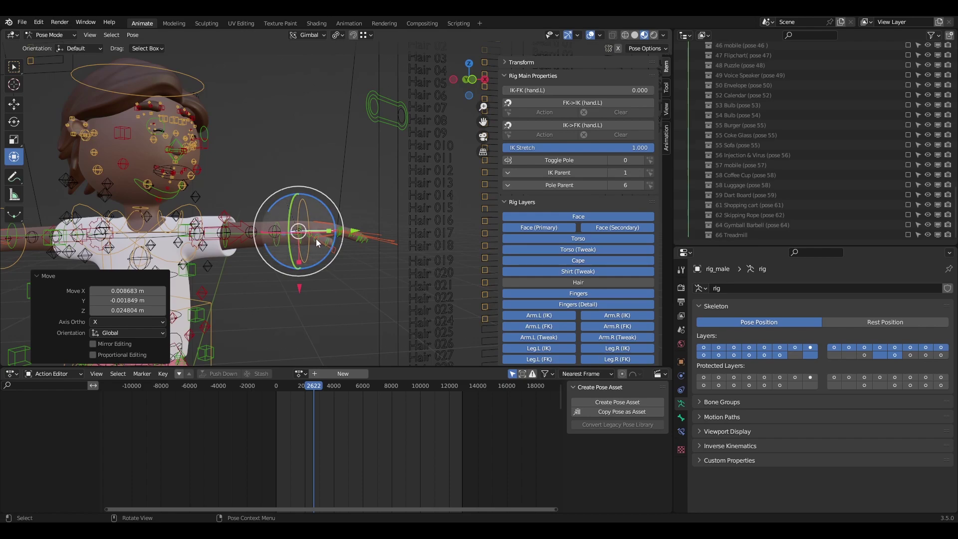
Hide the FK rig layers of both arms and both legs
middle_click_drag(345, 244, 370, 241, "shift")
scroll(373, 199, "down", 2)
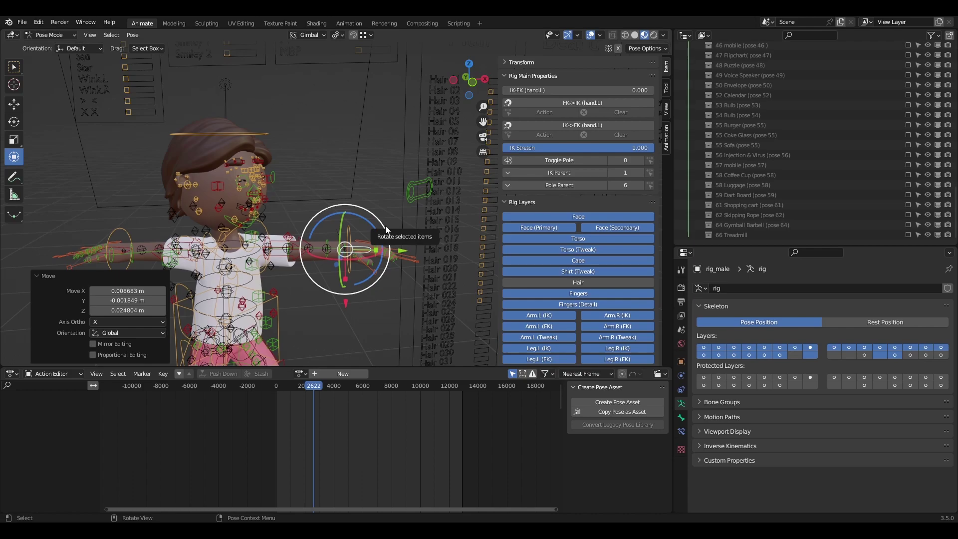
middle_click_drag(386, 225, 357, 207)
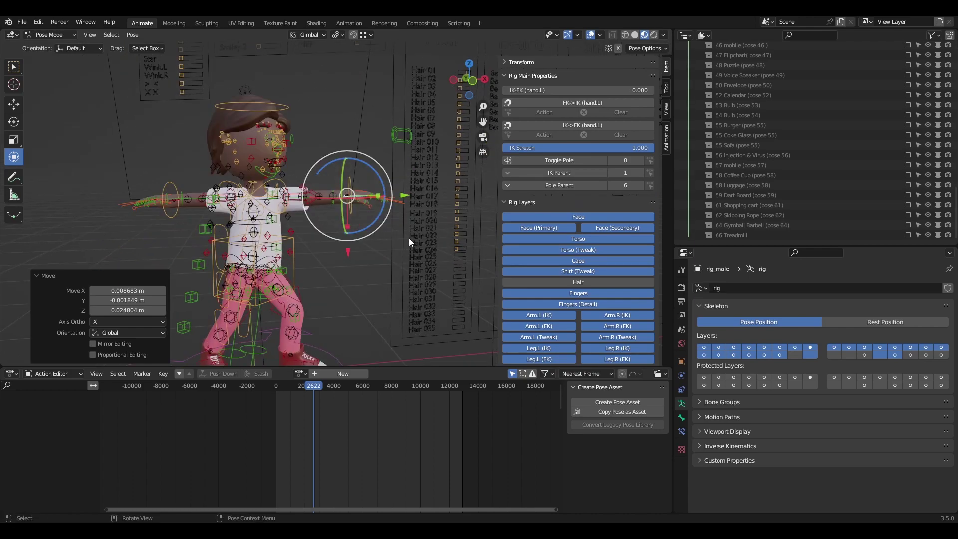
scroll(561, 317, "down", 1)
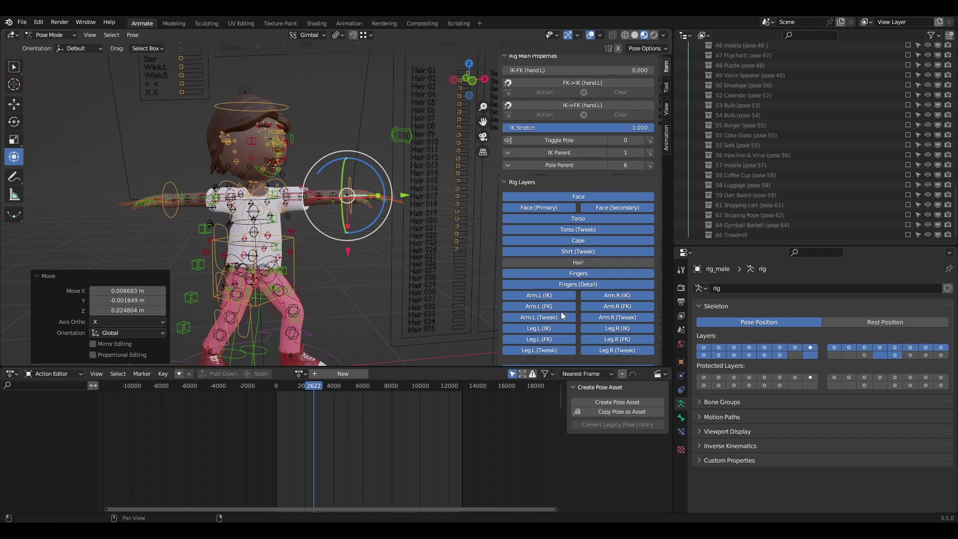
left_click(550, 308)
left_click(615, 306)
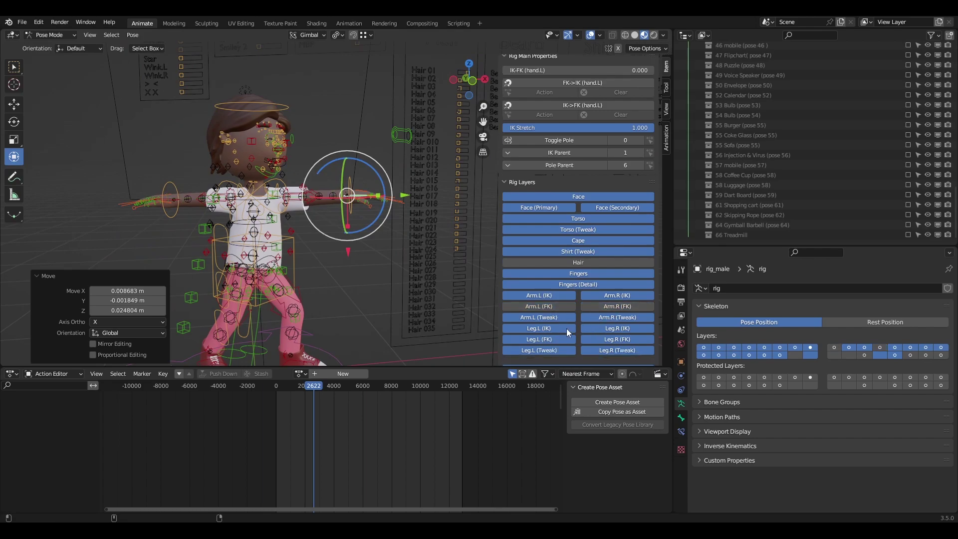
left_click(571, 339)
left_click(600, 339)
scroll(586, 328, "down", 1)
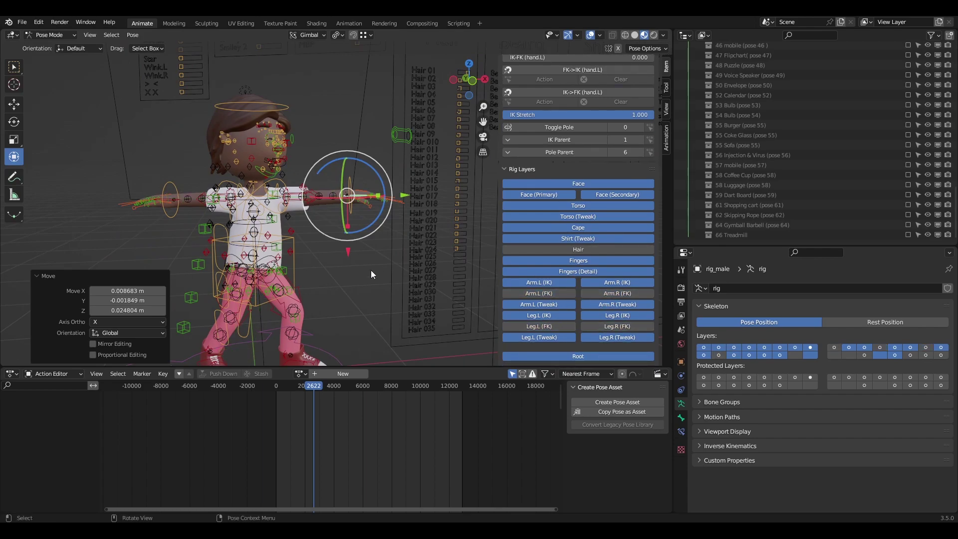
Toggle the Torso rig layer off and back on, and hide the Torso (Tweak) and Cape layers
middle_click_drag(370, 270, 364, 263)
left_click(571, 208)
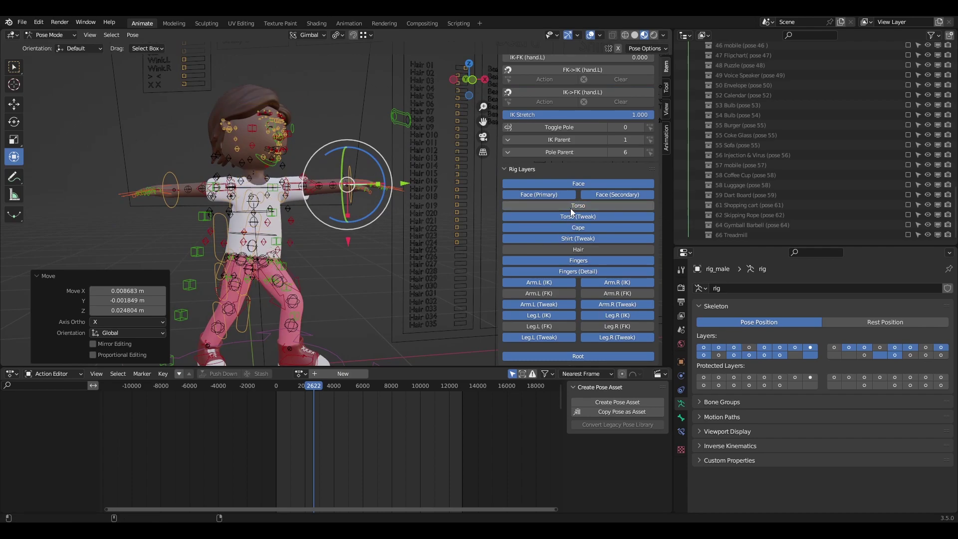
left_click(571, 209)
left_click(573, 216)
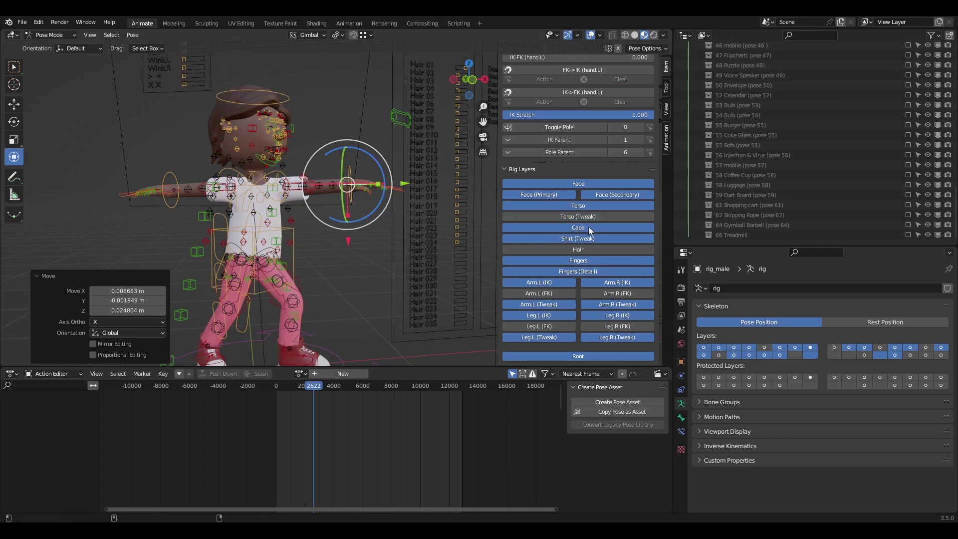
left_click(589, 227)
middle_click_drag(303, 233, 331, 198, "shift")
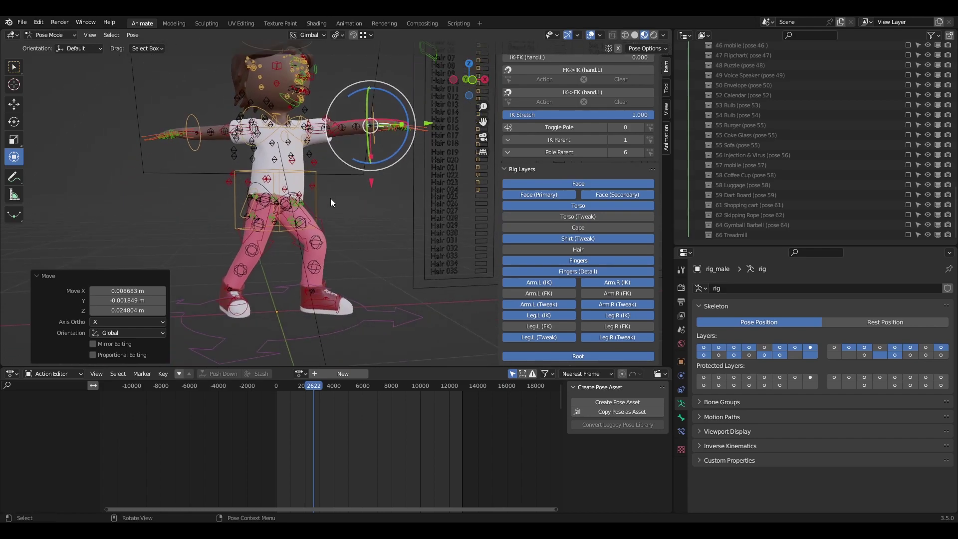
Hide the Fingers (Detail), Face (Primary) and Face (Secondary) rig layers, keeping Fingers and Face shown
left_click(588, 262)
left_click(587, 262)
left_click(584, 271)
middle_click_drag(380, 234, 373, 257)
left_click(580, 181)
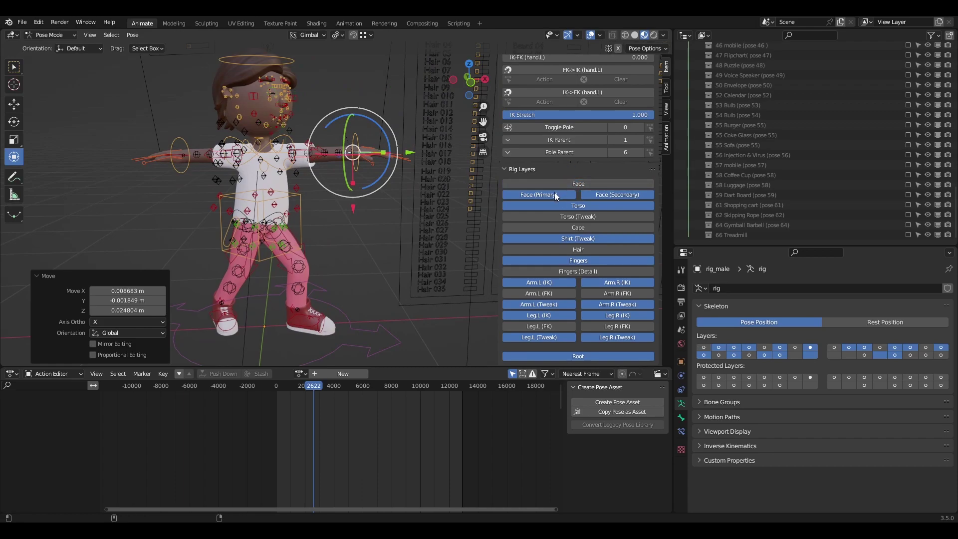
left_click(555, 193)
left_click(594, 194)
left_click(568, 185)
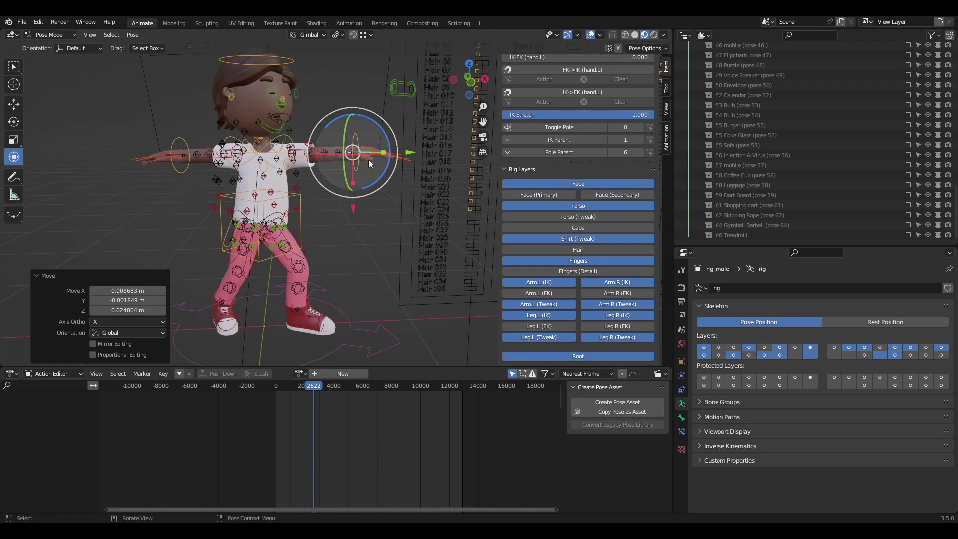
Move the left knee's tweak control outward to bend the leg sideways
left_click(301, 267)
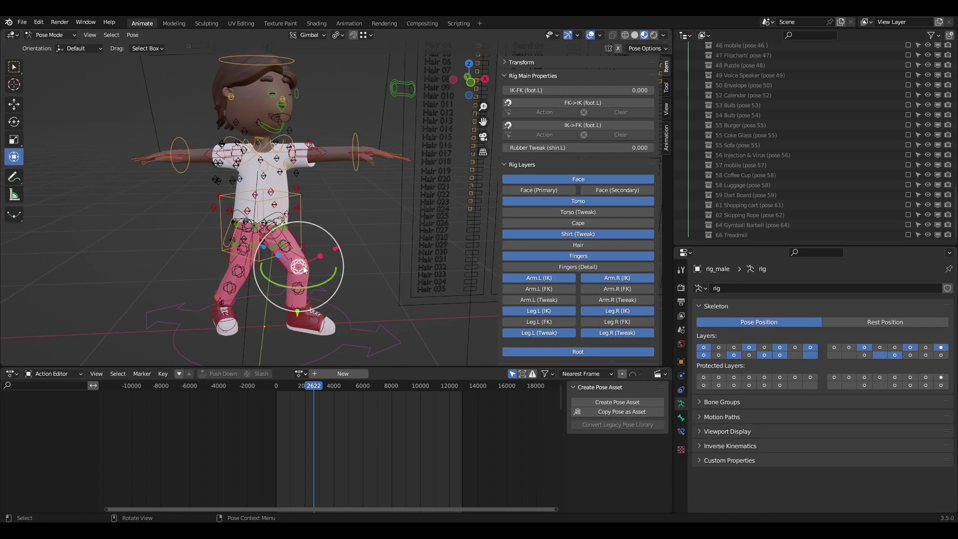
key("g")
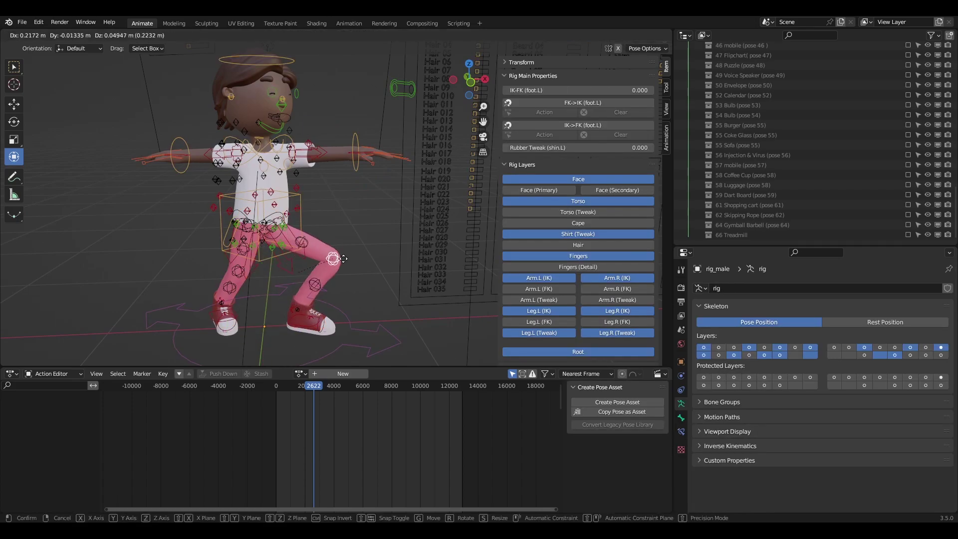
left_click(354, 256)
Move the right knee's tweak control outward by X -0.26466 m, Y -0.027065 m and Z 0.056696 m
left_click(242, 272)
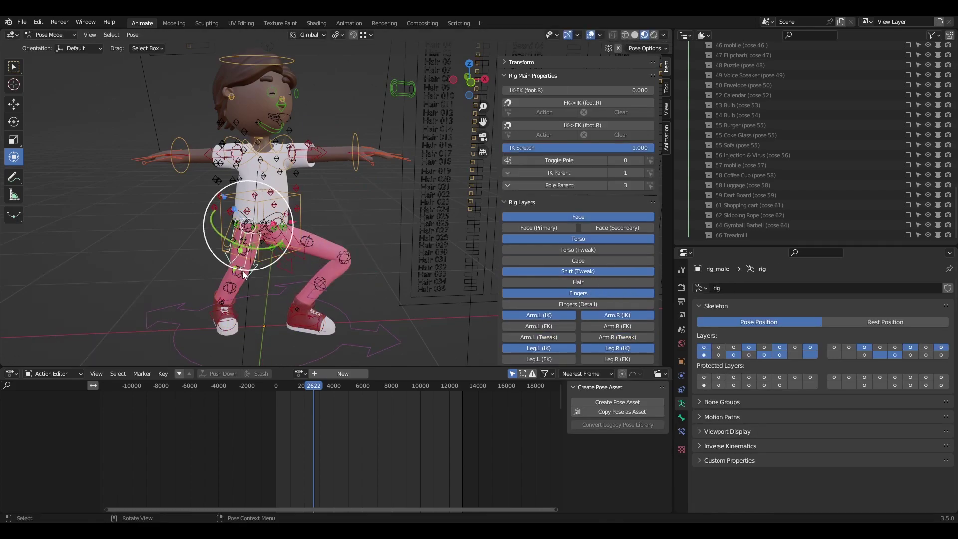
left_click(242, 274)
middle_click_drag(242, 275, 338, 239)
key("g")
left_click(188, 262)
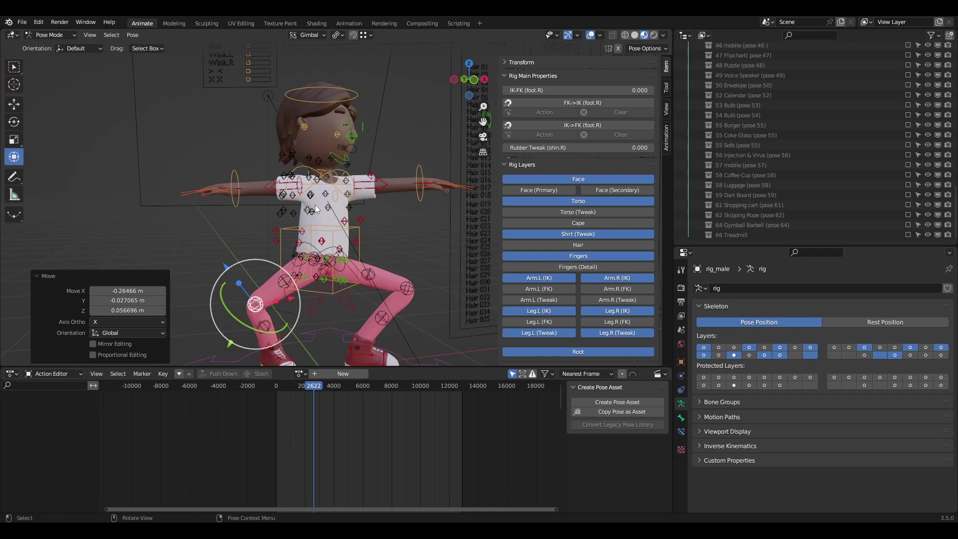
Undo the moves of both knee controls
left_click(358, 215)
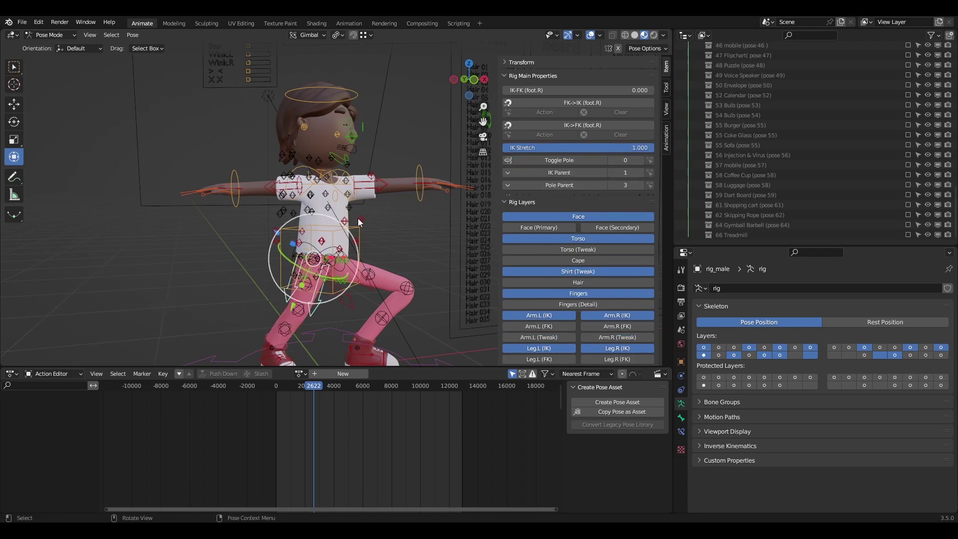
left_click(358, 218)
middle_click_drag(359, 218, 216, 168)
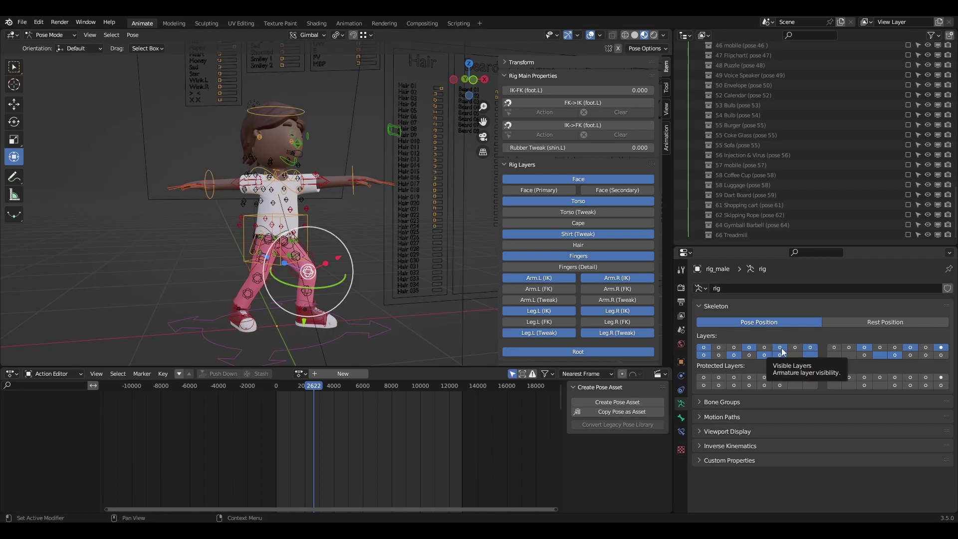
Toggle the armature's visible layers to find and hide the one holding the shirt's control bones
left_click(796, 355)
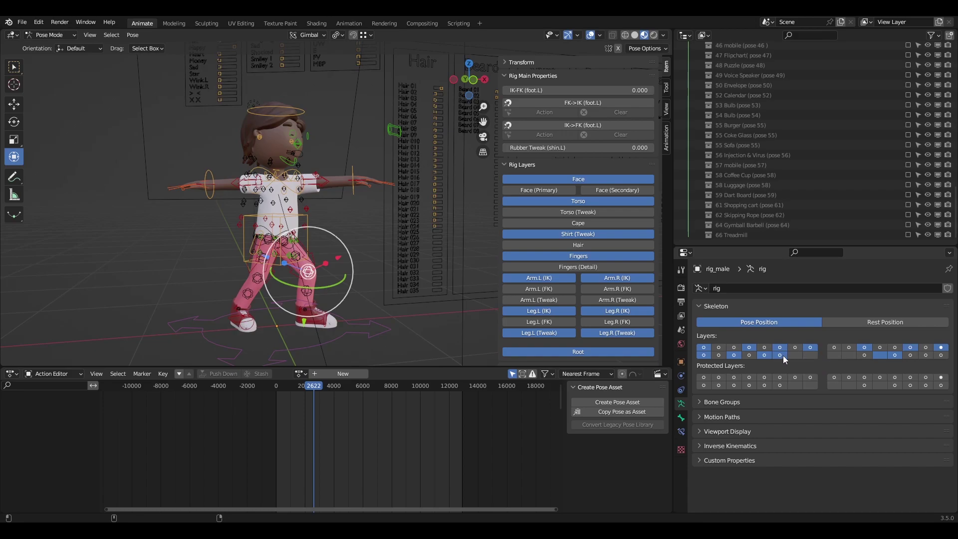
left_click(783, 356, "shift")
left_click(782, 355, "shift")
left_click(781, 356, "shift")
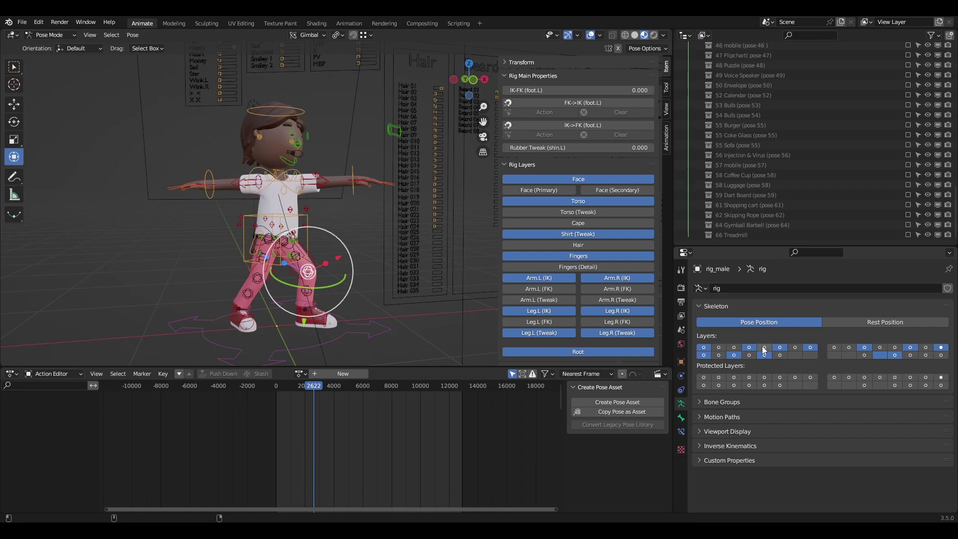
left_click(763, 348, "shift")
left_click(765, 348, "shift")
left_click(780, 355)
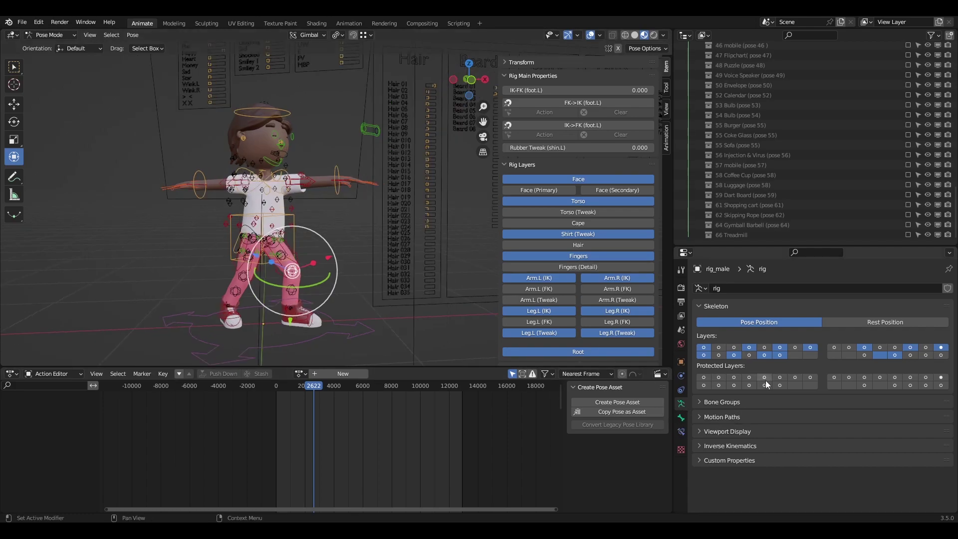
Slide the Hair 01 control on the customization board to its off position to remove the character's current hair
middle_click_drag(385, 242, 300, 224)
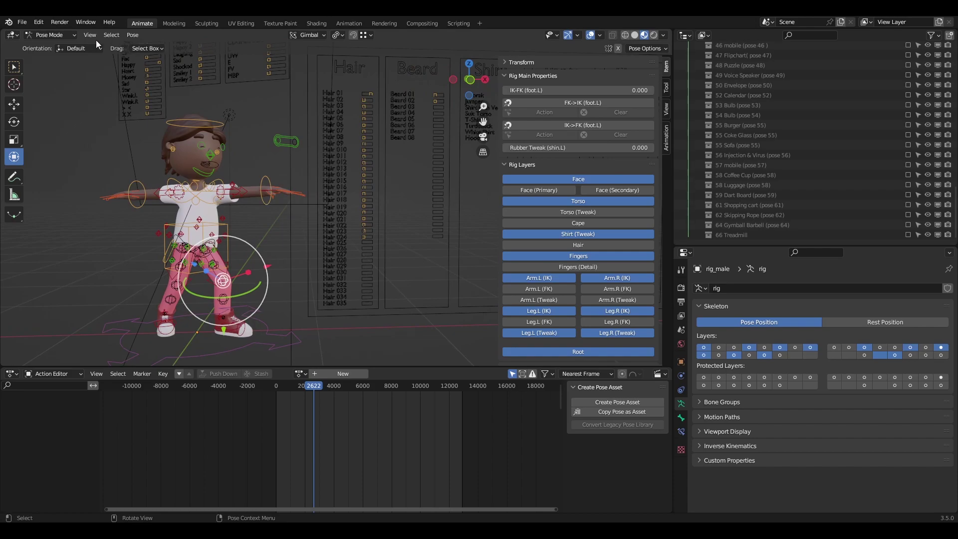
left_click(52, 35)
middle_click_drag(358, 74, 355, 107, "shift")
left_click(370, 124)
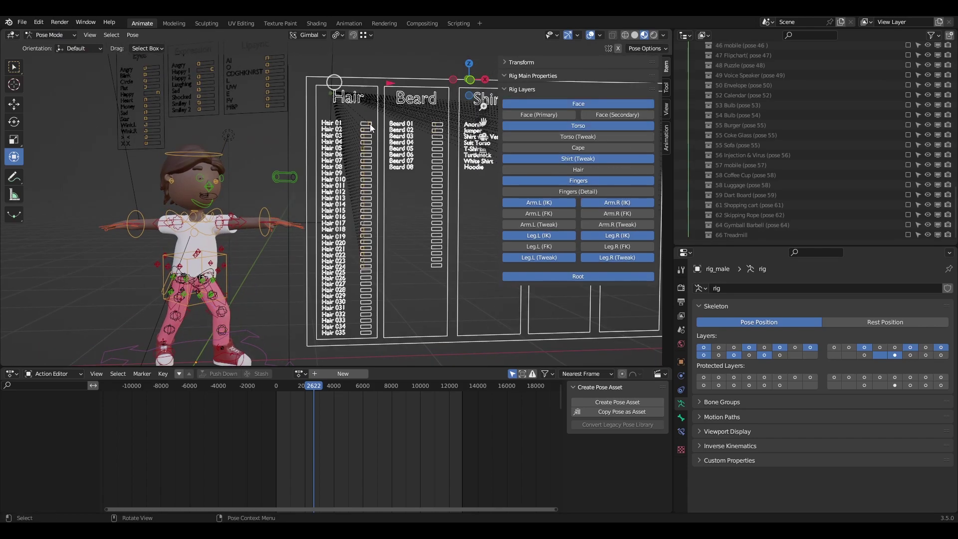
left_click_drag(370, 124, 328, 124)
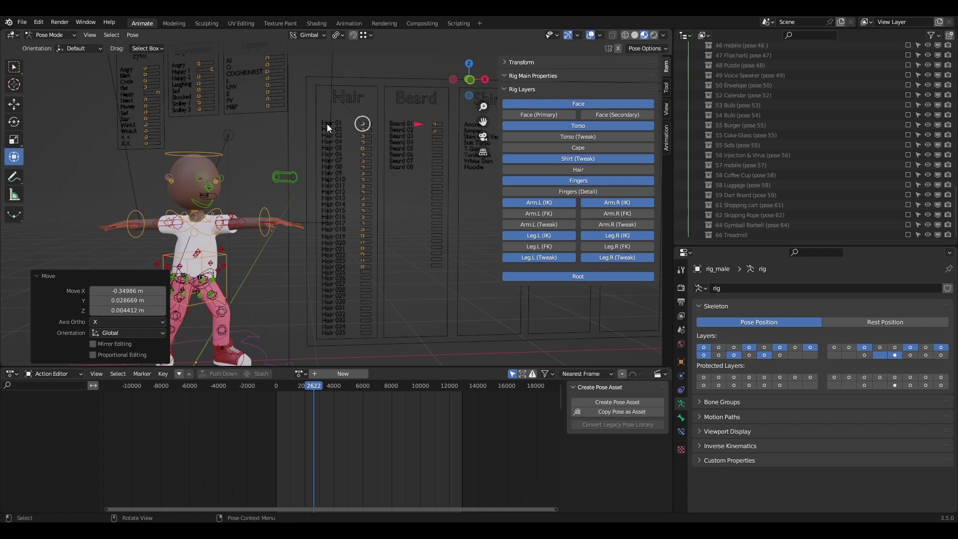
Try out Hair 02 by sliding its control on and back off
key("g")
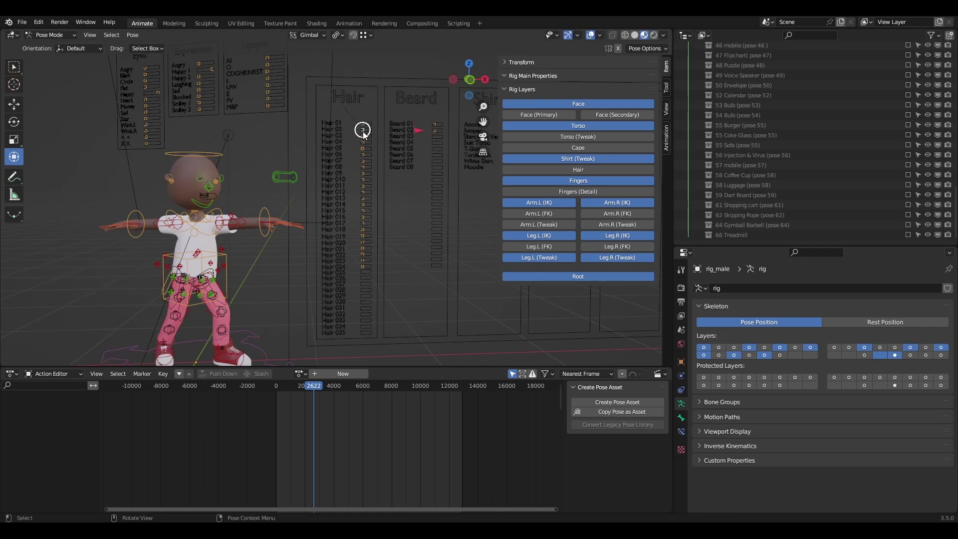
left_click(404, 130)
key("g")
left_click(331, 130)
Switch on Hair 04 and Beard 01 with their sliders on the customization board
left_click(363, 142)
key("g")
left_click(402, 142)
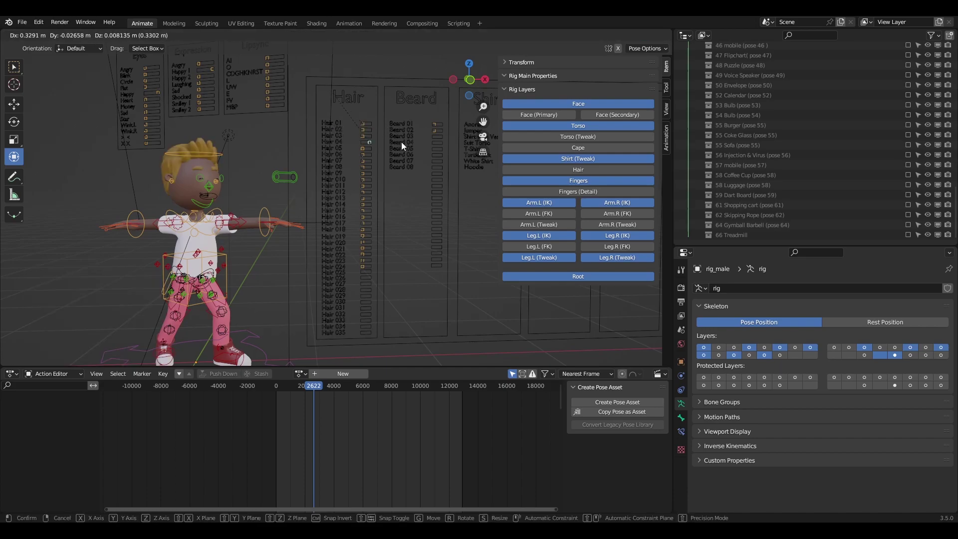
key("g")
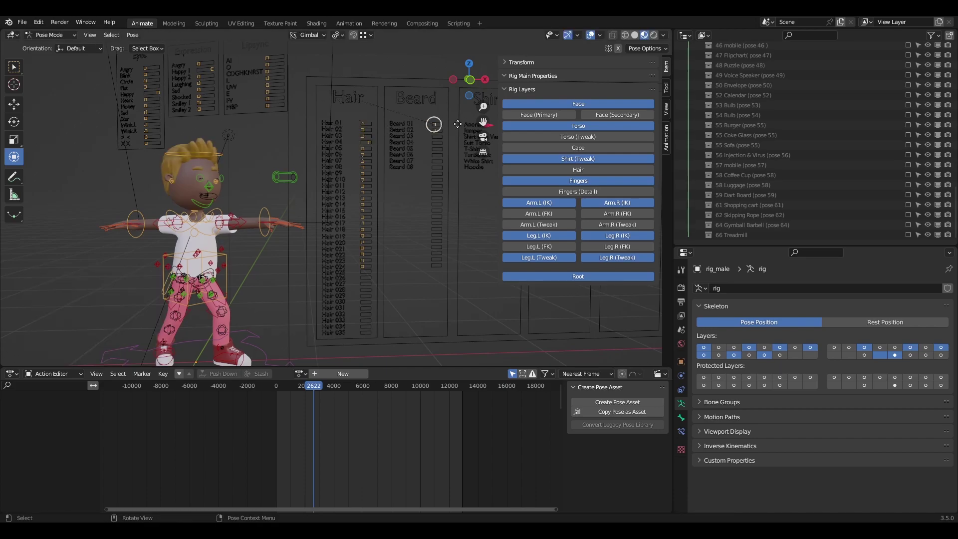
left_click(440, 124)
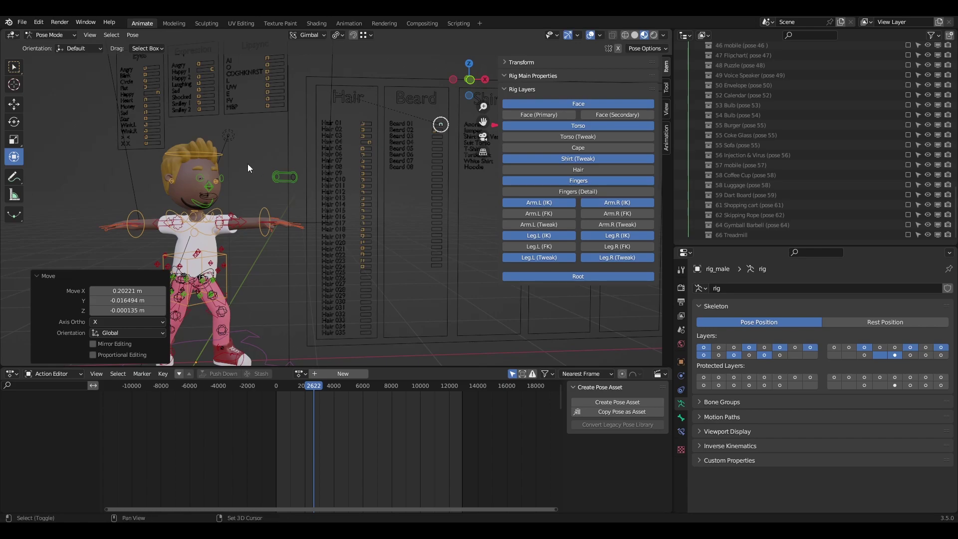
In Object Mode, select the blond hair mesh and darken its hair_type_1.008 material colour to near black
middle_click_drag(225, 165, 295, 171, "shift")
scroll(295, 171, "up", 1)
middle_click_drag(392, 106, 349, 136, "shift")
left_click(47, 36)
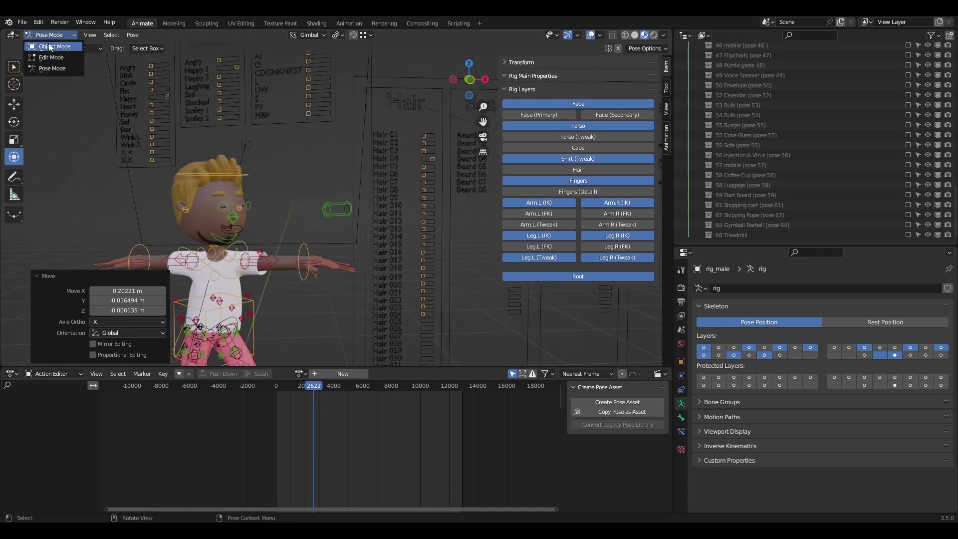
left_click(50, 44)
left_click(231, 169)
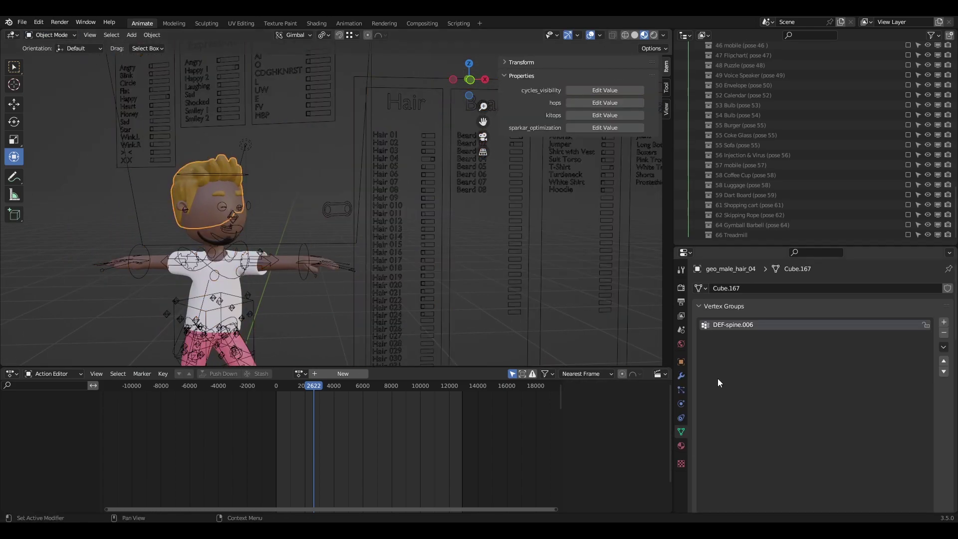
left_click(681, 446)
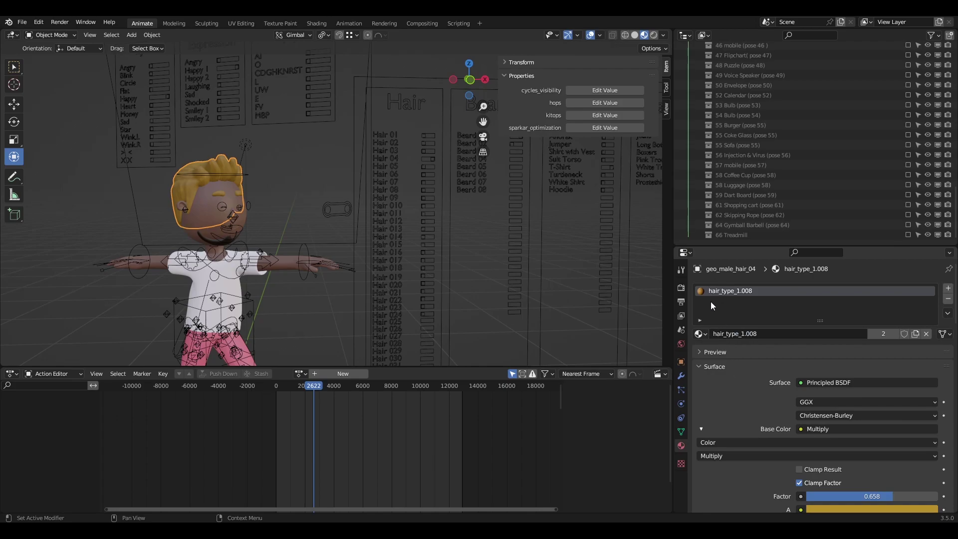
scroll(739, 369, "down", 5)
left_click(872, 410)
left_click_drag(876, 287, 929, 332)
Select the character's body and lighten the skin.014 material through the base colours of its Principled BSDF shaders
middle_click_drag(186, 223, 265, 199, "shift")
left_click(266, 200)
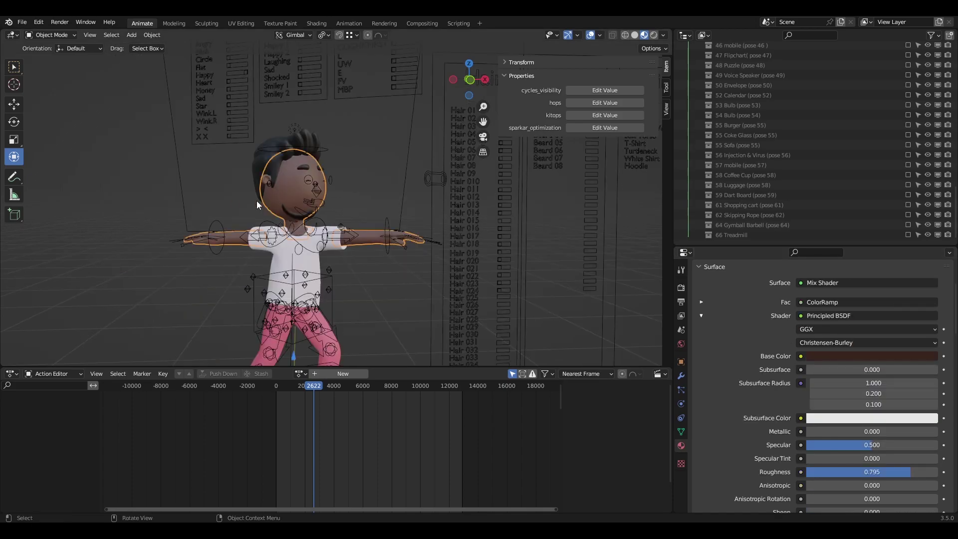
scroll(757, 367, "up", 3)
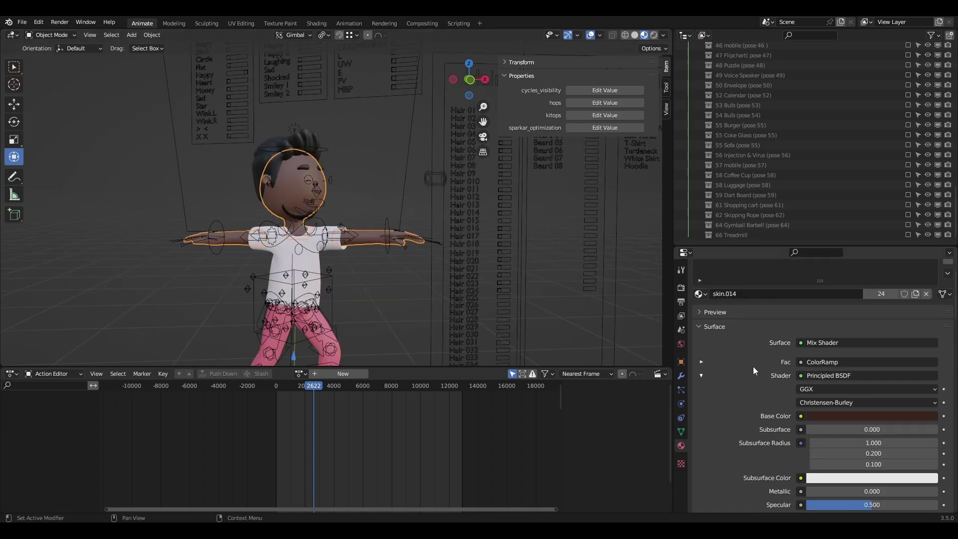
left_click(703, 362)
scroll(703, 361, "down", 2)
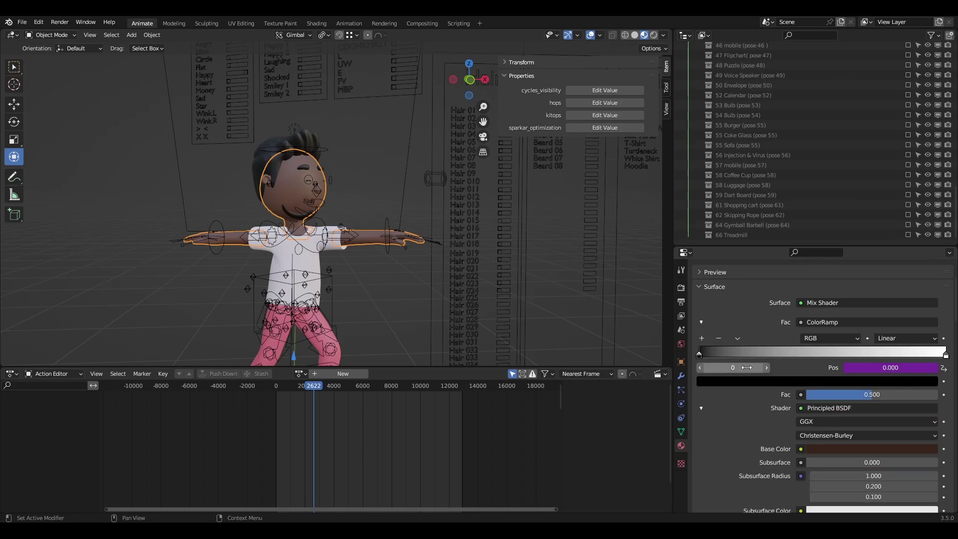
left_click(702, 323)
left_click(842, 377)
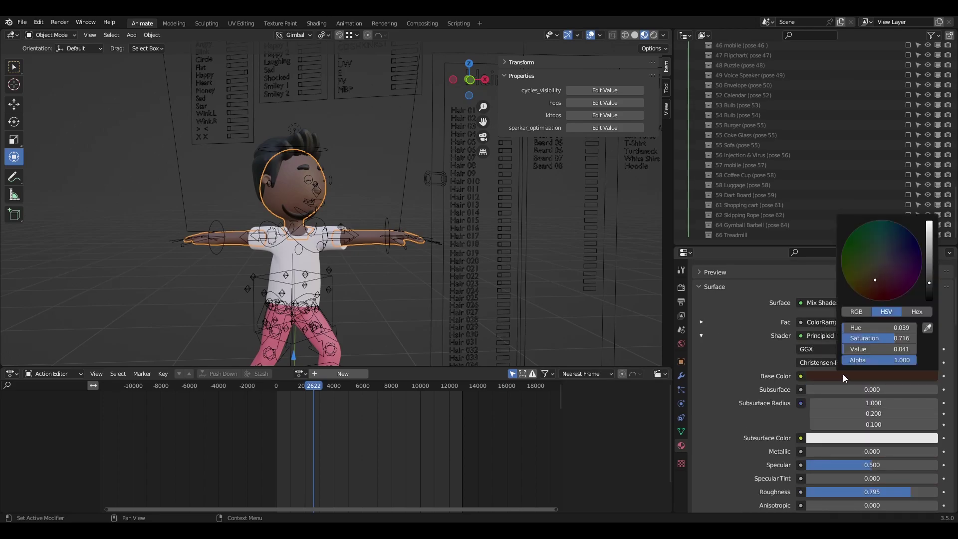
mouse_move(929, 261)
left_mouse_down()
mouse_move(929, 249)
mouse_move(930, 289)
mouse_move(929, 244)
left_mouse_up()
left_click(702, 336)
left_click(844, 389)
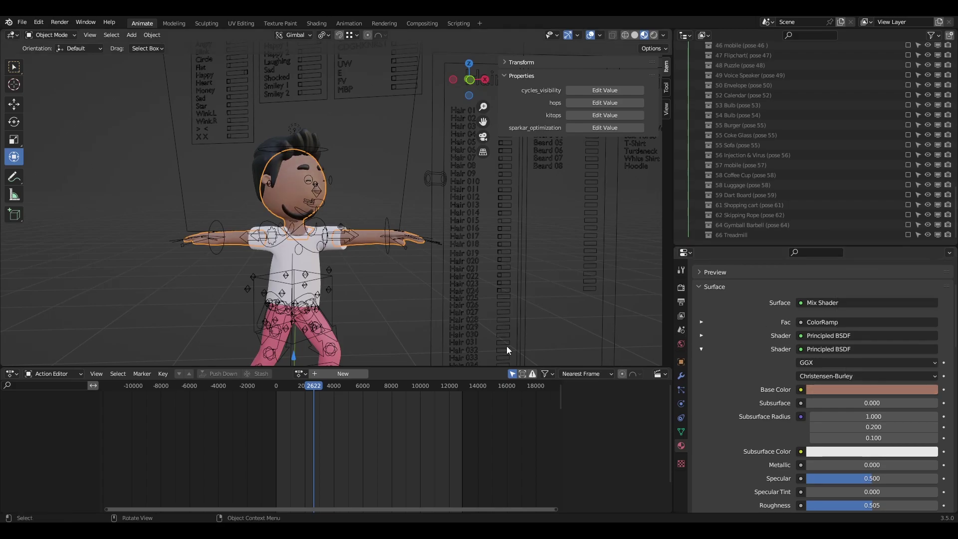
Switch to the text editor and examine the hex codes for the White, Brown and Black skin tones
scroll(368, 241, "down", 1)
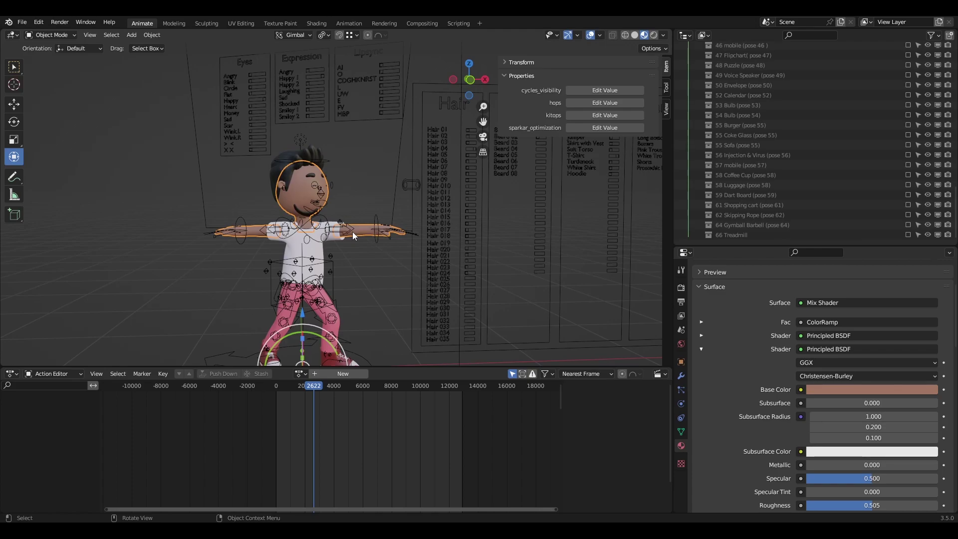
key("alt+Tab")
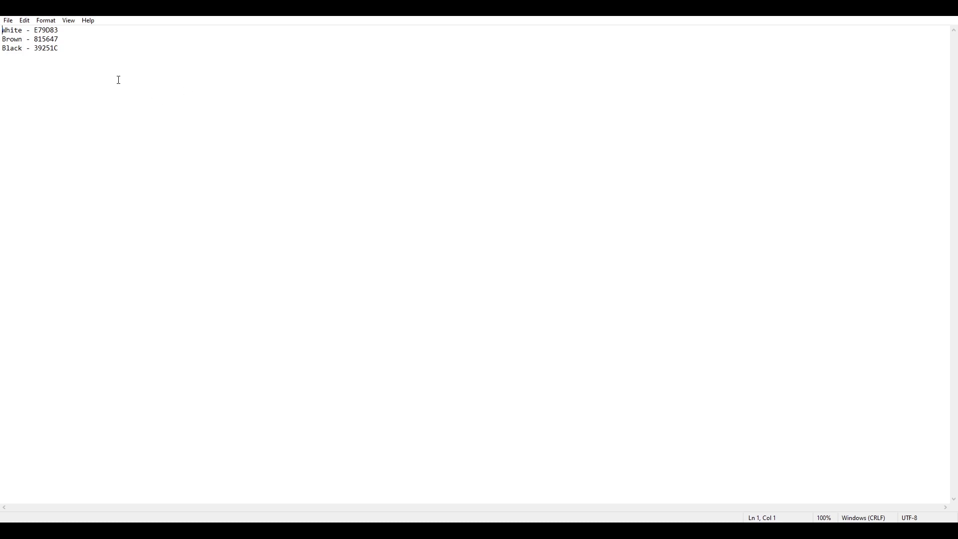
left_click(50, 48)
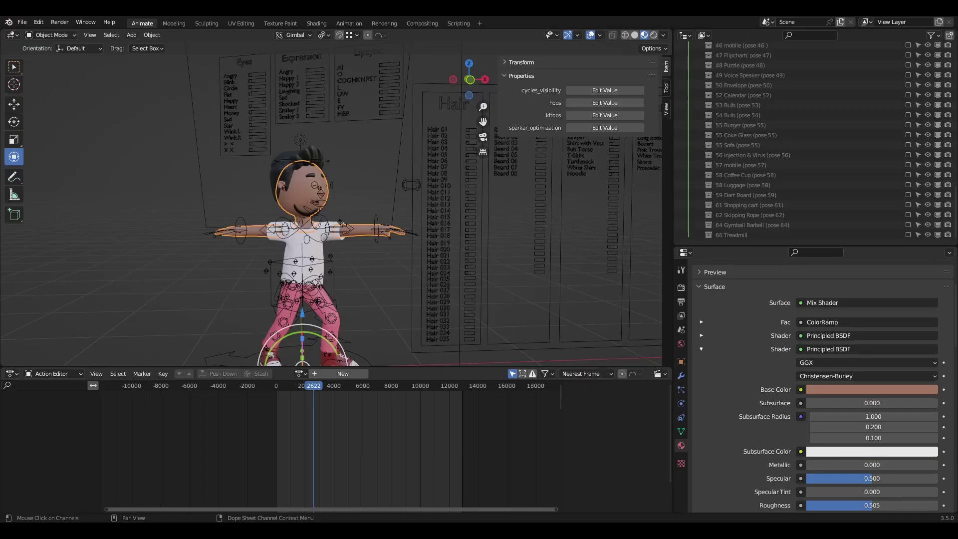
Select the character rig beside the customization board and change it to Pose Mode
middle_click_drag(392, 176, 300, 173, "shift")
scroll(284, 175, "down", 3)
left_click(289, 109)
middle_click_drag(239, 141, 219, 141, "shift")
middle_click_drag(363, 140, 394, 147)
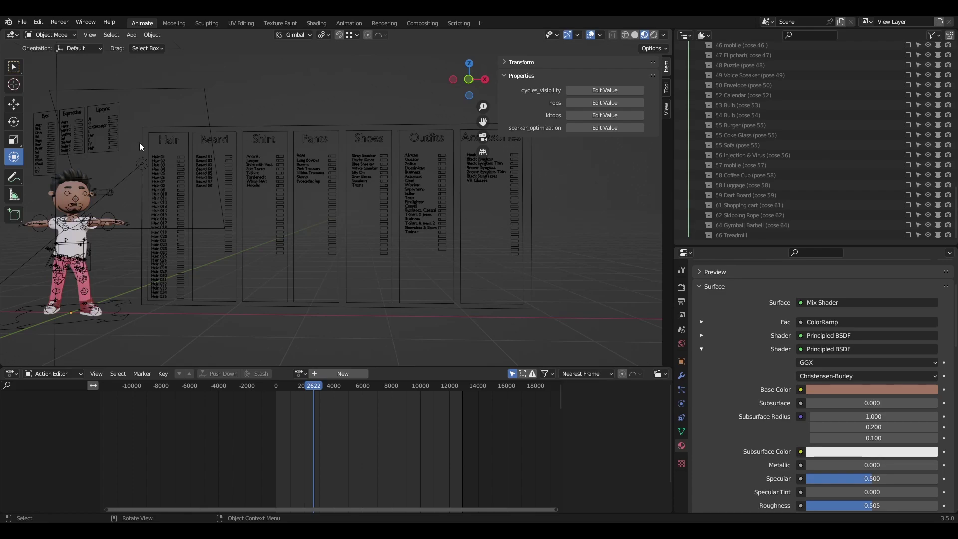
left_click(91, 190)
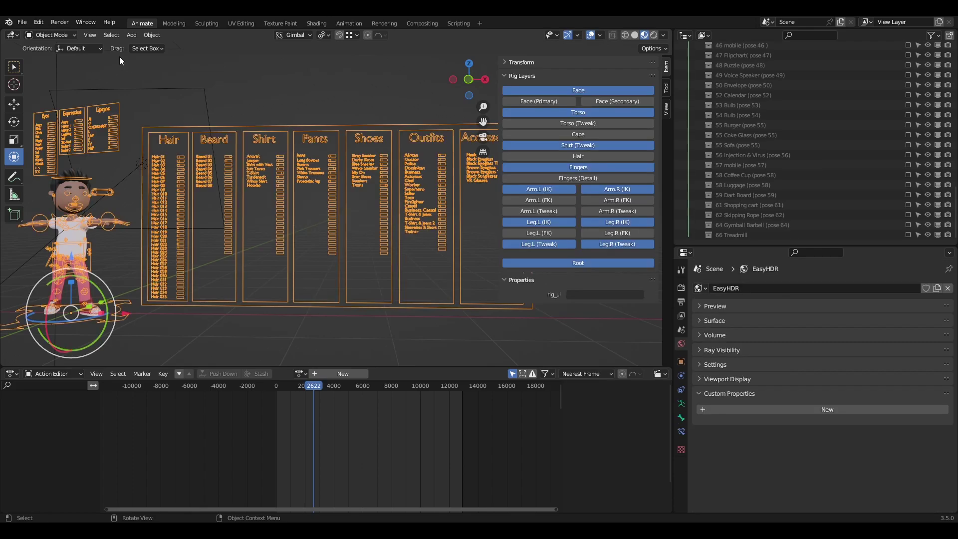
left_click(68, 36)
Slide the Superhero control in the Outfits column to its on position
middle_click_drag(352, 160, 324, 162, "shift")
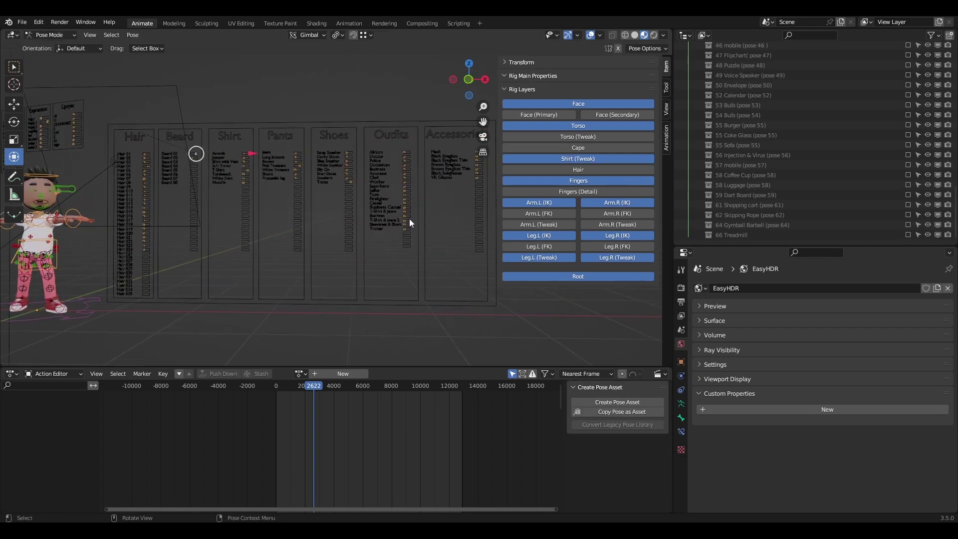
scroll(409, 219, "up", 2)
middle_click_drag(409, 220, 297, 212, "shift")
scroll(298, 217, "up", 3)
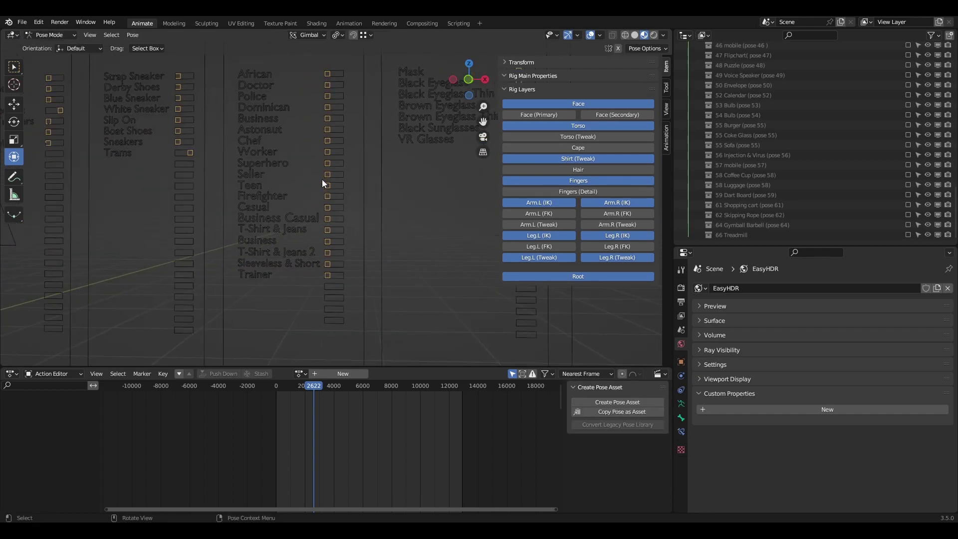
left_click(327, 163)
key("g")
left_click(414, 160)
Switch off Hair 04 and Beard 01 with their sliders on the customization board
scroll(278, 224, "down", 5)
middle_click_drag(277, 223, 573, 213, "shift")
middle_click_drag(352, 202, 282, 200, "shift")
scroll(283, 199, "up", 1)
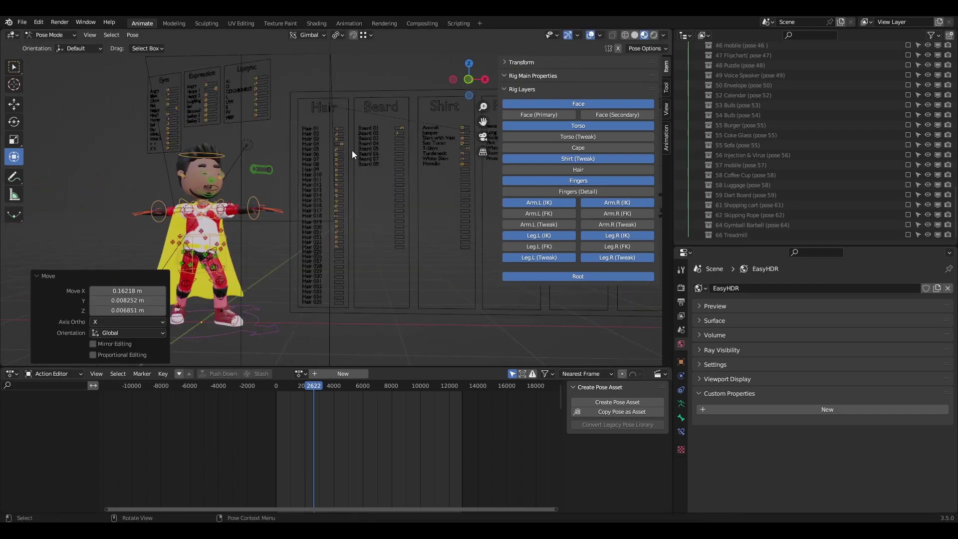
left_click(343, 145)
key("g")
left_click(314, 143)
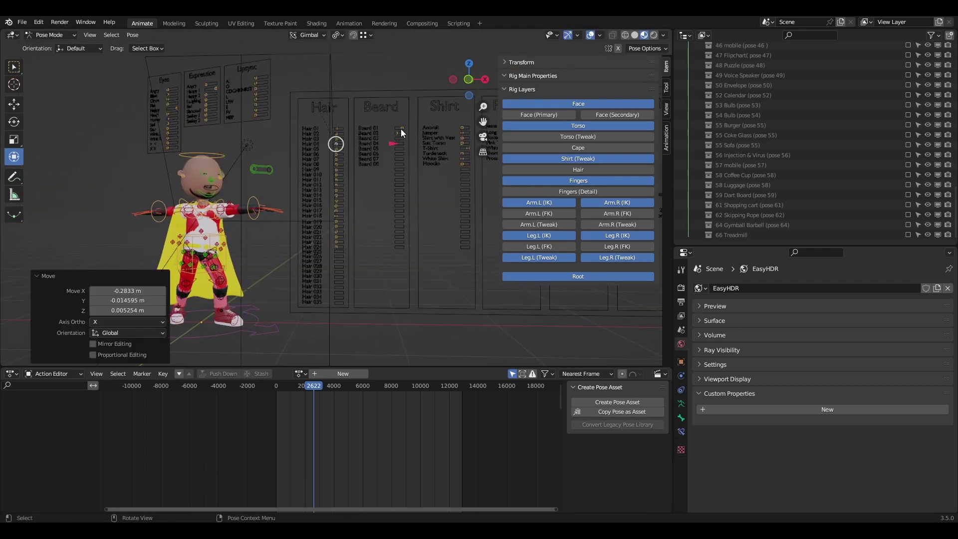
left_click(401, 129)
key("g")
left_click(369, 129)
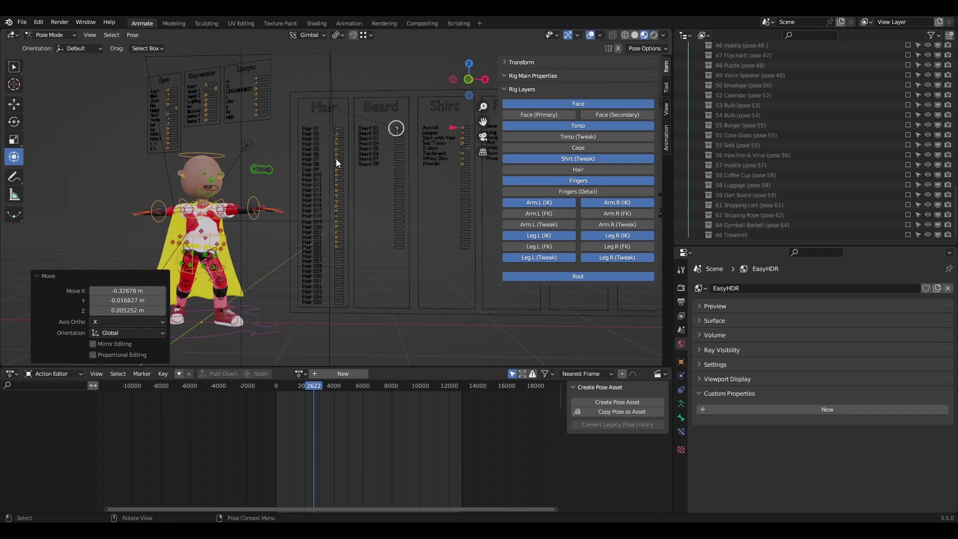
Try to switch on Hair 07 with its slider and undo the move
left_click(337, 159)
key("g")
left_click(366, 161)
key("ctrl+z")
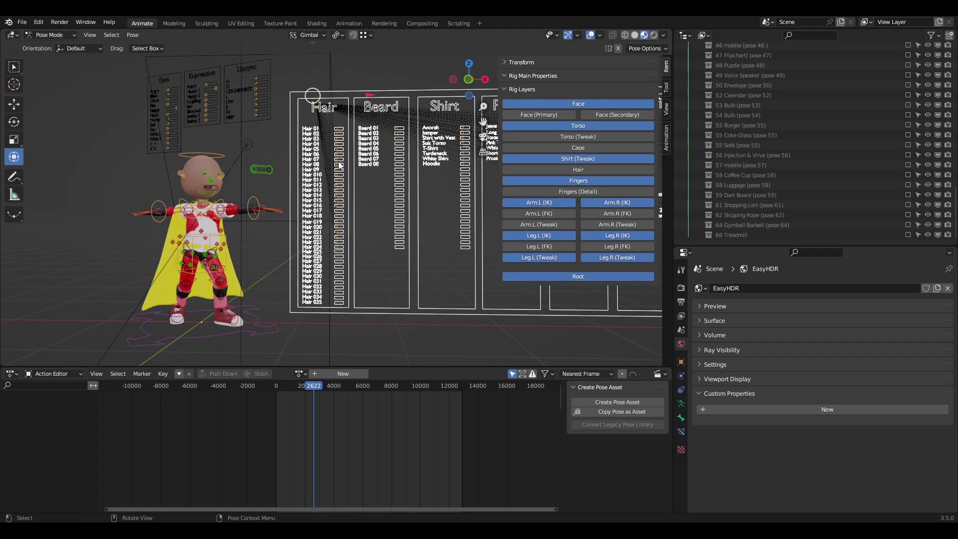
Switch on Hair 011 and switch off the T-Shirt with their sliders
left_click(337, 181)
key("g")
left_click(370, 180)
middle_click_drag(466, 150, 388, 157, "shift")
left_click(389, 157)
key("g")
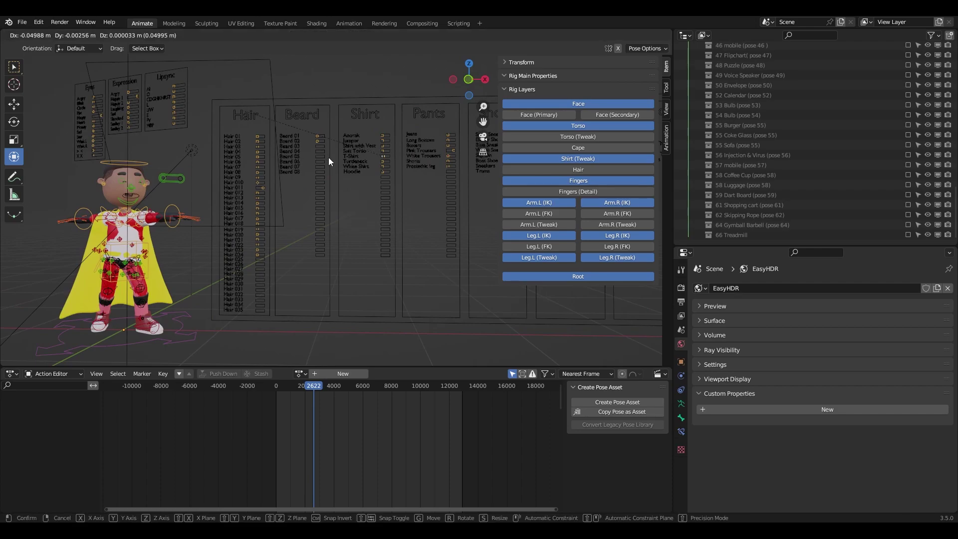
left_click(328, 157)
Switch off the Pink Trousers and the Trams shoes with their sliders
left_click(454, 152)
key("g")
left_click(392, 152)
middle_click_drag(329, 183, 246, 173, "shift")
left_click(436, 162)
key("g")
left_click(387, 161)
Show the rig's Cape layer in Object Mode and return the rig to Pose Mode
middle_click_drag(257, 225, 421, 180, "shift")
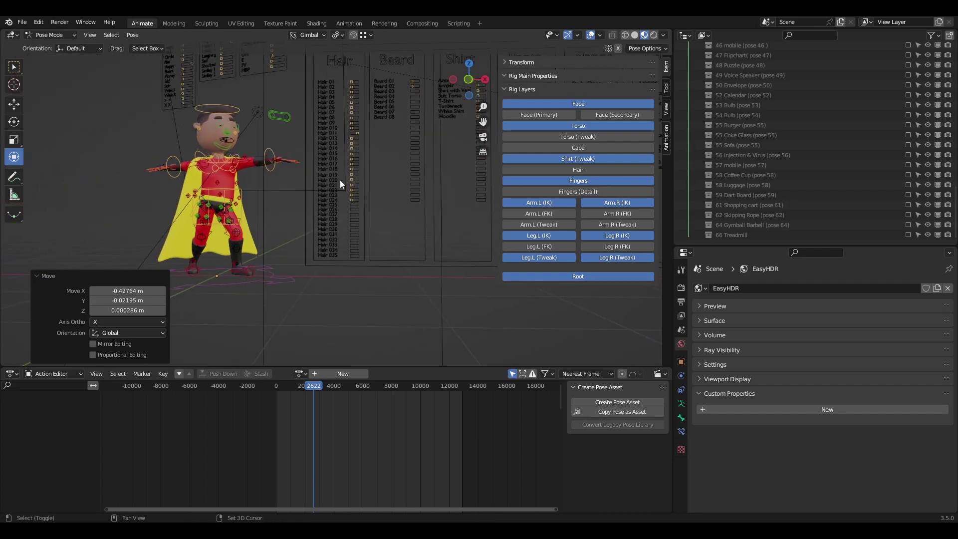
middle_click_drag(340, 179, 399, 196, "shift")
scroll(309, 198, "up", 4)
middle_click_drag(229, 195, 337, 199, "shift")
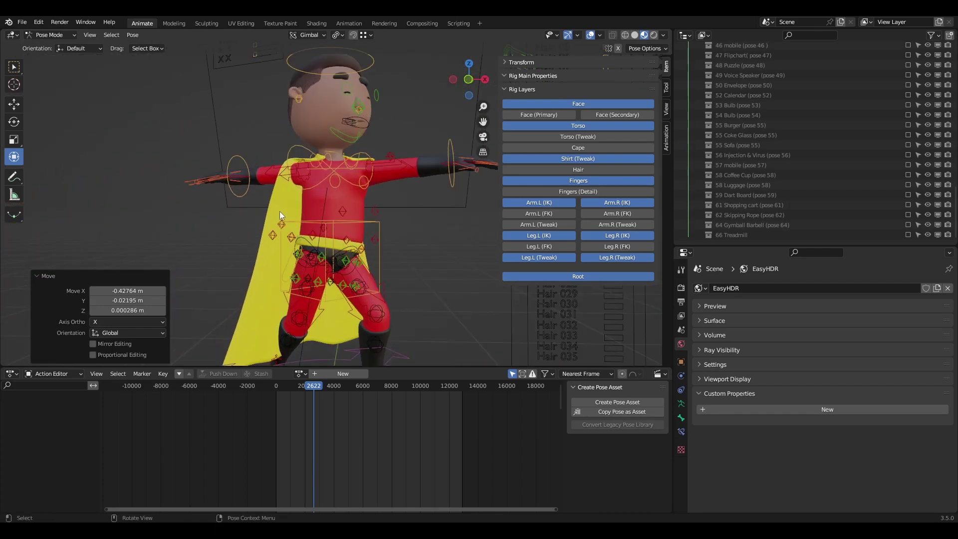
left_click(50, 35)
left_click(48, 44)
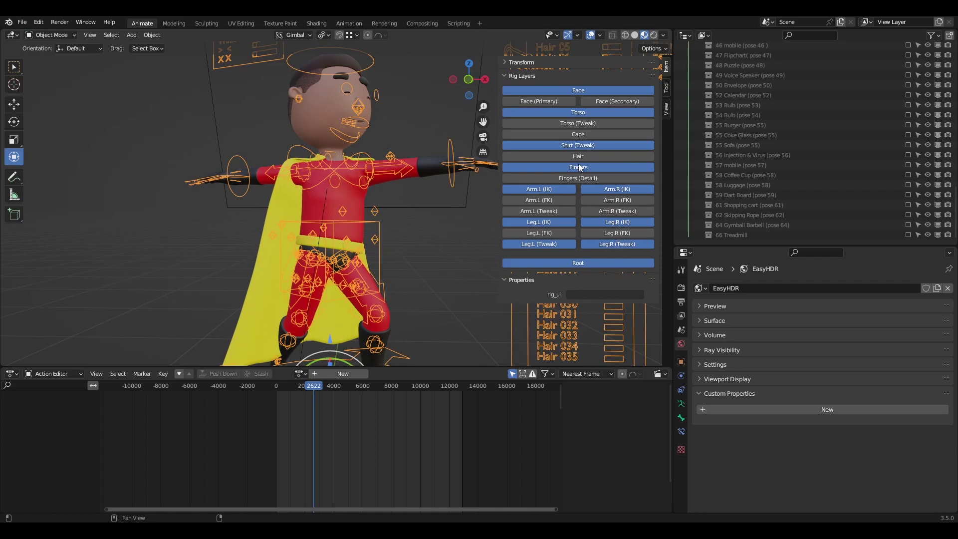
left_click(579, 135)
left_click(50, 35)
left_click(51, 70)
Move the cape control located at waist height behind the character
middle_click_drag(231, 209, 367, 256)
left_click(370, 258)
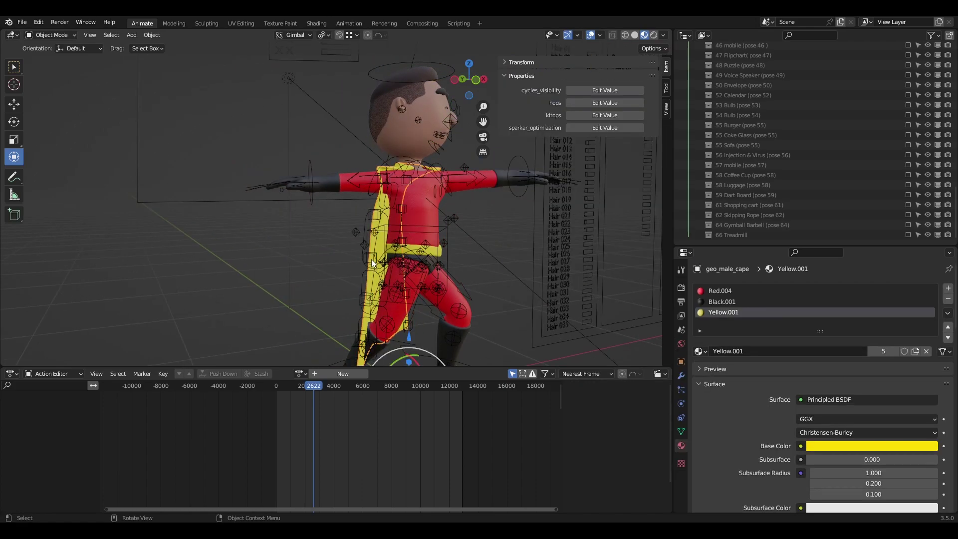
left_click(374, 255)
key("g")
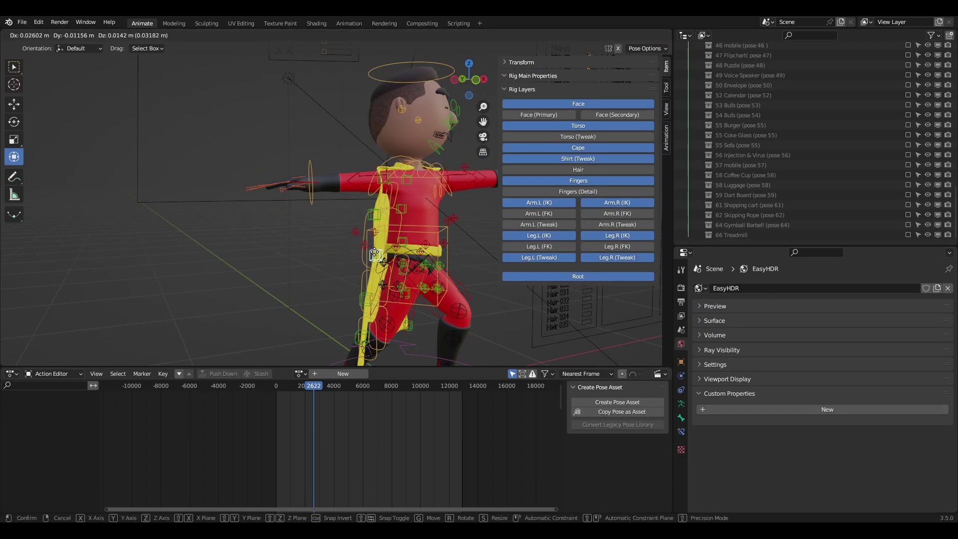
left_click(372, 234)
Try moving the cape control near the shoulder and undo the move
left_click(389, 180)
key("g")
left_click(401, 186)
key("ctrl+z")
Move the cape's upper-back control slightly away from the character's back
left_click(377, 215)
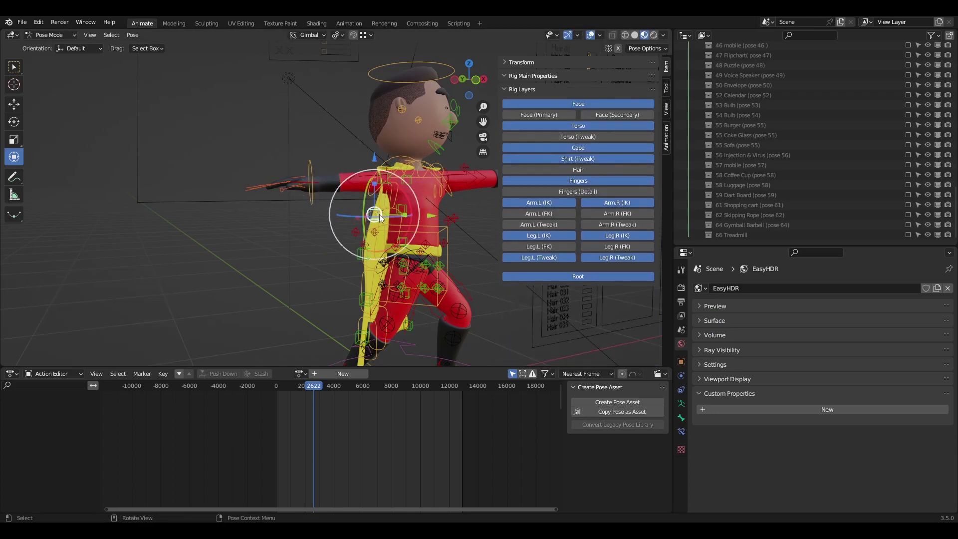
key("g")
left_click(362, 214)
Pull two of the cape's lower hem controls outward and up behind the character so the hem flares
middle_click_drag(362, 214, 510, 340)
left_click(524, 343)
key("g")
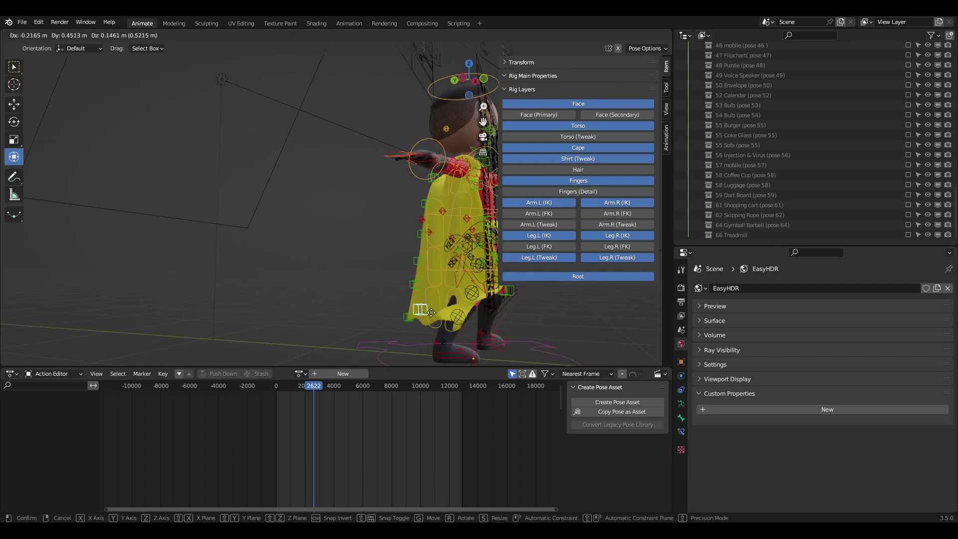
left_click(367, 295)
left_click(411, 318)
key("g")
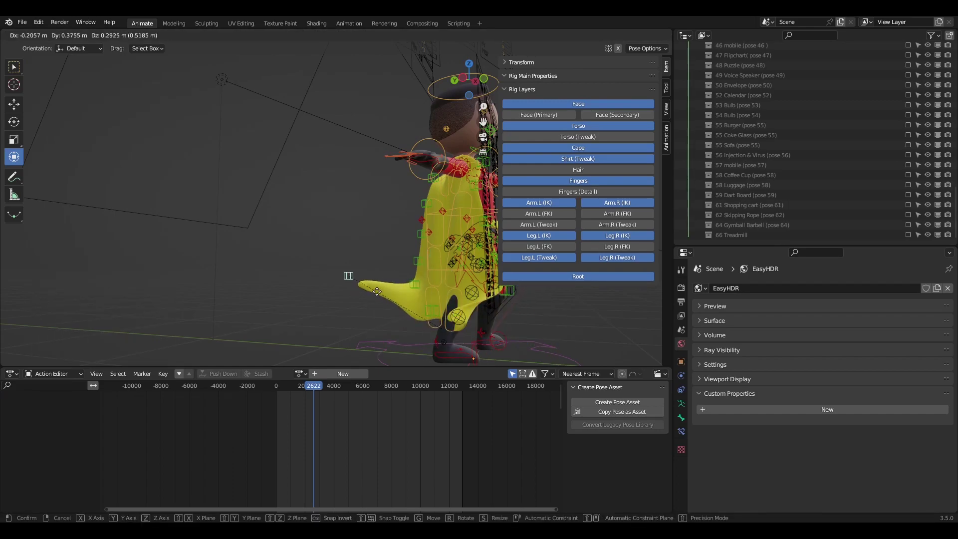
left_click(370, 284)
Move the two cape edge controls just above the hem outward, away from the character's back
left_click(416, 285)
left_click(419, 261, "shift")
key("g")
left_click(399, 249)
Move the cape's upper edge control outward and rotate it to shape the flowing cape
left_click(425, 201)
key("g")
key("r")
left_click(344, 221)
middle_click_drag(340, 221, 374, 222)
key("r")
left_click(346, 214)
Move the right hand's IK control about 0.41 m along Y and rotate it about -112°
left_click(331, 212)
middle_click_drag(289, 227, 337, 217)
key("g")
left_click(406, 217)
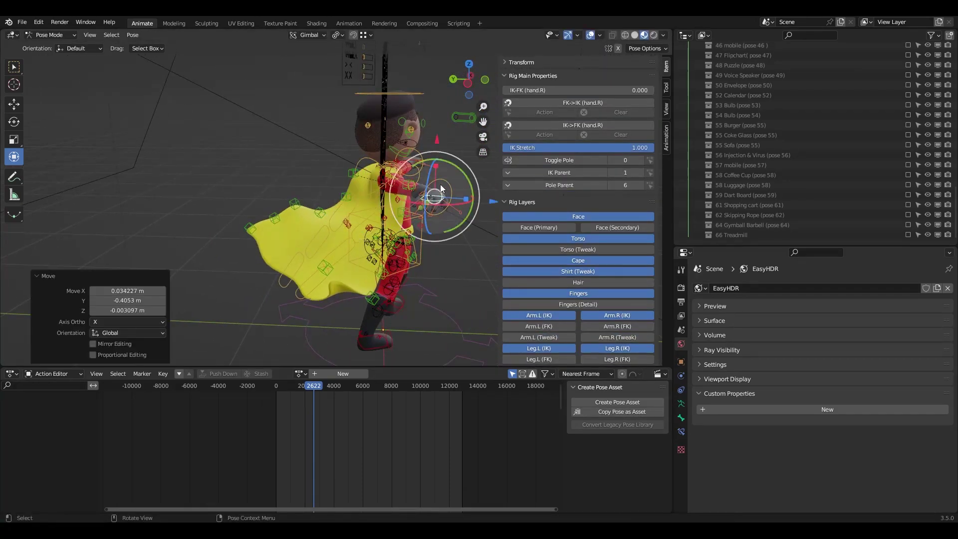
key("r")
left_click(427, 183)
Nudge the right hand's IK control by about 0.04 m and rotate it further
middle_click_drag(427, 185, 388, 184)
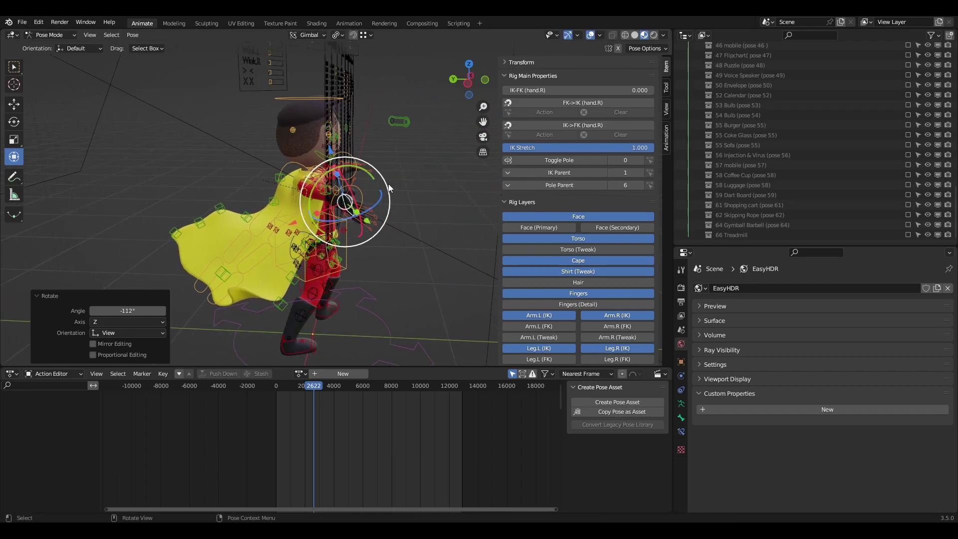
key("g")
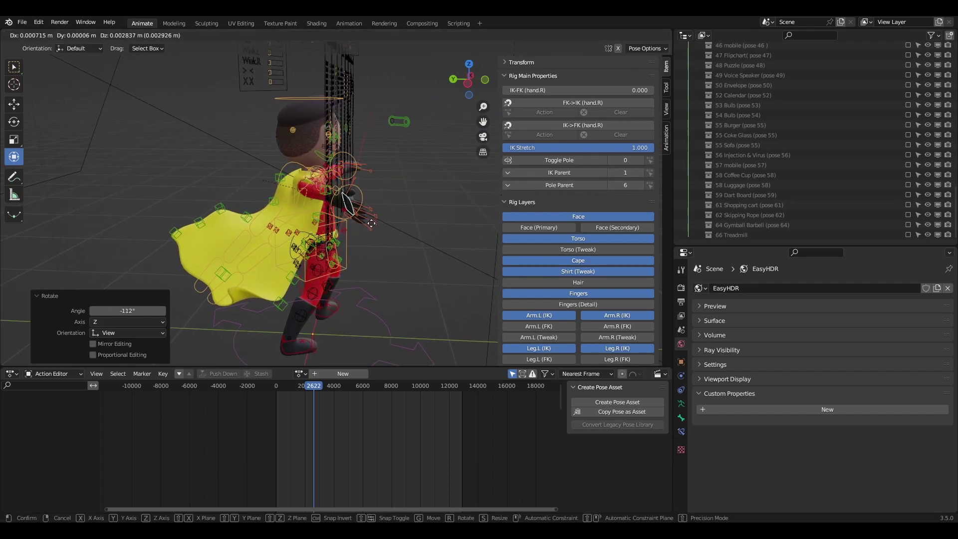
left_click(374, 224)
key("r")
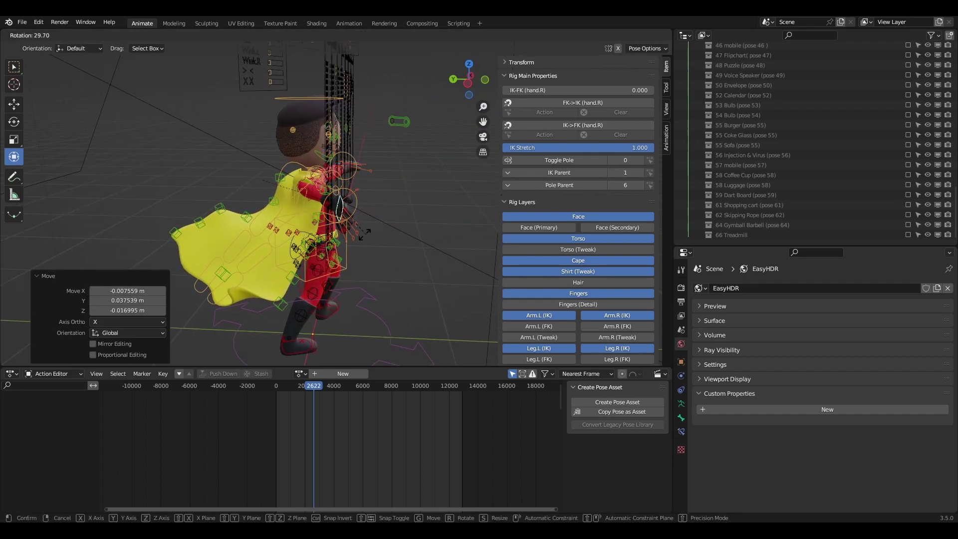
left_click(385, 216)
Try enlarging the right hand with a scale of about 1.78 and undo the scaling
key("s")
left_click(393, 209)
middle_click_drag(394, 209, 316, 193)
key("s")
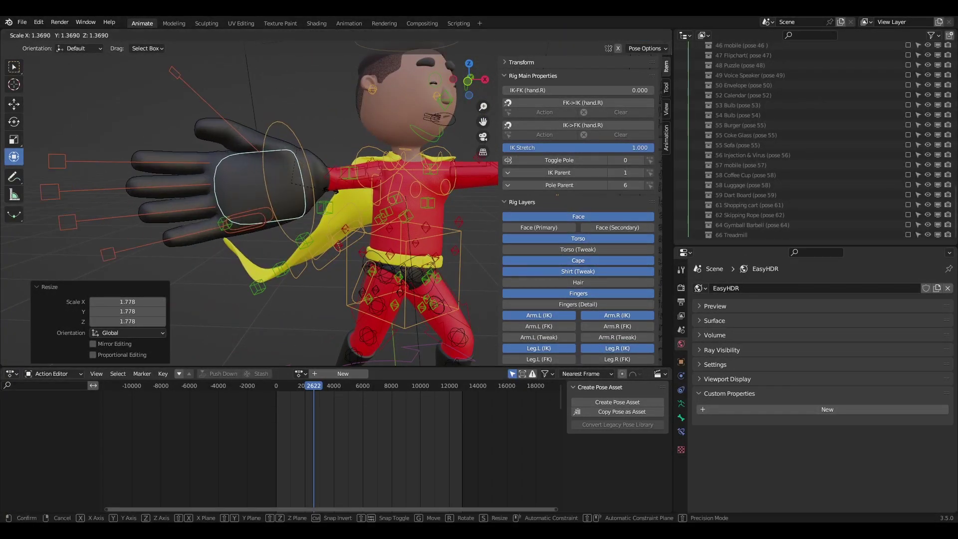
left_click(229, 148)
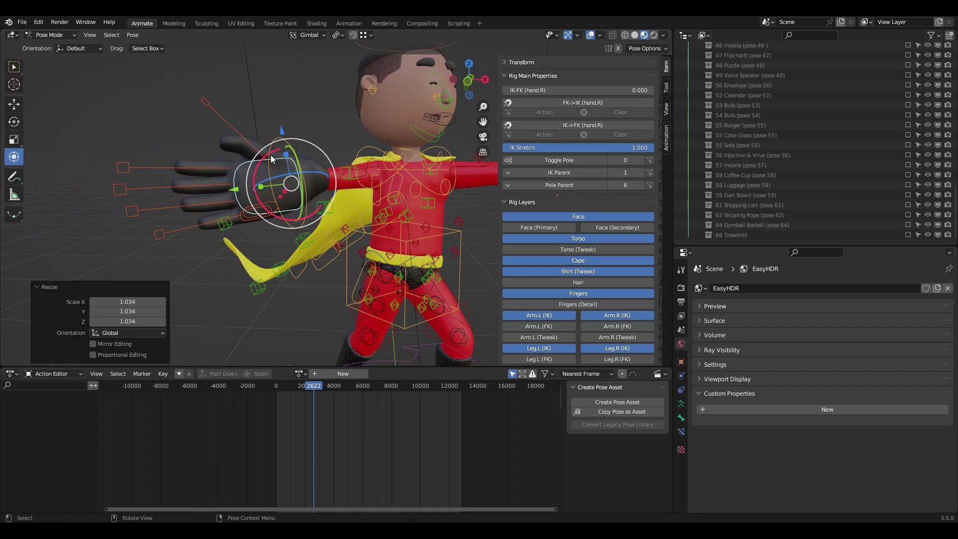
key("ctrl+z")
key("ctrl+z")
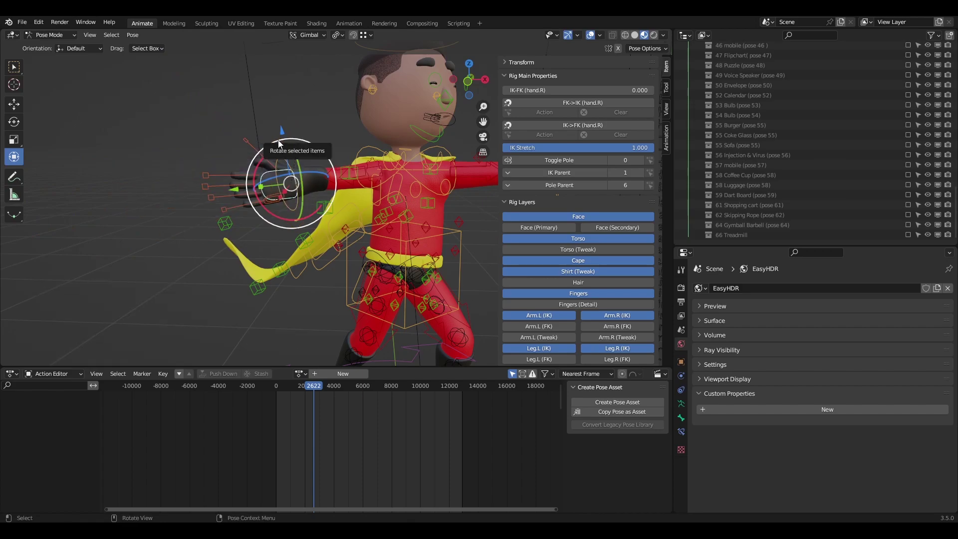
Set the Happy slider on the Eyes board back to zero
middle_click_drag(283, 139, 290, 237)
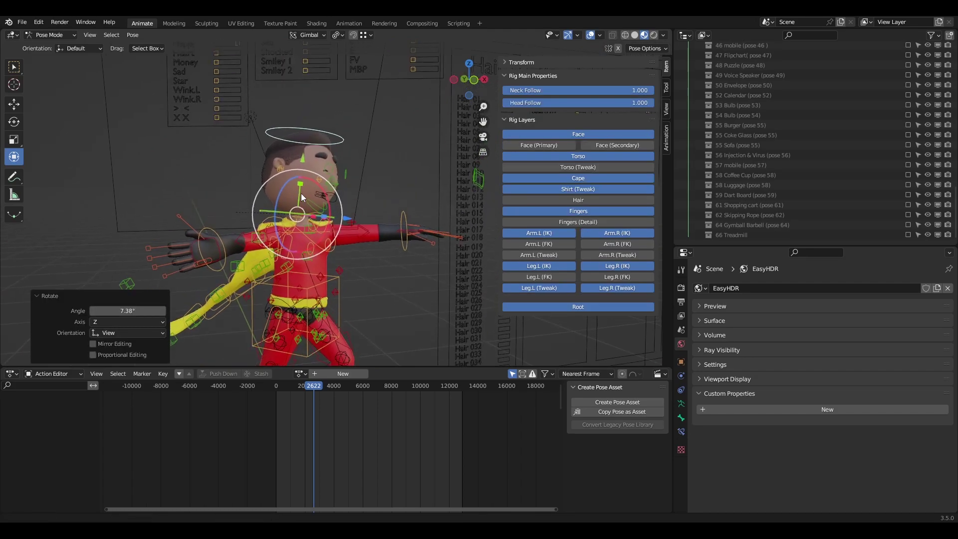
middle_click_drag(241, 61, 253, 149, "shift")
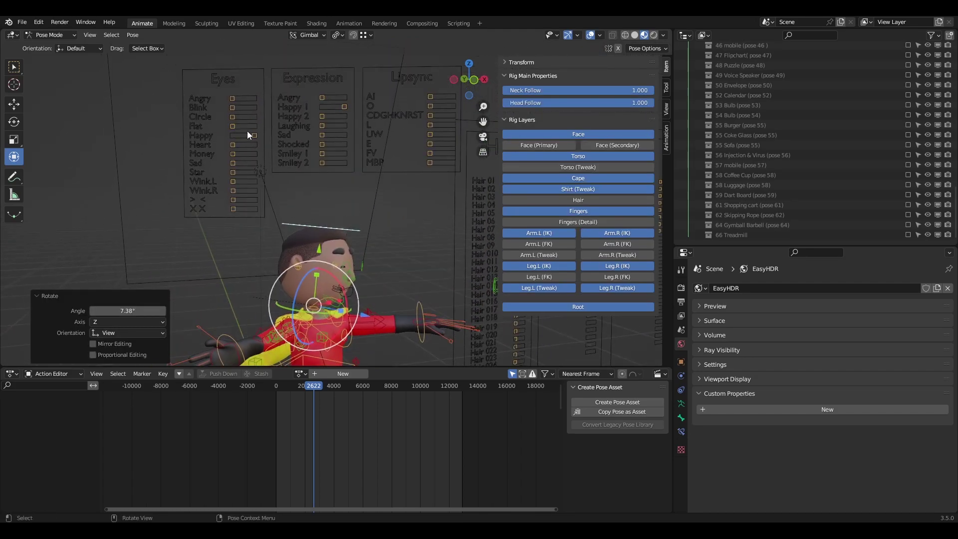
left_click(254, 135)
left_click_drag(253, 132, 231, 179)
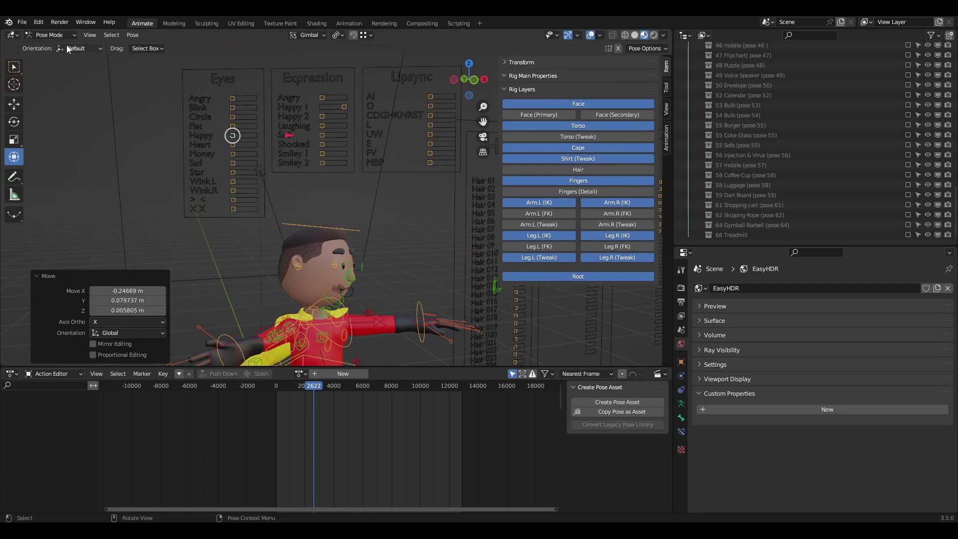
Try the Money eye shape by sliding its control on the Eyes board to full
left_click(233, 155)
left_click_drag(232, 155, 280, 156)
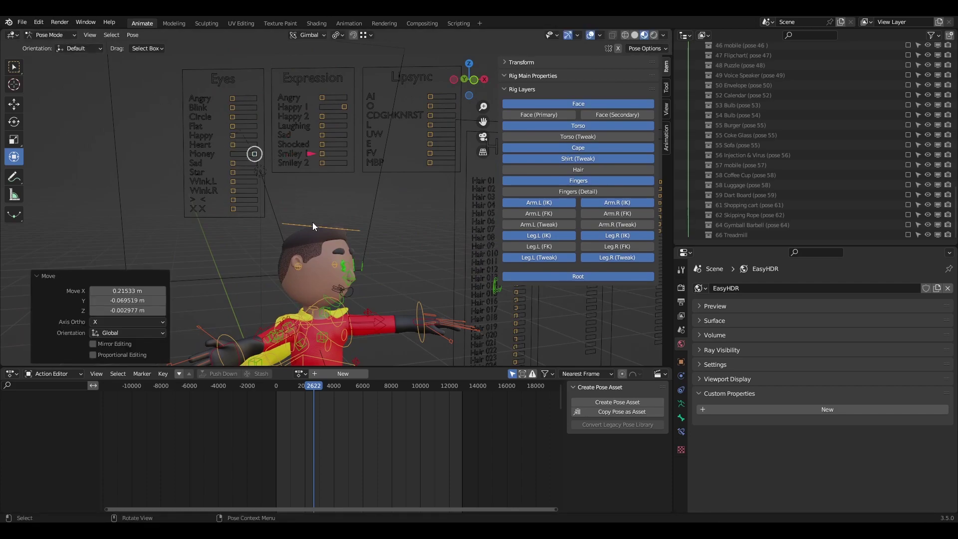
middle_click_drag(313, 223, 286, 214)
Try another eye shape slider on the Eyes board twice, undoing the changes
left_click(239, 174)
key("g")
left_click(264, 177)
key("ctrl+z")
left_click(239, 175)
key("g")
left_click(285, 178)
middle_click_drag(303, 254, 280, 221, "shift")
scroll(286, 221, "up", 4)
scroll(286, 220, "down", 2)
middle_click_drag(249, 148, 301, 186, "shift")
key("ctrl+z")
Try the "> <" eye shape by sliding its control on the Eyes board to full
left_click(200, 169)
key("g")
left_click(280, 163)
On the Expression board, set Happy 1 back to zero and slide Shocked to full
middle_click_drag(309, 149, 346, 102, "shift")
scroll(309, 151, "down", 2)
left_click(347, 99)
key("g")
left_click(315, 135)
left_click(319, 143)
key("g")
left_click(373, 200)
Set the "> <" slider on the Eyes board back to zero
mouse_move(366, 222)
middle_mouse_down("shift")
mouse_move(339, 149)
mouse_move(358, 208)
middle_mouse_up("shift")
left_click(234, 198)
key("g")
left_click(165, 197)
scroll(333, 212, "up", 2)
scroll(301, 122, "down", 2)
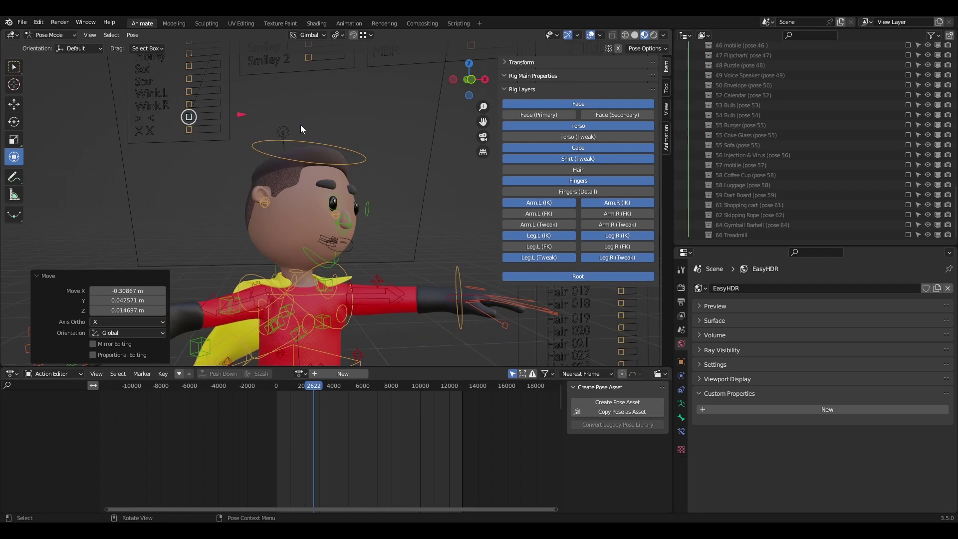
Slide the O mouth shape control on the Lipsync board to full
middle_click_drag(300, 130, 304, 187, "shift")
scroll(304, 187, "down", 1)
left_click(343, 138)
middle_click_drag(342, 137, 269, 153, "shift")
left_click(376, 102)
key("g")
left_click(407, 102)
middle_click_drag(355, 136, 386, 84, "shift")
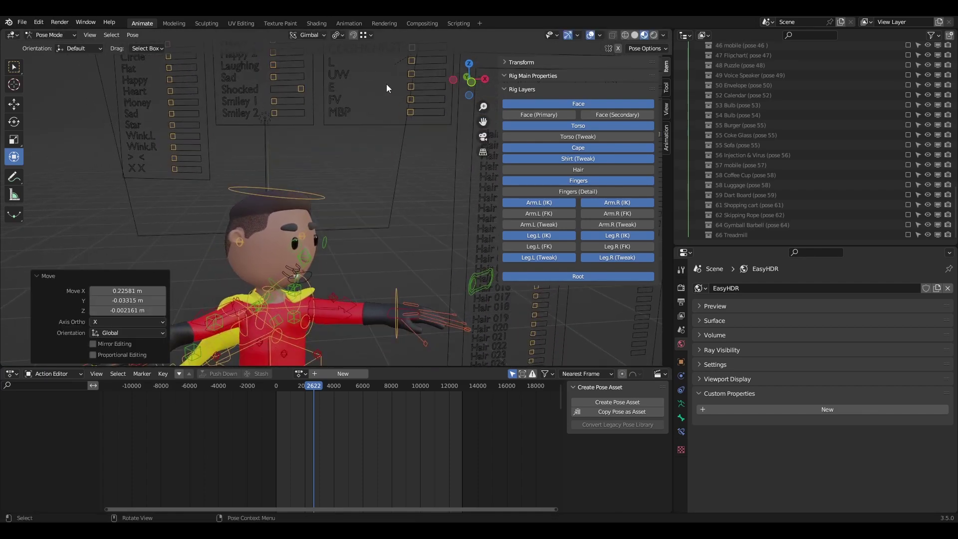
Examine the character's face up close and the Eyes, Expression and Lipsync slider boards
middle_click_drag(288, 222, 326, 196)
scroll(326, 196, "up", 3)
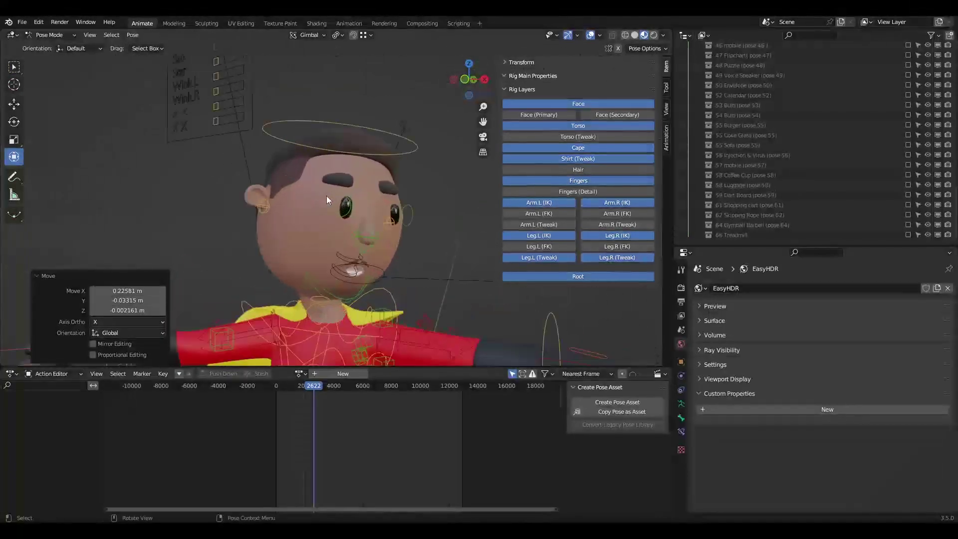
scroll(334, 203, "down", 3)
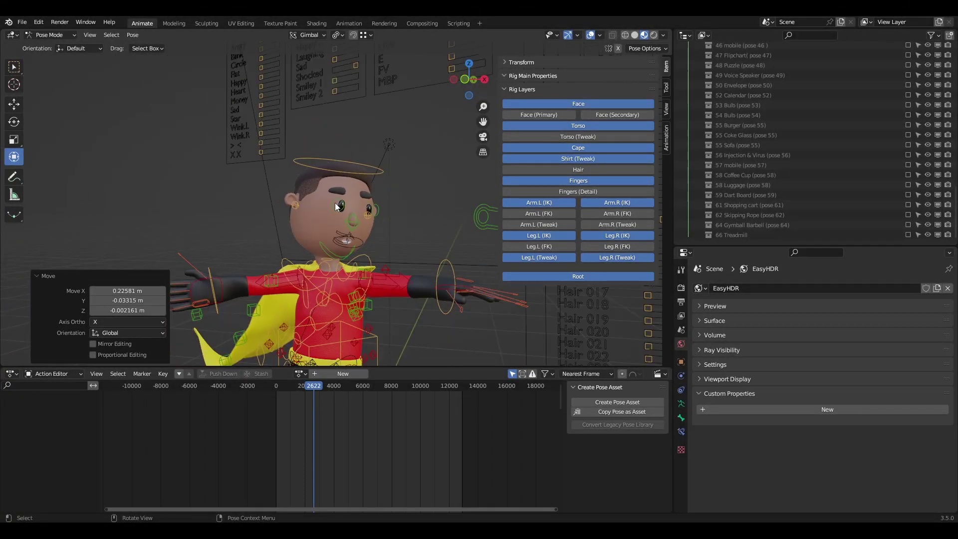
middle_click_drag(337, 146, 351, 175, "shift")
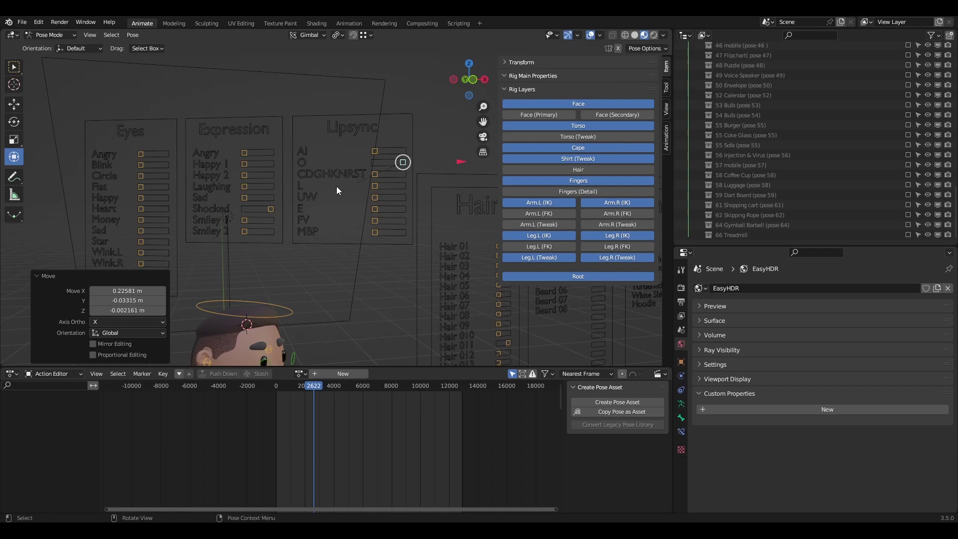
middle_click_drag(379, 184, 350, 148, "shift")
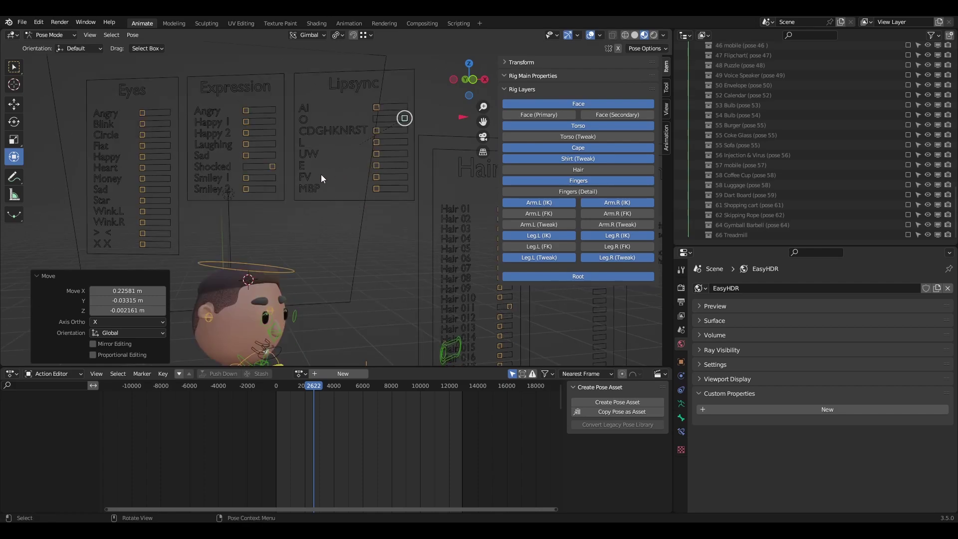
scroll(330, 175, "down", 2)
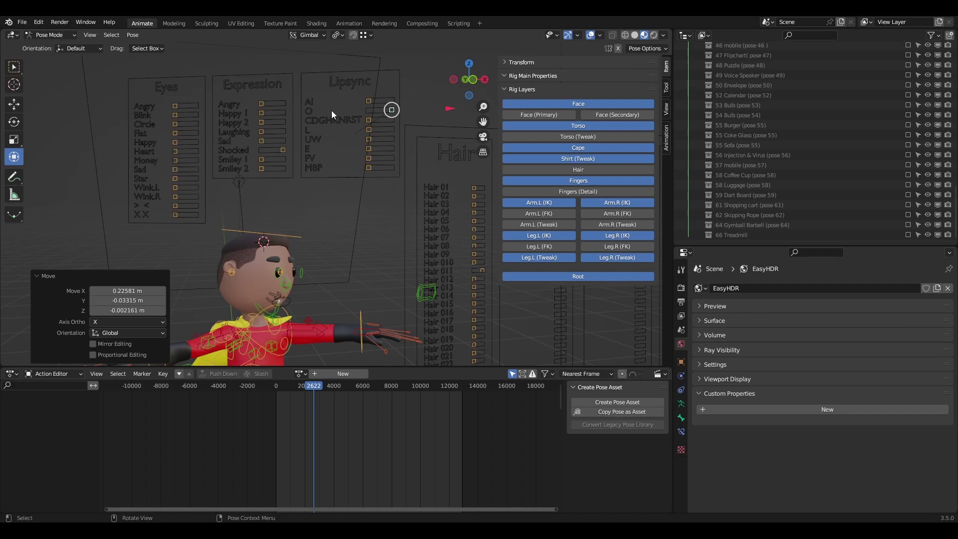
middle_click_drag(379, 114, 364, 115, "shift")
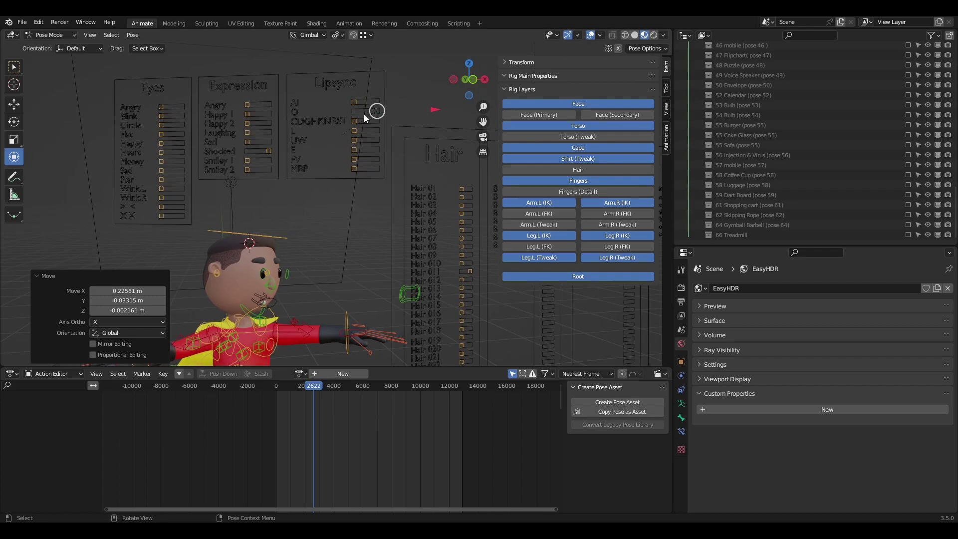
middle_click_drag(350, 160, 277, 153, "shift")
scroll(381, 144, "down", 4)
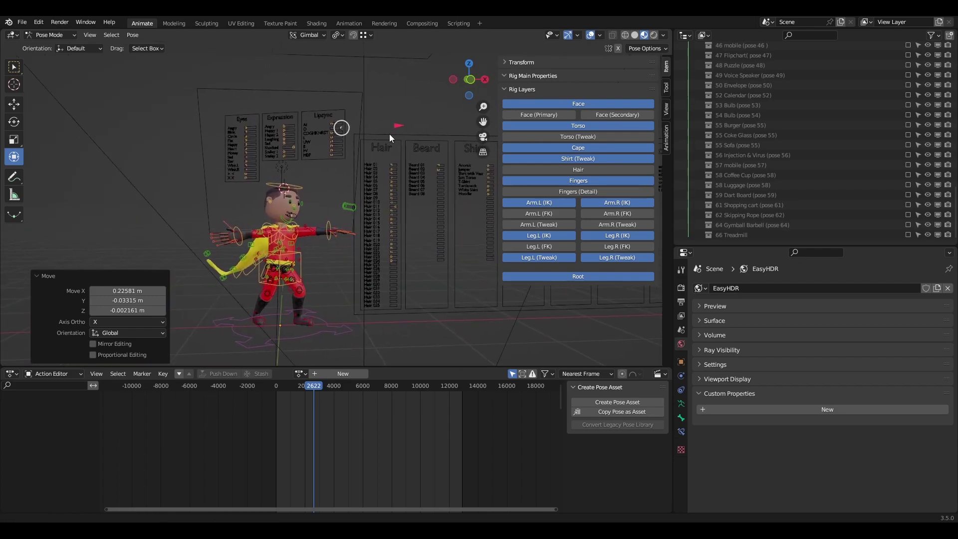
Browse the pose library's thumbnails and the list of pose prop collections in the Objects collection
middle_click_drag(391, 134, 419, 156, "shift")
left_click(667, 138)
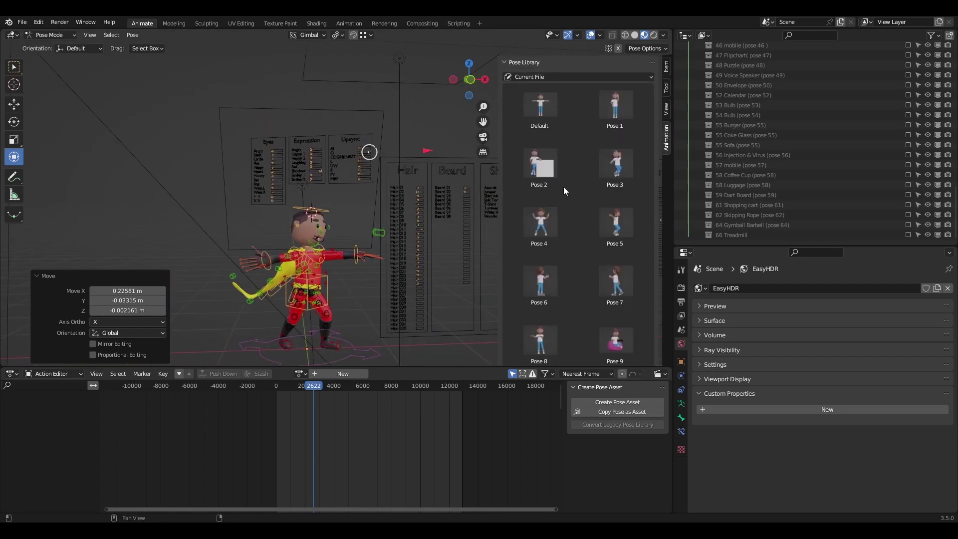
scroll(572, 195, "down", 20)
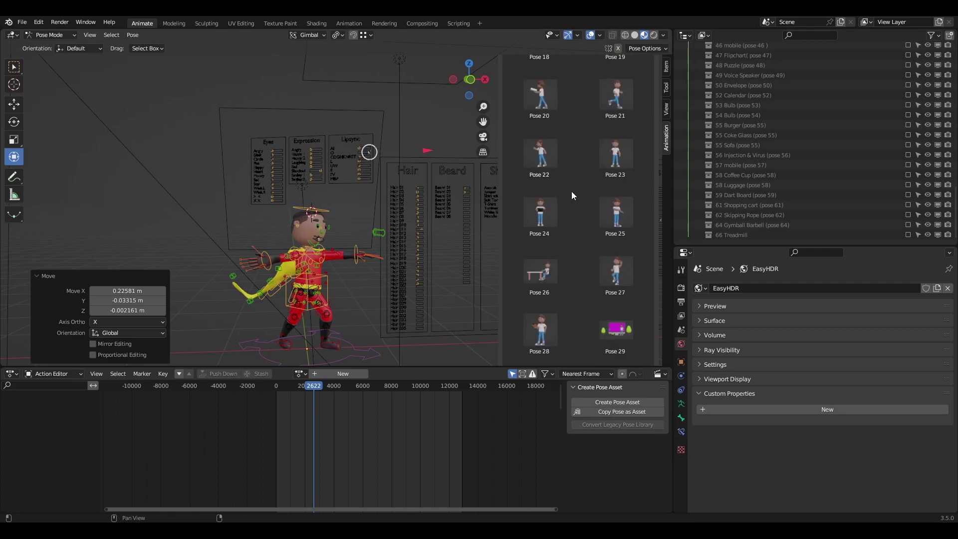
scroll(571, 191, "down", 5)
scroll(766, 127, "up", 10)
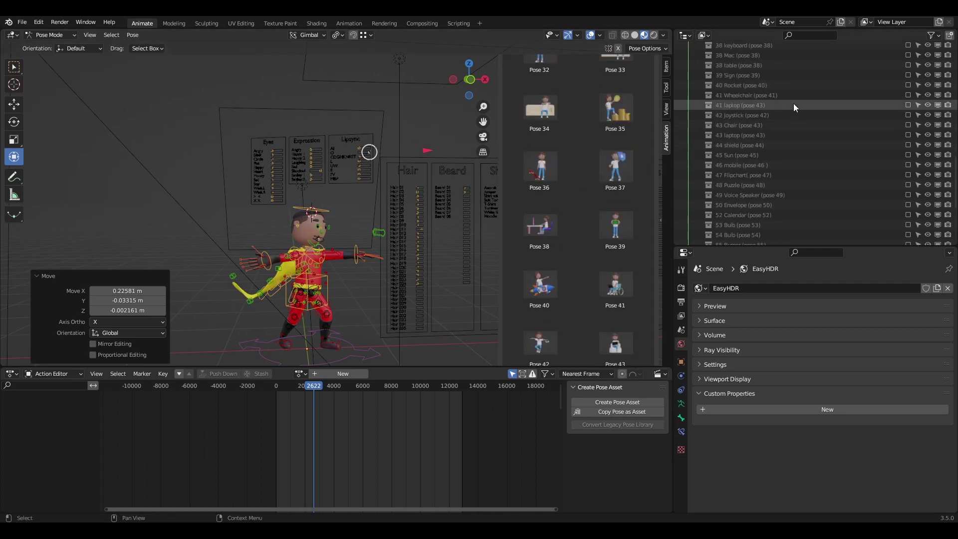
scroll(786, 110, "up", 8)
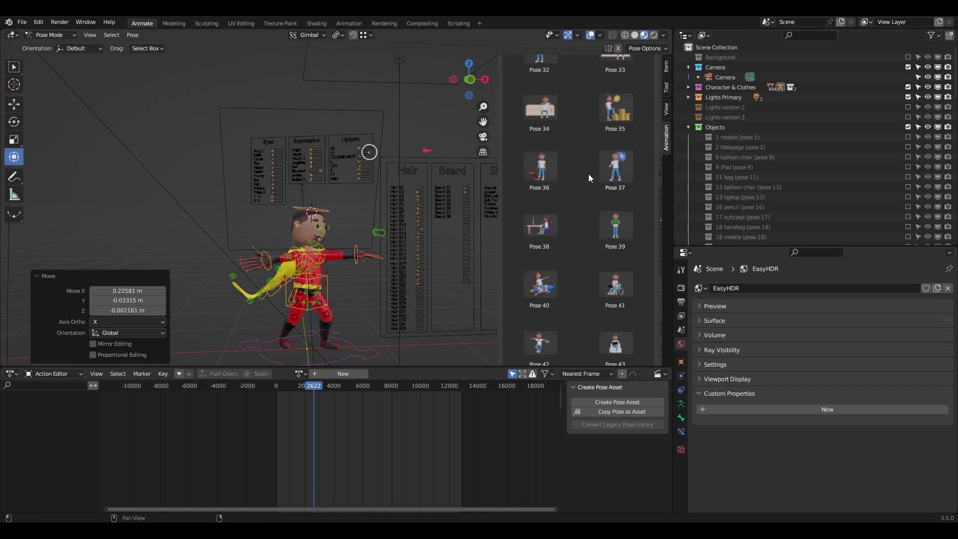
scroll(553, 179, "down", 7)
scroll(553, 180, "down", 15)
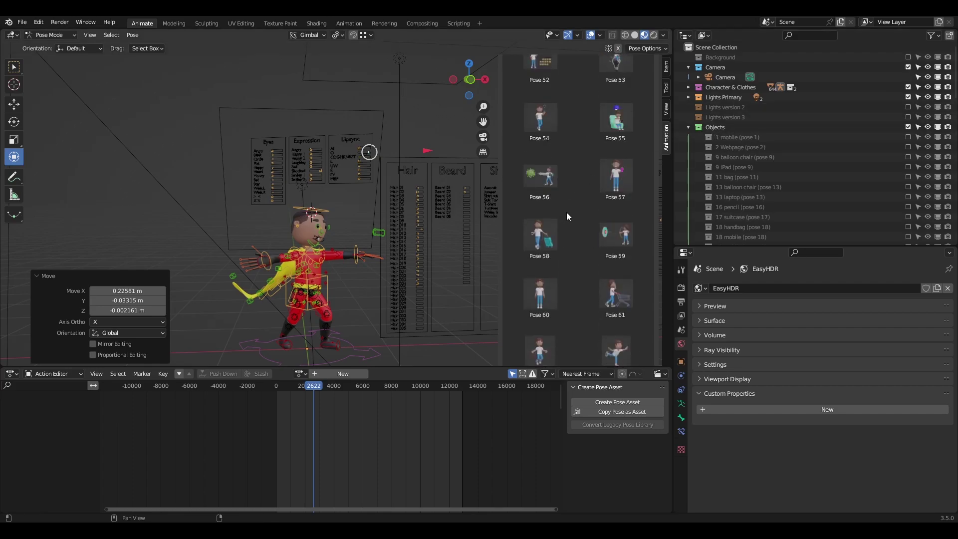
scroll(584, 205, "up", 10)
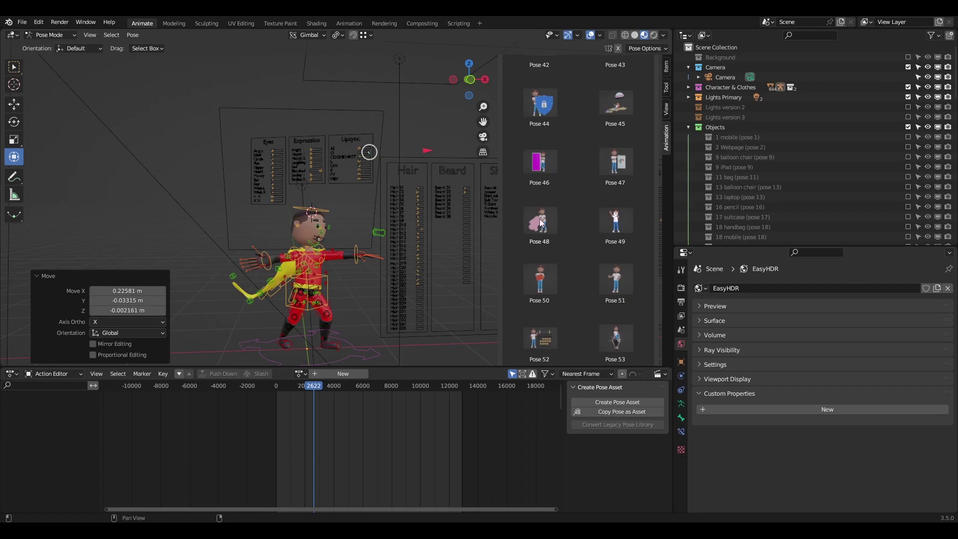
Apply Pose 48 from the pose library to the whole character rig
left_click(542, 224)
left_click_drag(212, 206, 377, 357)
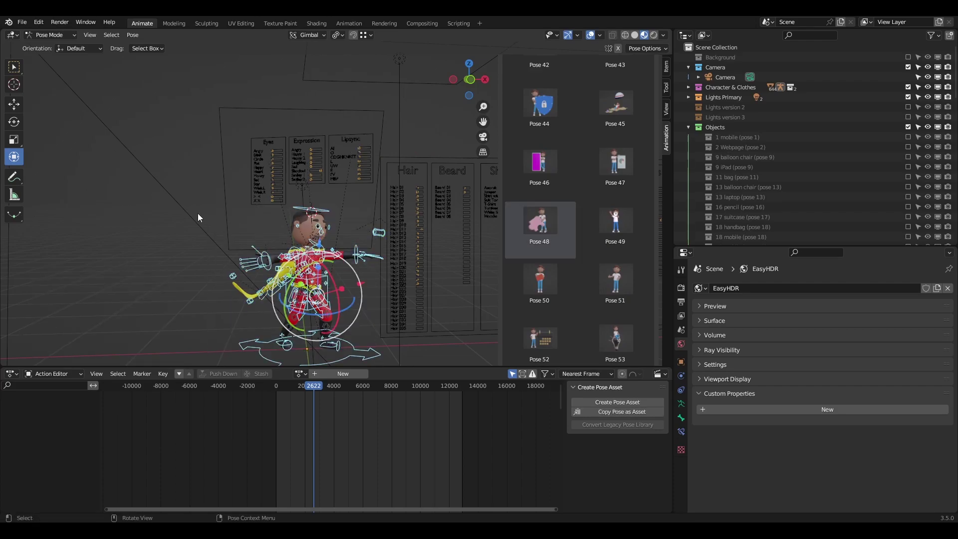
left_click(158, 237)
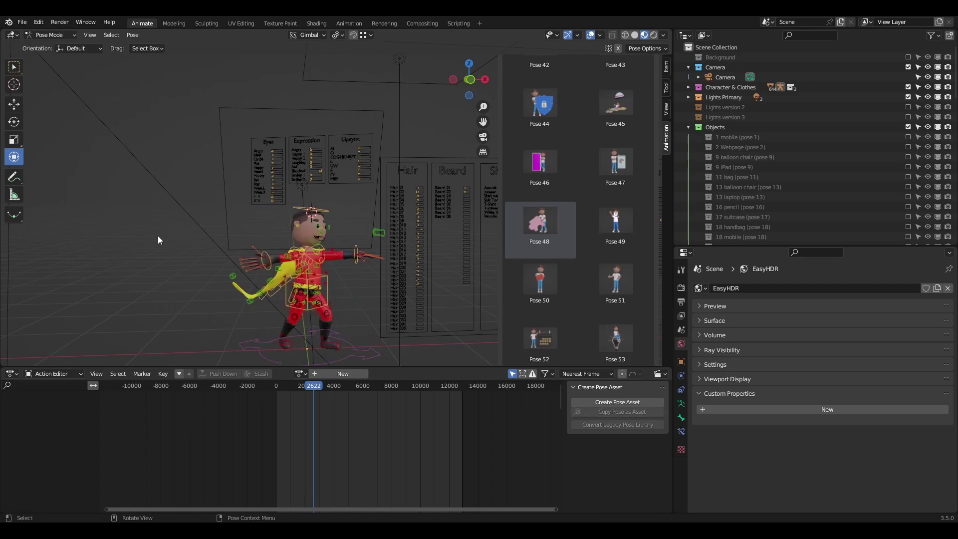
left_click(541, 226)
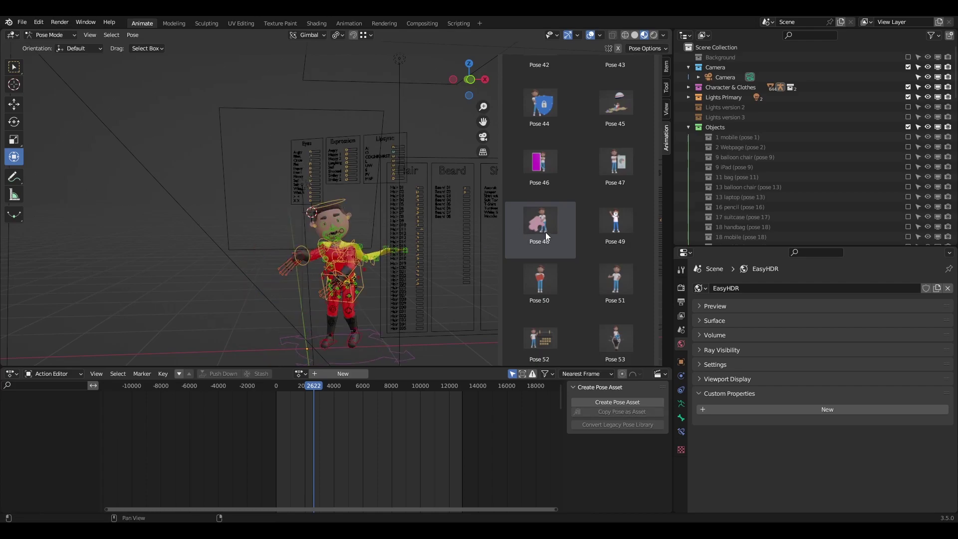
Enable the "48 Puzzle (pose 48)" collection to add the matching prop to the scene
middle_click_drag(310, 206, 294, 151, "shift")
scroll(295, 151, "up", 1)
scroll(827, 181, "down", 8)
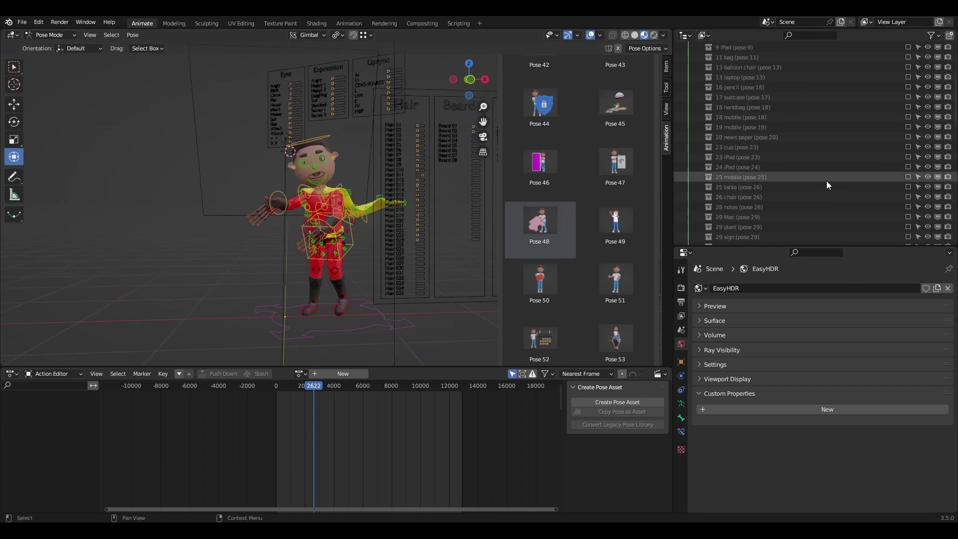
scroll(795, 182, "down", 8)
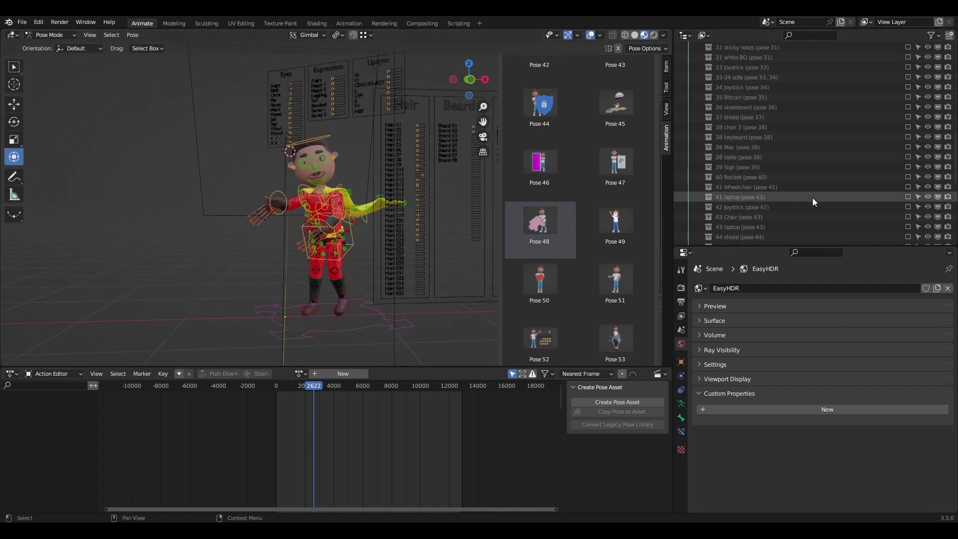
left_click(908, 236)
middle_click_drag(330, 228, 310, 228)
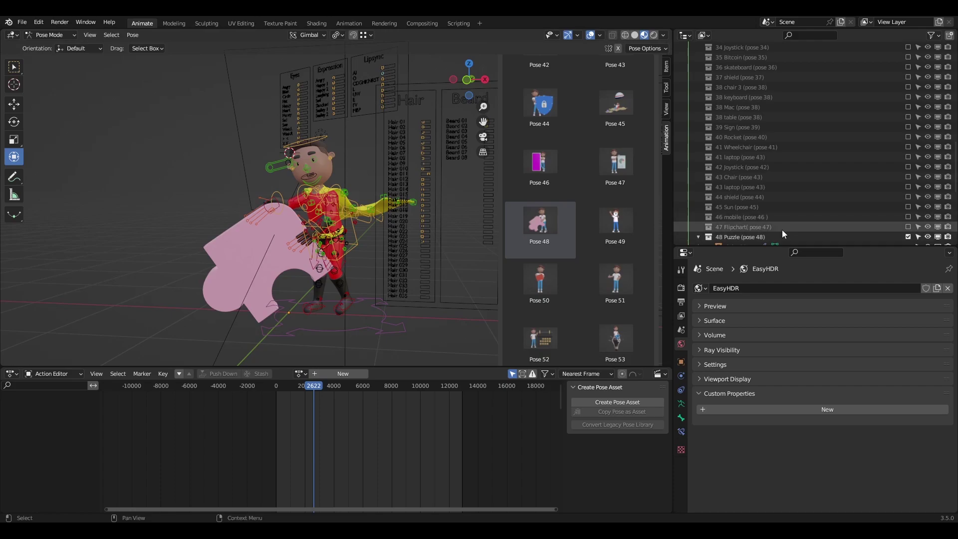
Rotate the cape's control behind the character and move it about -0.29 m along the view's X axis
scroll(372, 187, "up", 2)
middle_click_drag(373, 187, 363, 217)
left_click(376, 220)
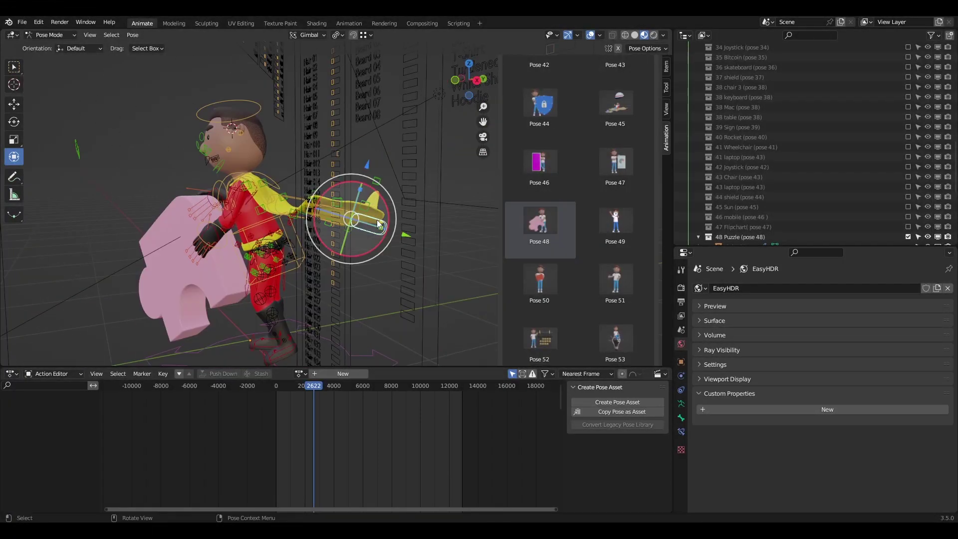
middle_click_drag(280, 172, 312, 214)
key("g")
key("r")
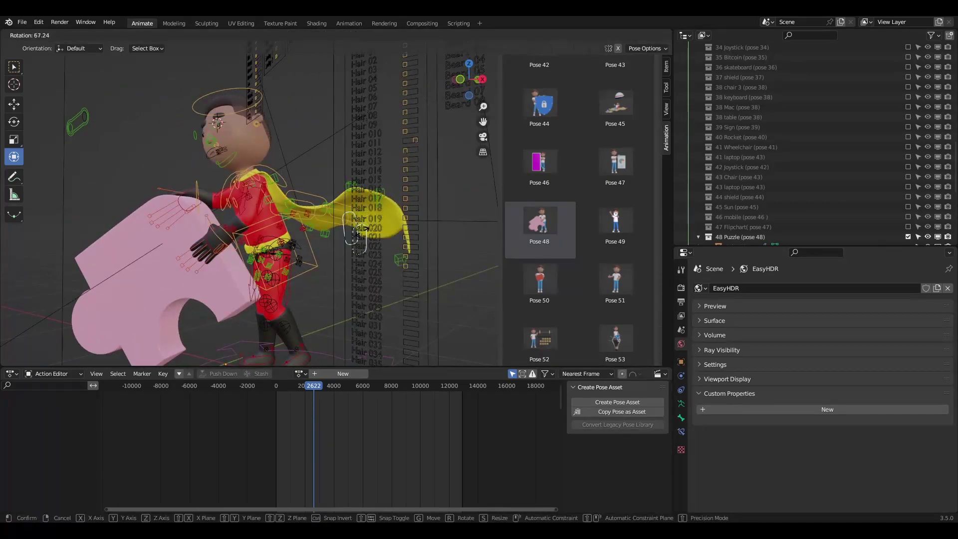
left_click(286, 212)
scroll(263, 203, "down", 2)
middle_click_drag(254, 203, 339, 198)
scroll(329, 197, "down", 2)
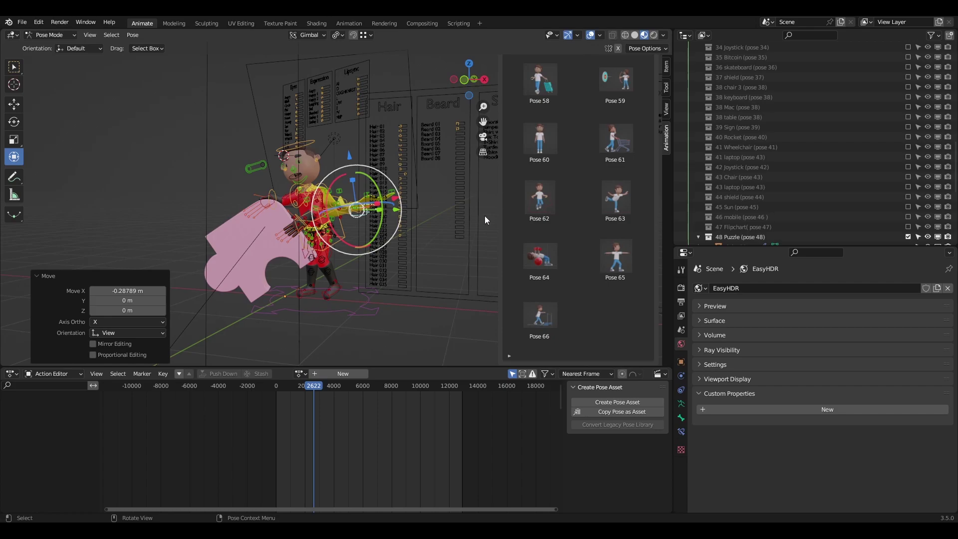
Apply Pose 64 to the rig and replace the enabled 48 Puzzle prop collection with 64 Gymball Barbell (pose 64)
double_click(545, 264)
left_click(698, 238)
scroll(873, 216, "down", 6)
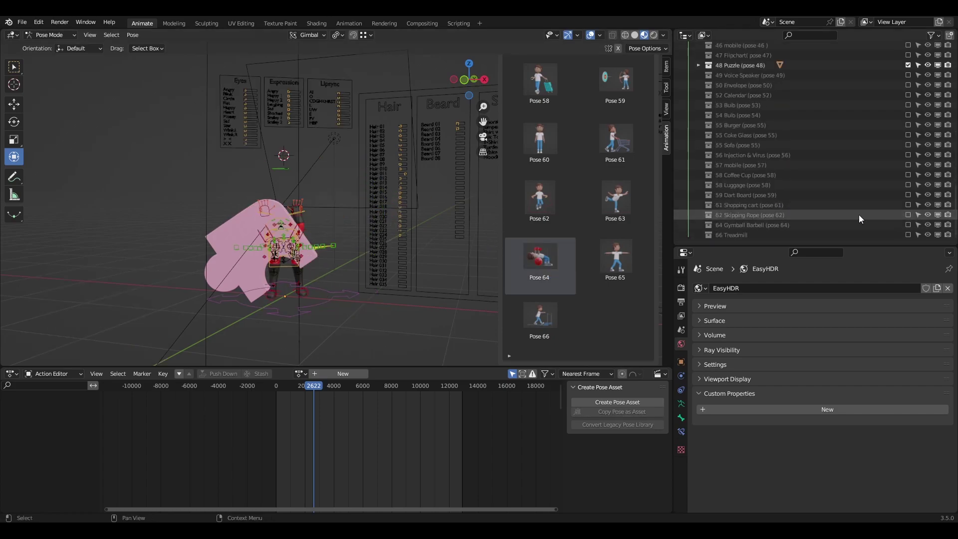
left_click(908, 224)
left_click(908, 64)
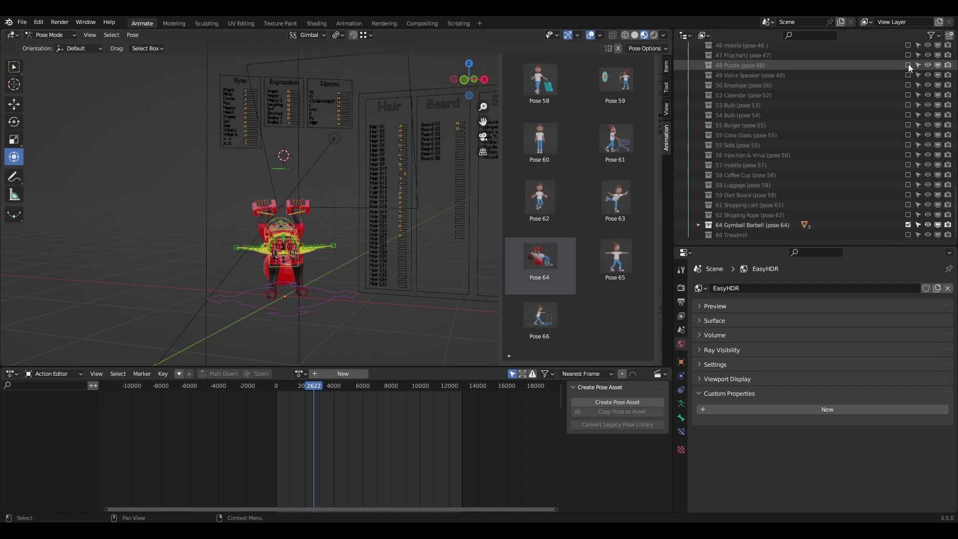
Bend the cape's end and middle controls down behind the legs, rotating the middle one by about 33.4° and then further
middle_click_drag(479, 250, 358, 236)
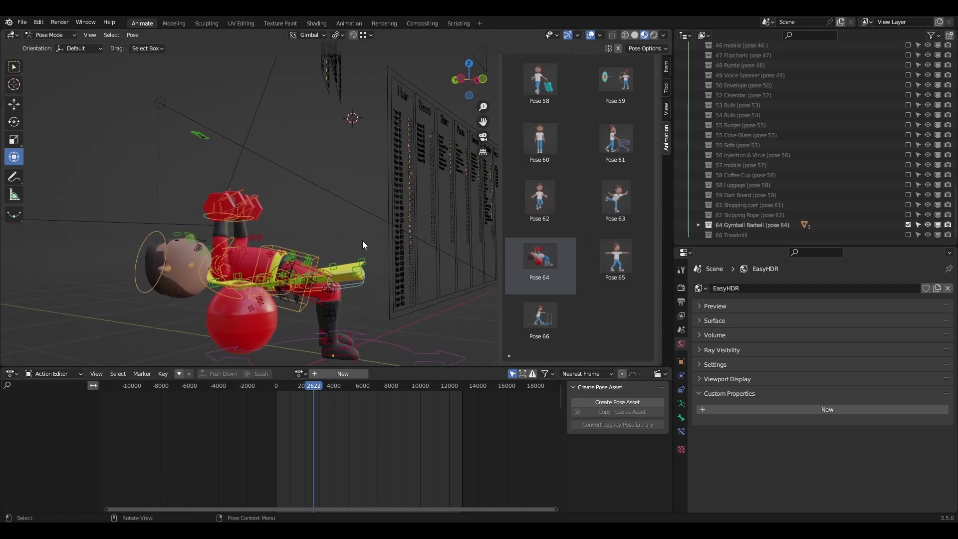
left_click(343, 287)
key("r")
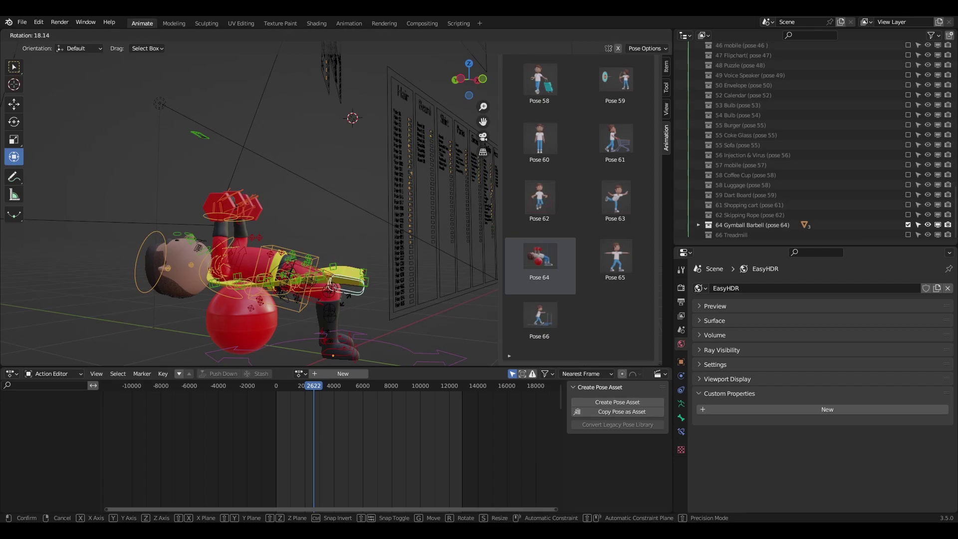
left_click(345, 303)
left_click(316, 295)
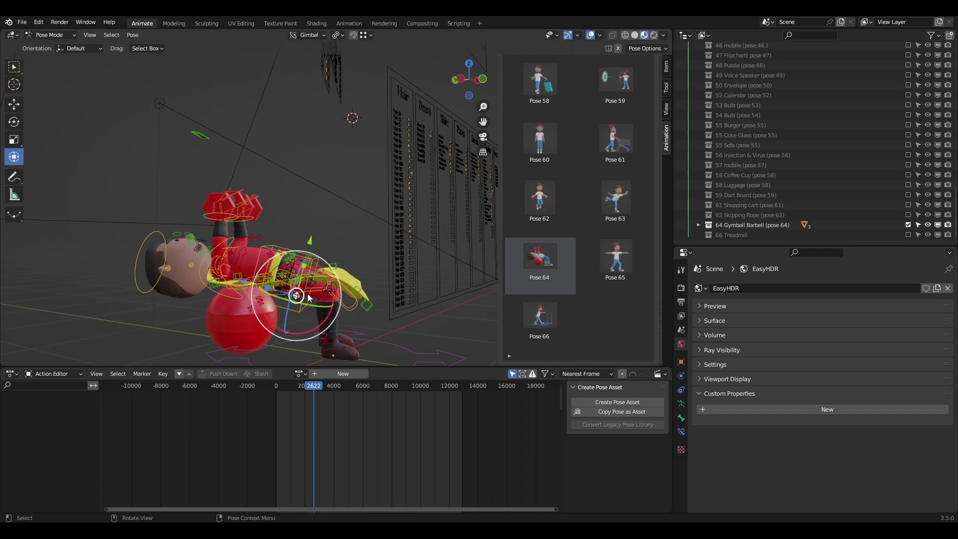
key("r")
left_click(302, 304)
key("r")
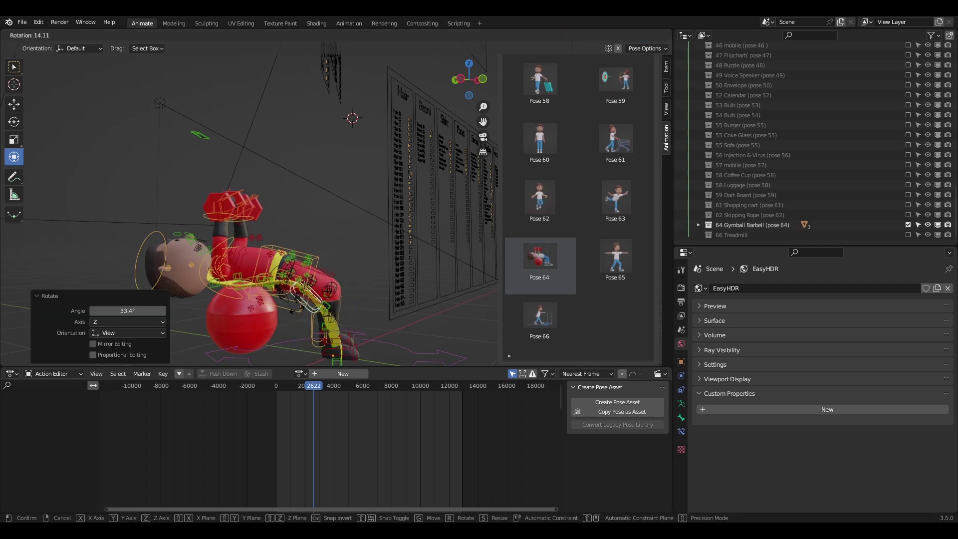
left_click(291, 301)
Rotate the large cape control near the torso by about 23.9° so the cape hangs lower
left_click(287, 298)
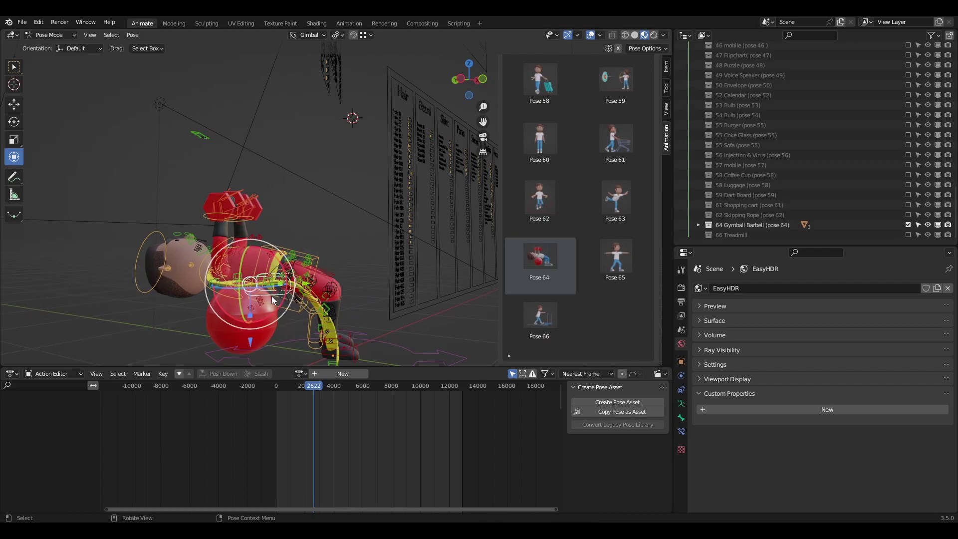
key("r")
left_click(272, 298)
middle_click_drag(272, 298, 314, 229)
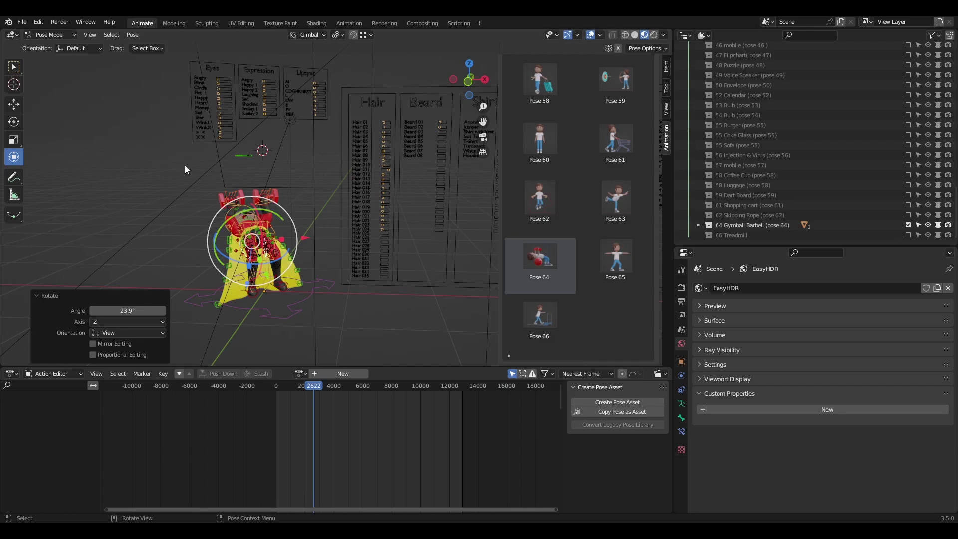
Set the output resolution to 1920 × 1080 px in the scene's format settings
left_click(682, 302)
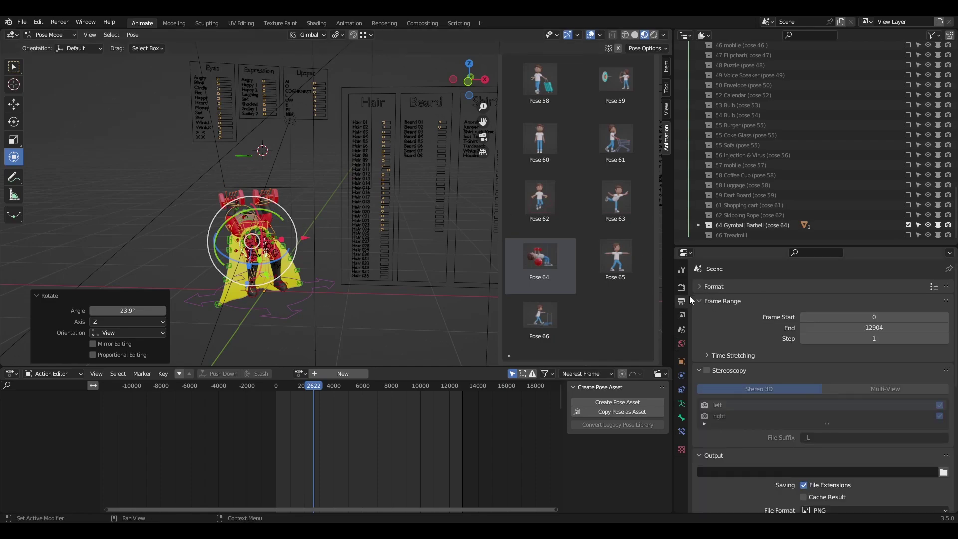
left_click(683, 289)
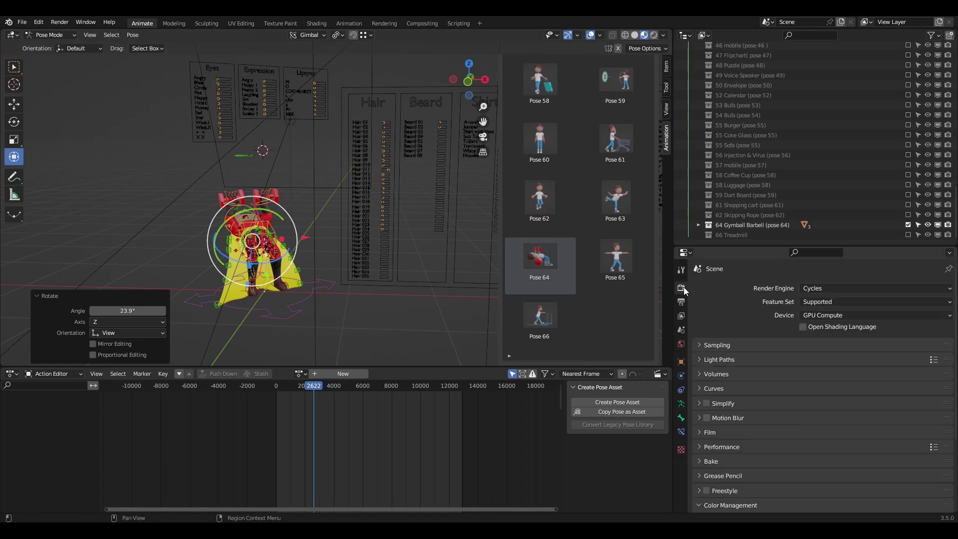
left_click(681, 302)
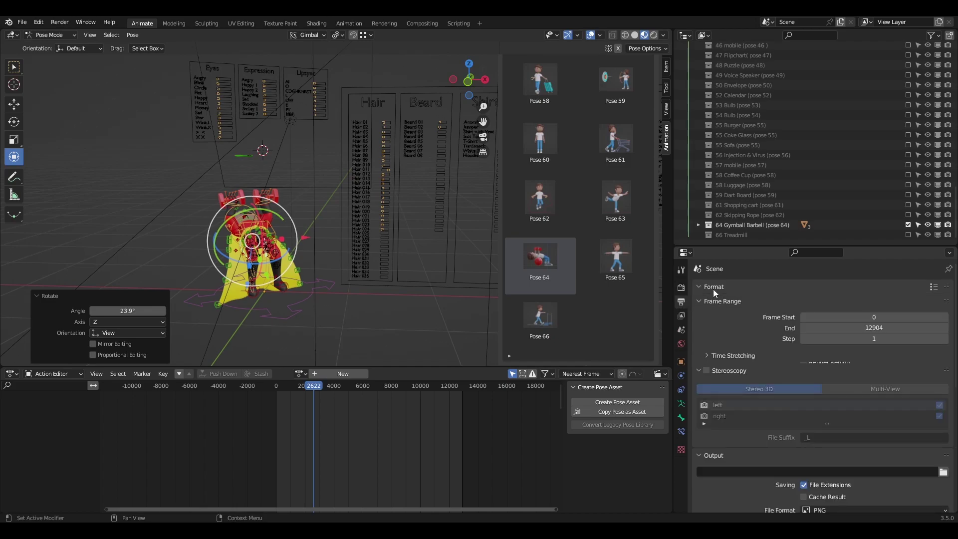
left_click(836, 300)
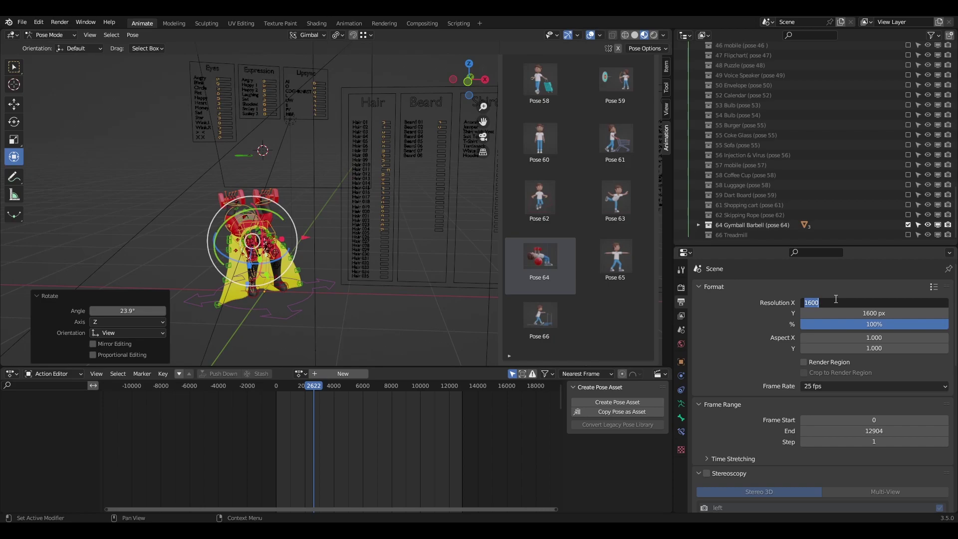
type("1920")
key("Tab")
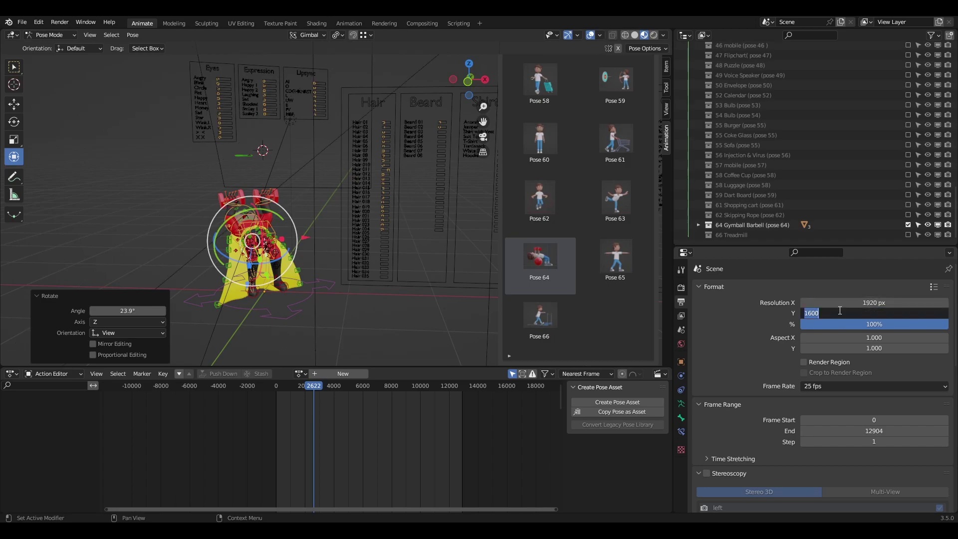
type("1080")
key("Return")
Switch from Pose Mode to Object Mode and select the camera
scroll(348, 192, "down", 2)
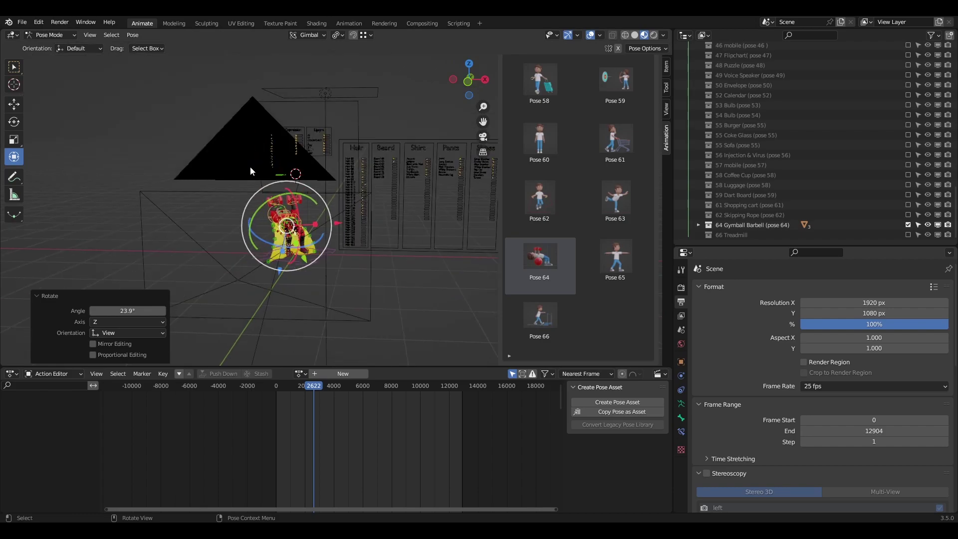
left_click(65, 36)
left_click(56, 45)
left_click(189, 163)
middle_click_drag(176, 174, 186, 157)
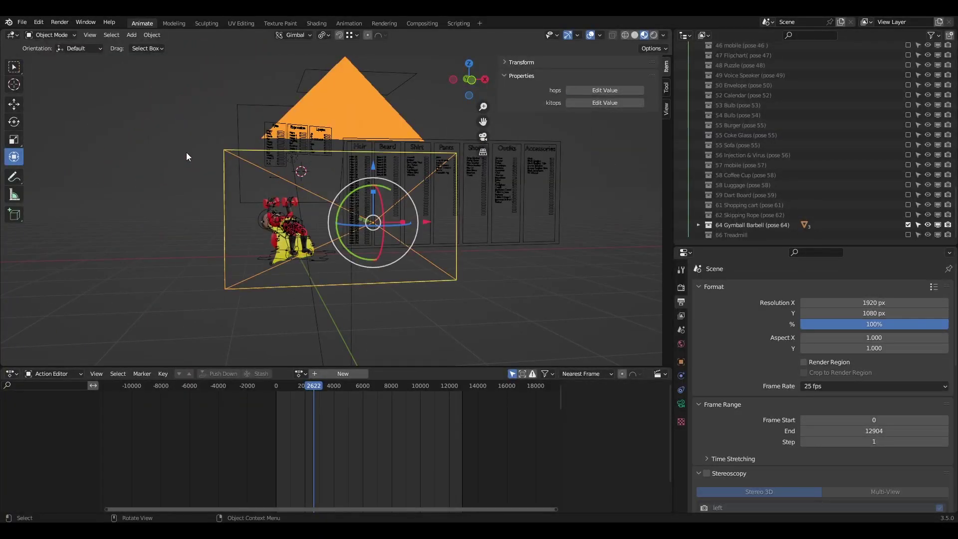
Look through the camera and move it about -0.30 m in view X and -0.28 m in view Y to frame the whole character
key("KP_0")
key("g")
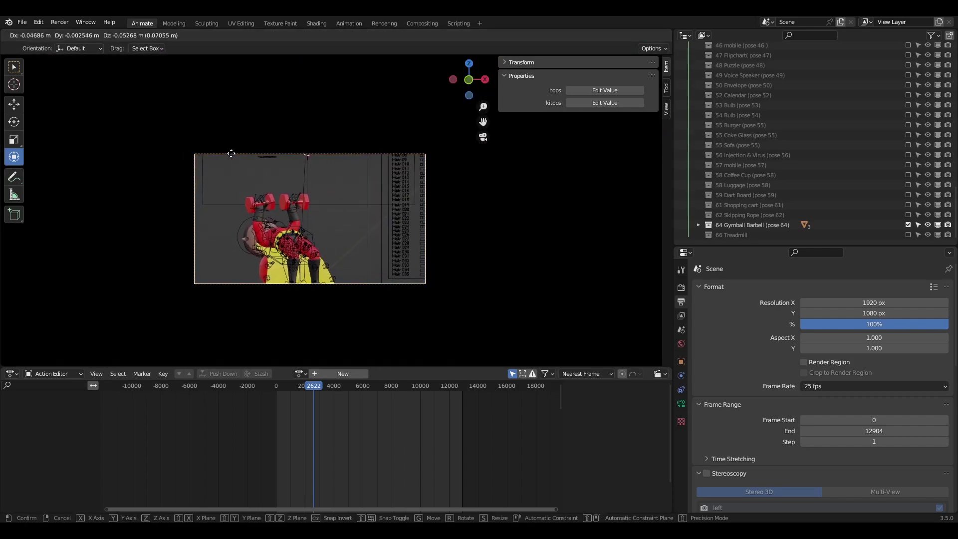
left_click(231, 154)
key("g")
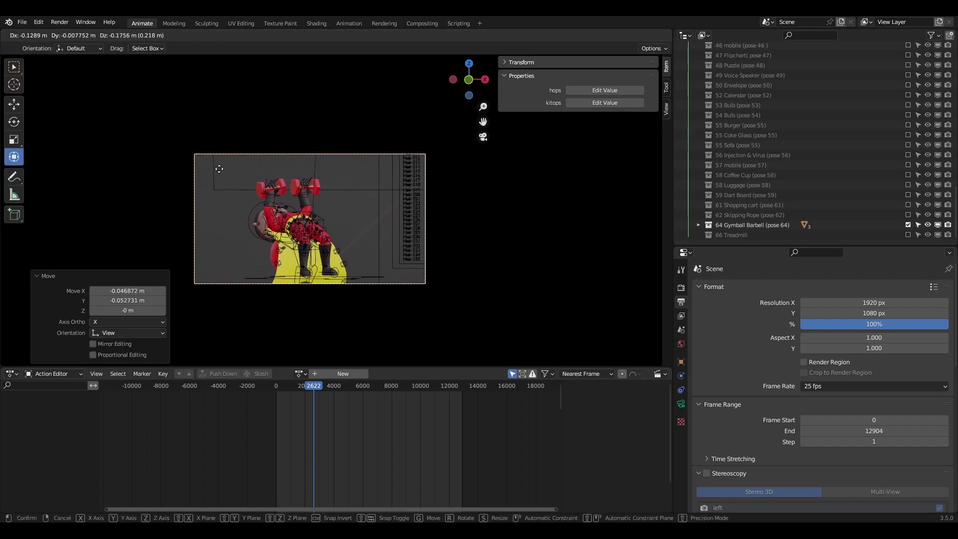
left_click(206, 178)
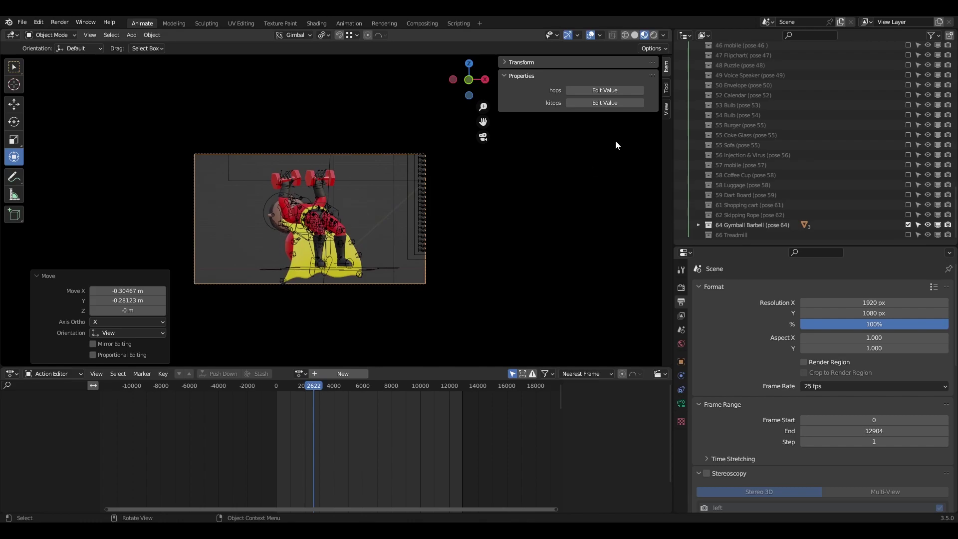
Set the viewport shading to Solid and render the current frame as a still image
left_click(645, 37)
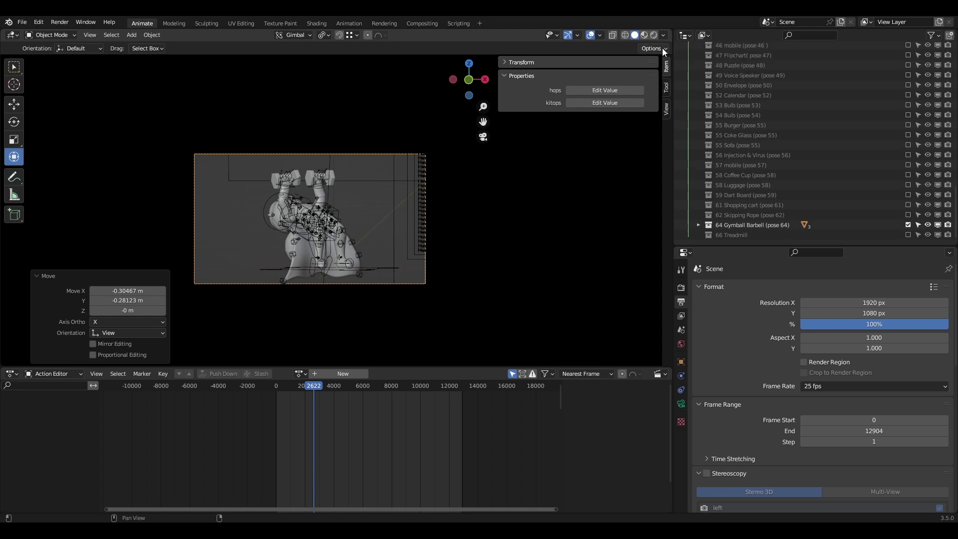
left_click(59, 22)
left_click(75, 33)
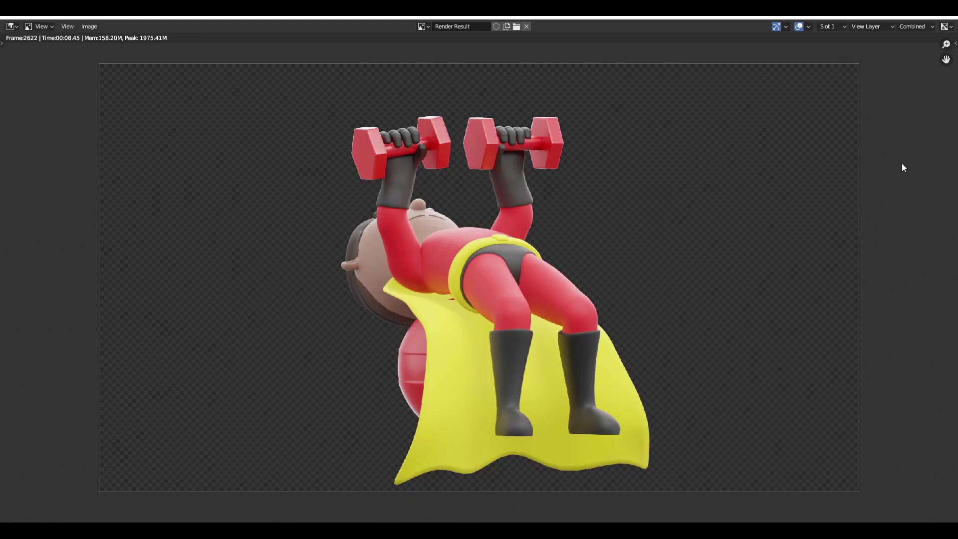
Review the save options and file formats for the rendered image, and close the render window without saving
left_click(90, 26)
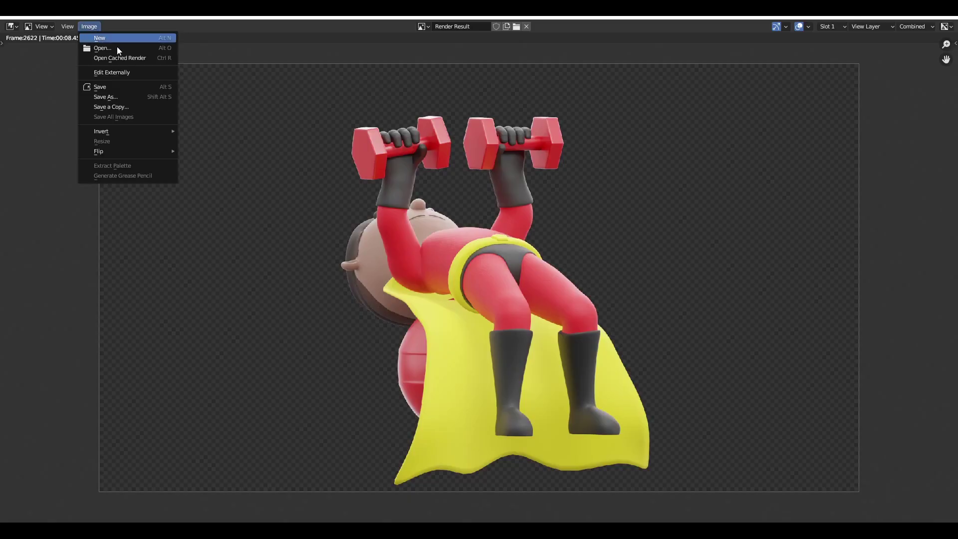
left_click(123, 100)
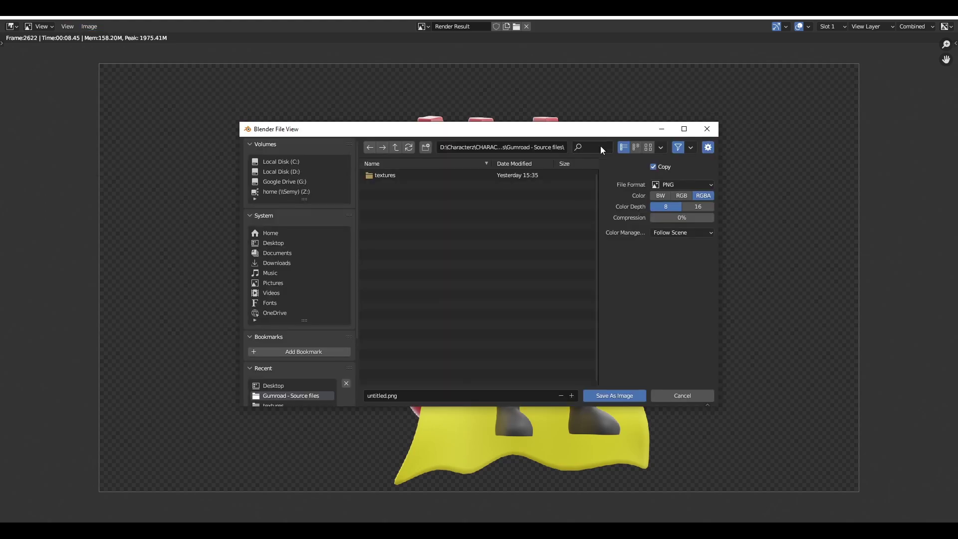
left_click(676, 185)
left_click(695, 183)
left_click(707, 129)
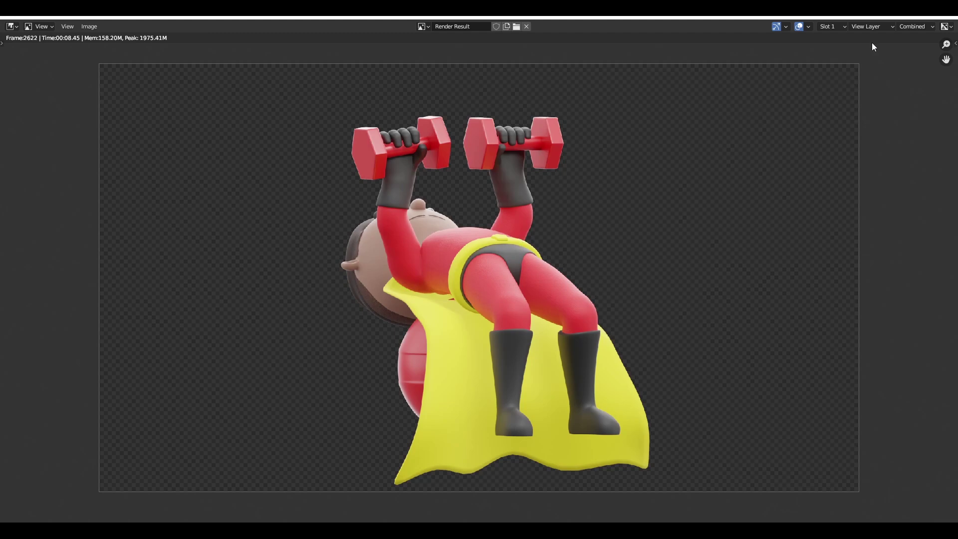
left_click(939, 18)
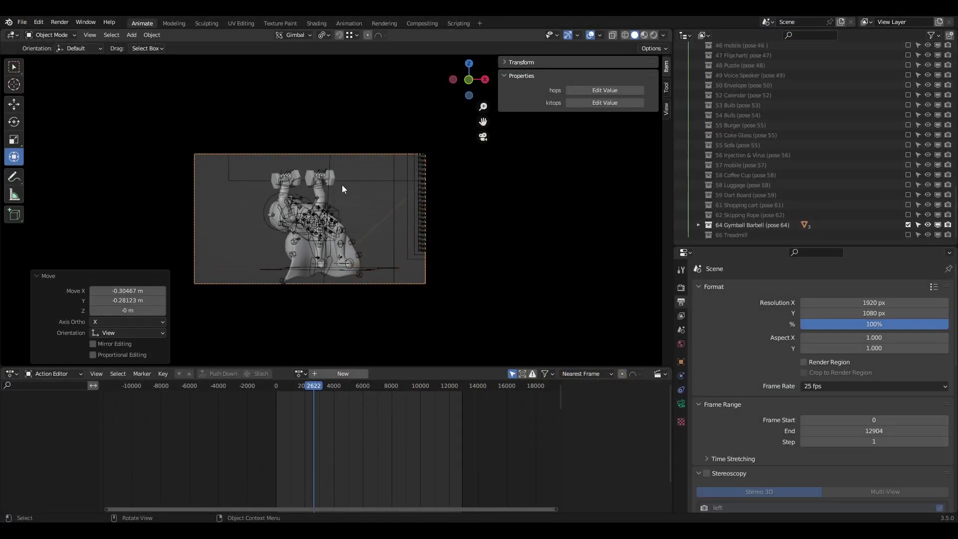
Rotate the camera about its gimbal Z axis, finally by about -27.7°, and shift it sideways to frame the character more from the side
key("r")
key("z")
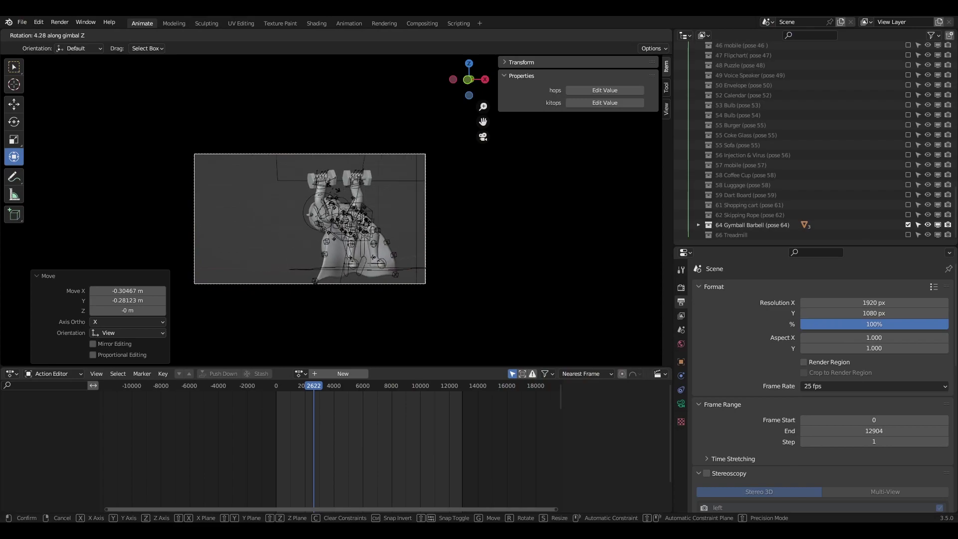
left_click(334, 188)
key("g")
left_click(361, 187)
key("r")
key("z")
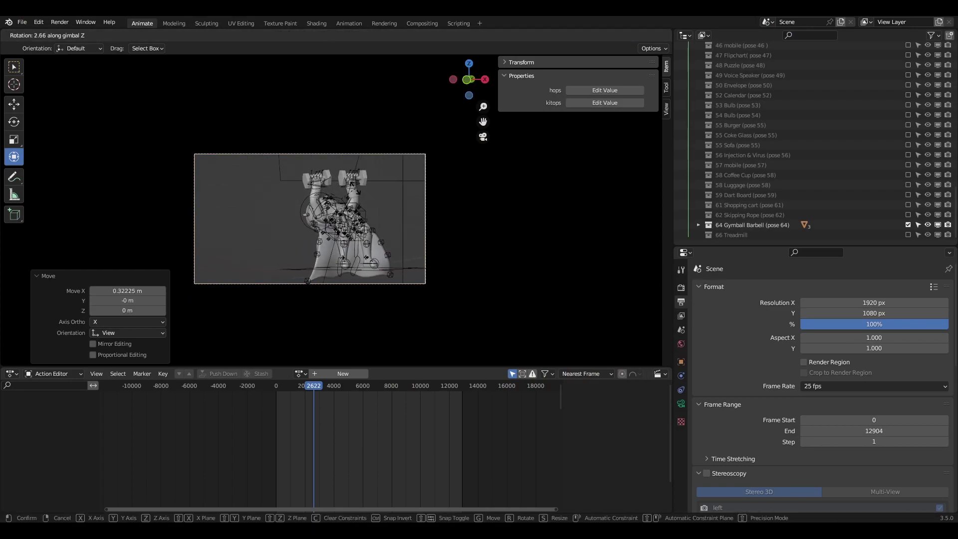
left_click(410, 189)
key("g")
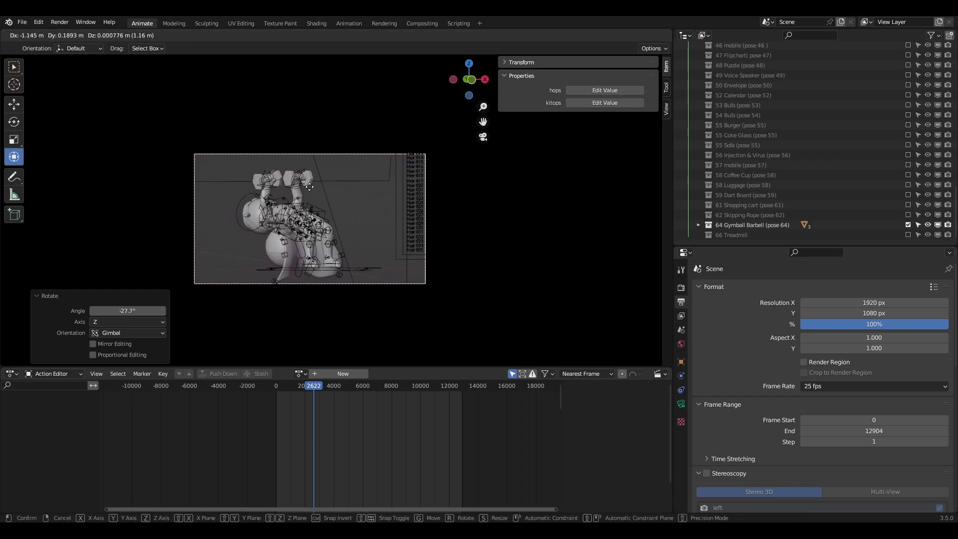
left_click(308, 187)
Fine-tune the camera's framing, moving it about -0.05 m along gimbal Z and 0.4 m along gimbal Y
key("g")
key("x")
left_click(293, 193)
key("g")
key("y")
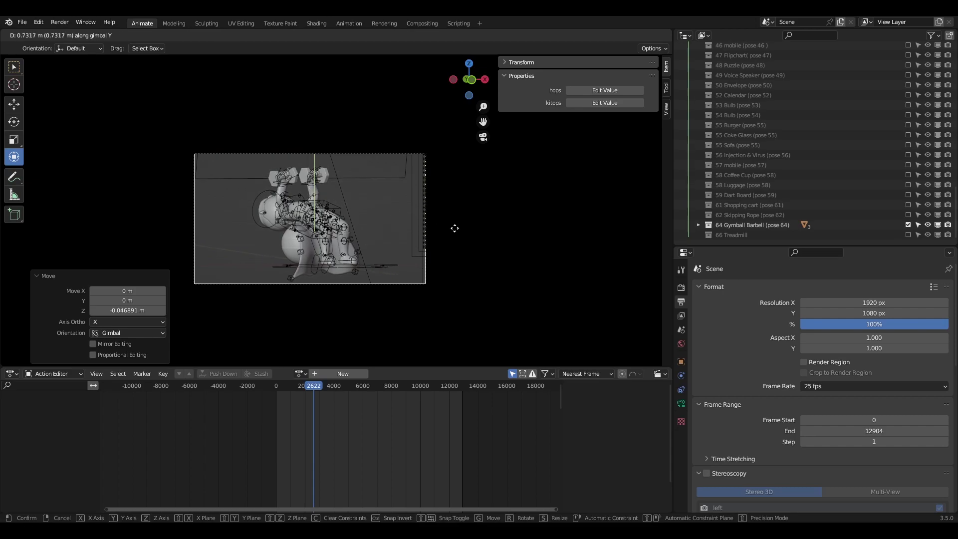
left_click(318, 218)
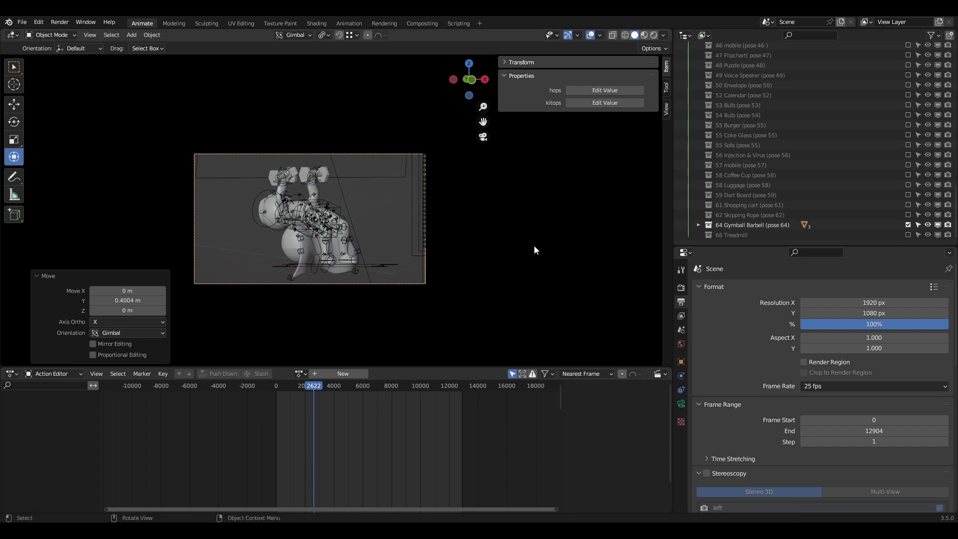
Change the camera's lens type from Orthographic to Perspective
left_click(681, 403)
left_click(833, 324)
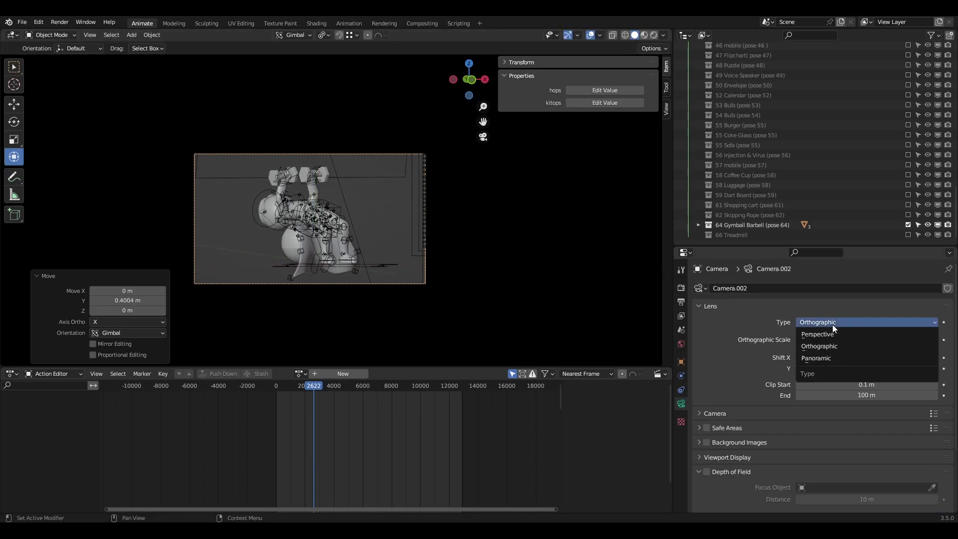
left_click(825, 335)
Reframe the character by moving the camera and rotating it about gimbal Z, and set the lens type back to Orthographic
key("g")
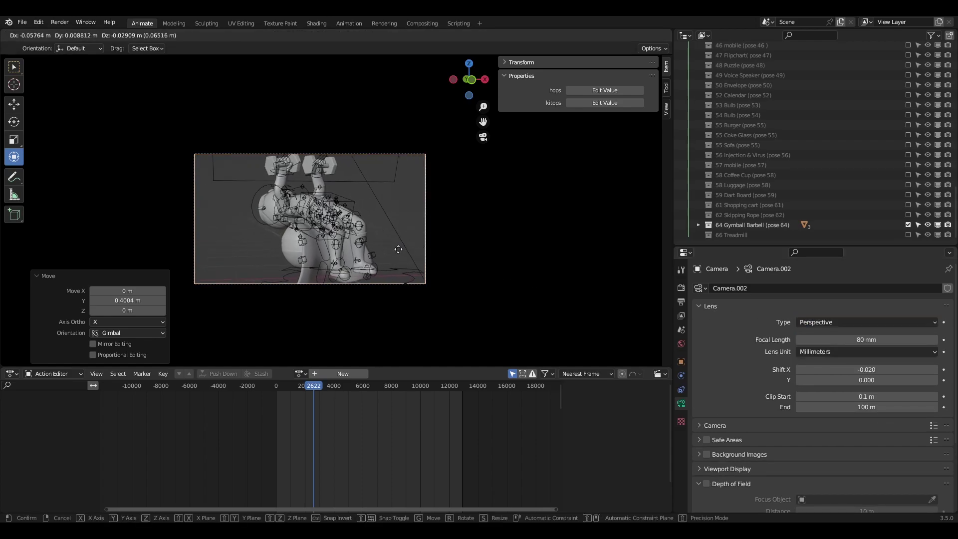
left_click(406, 248)
key("r")
key("z")
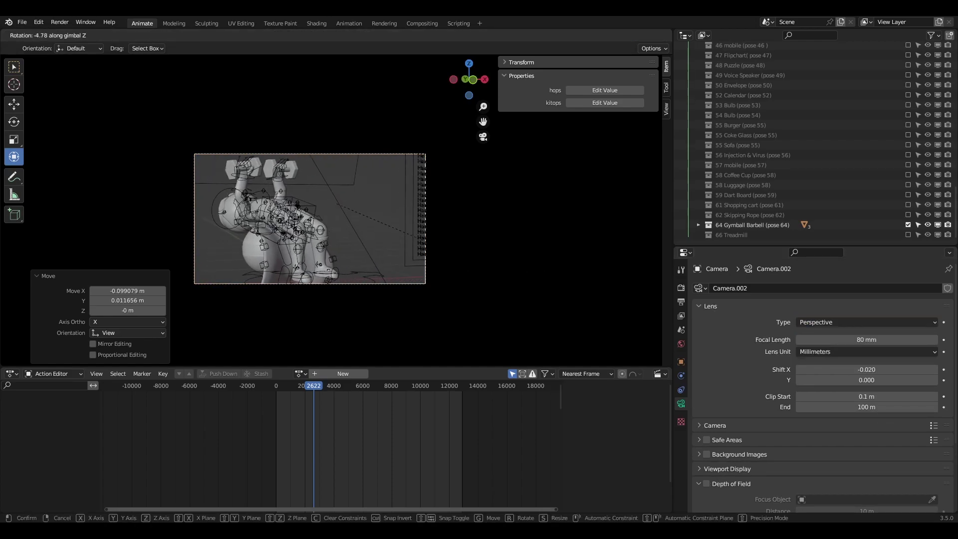
left_click(424, 250)
key("g")
left_click(404, 250)
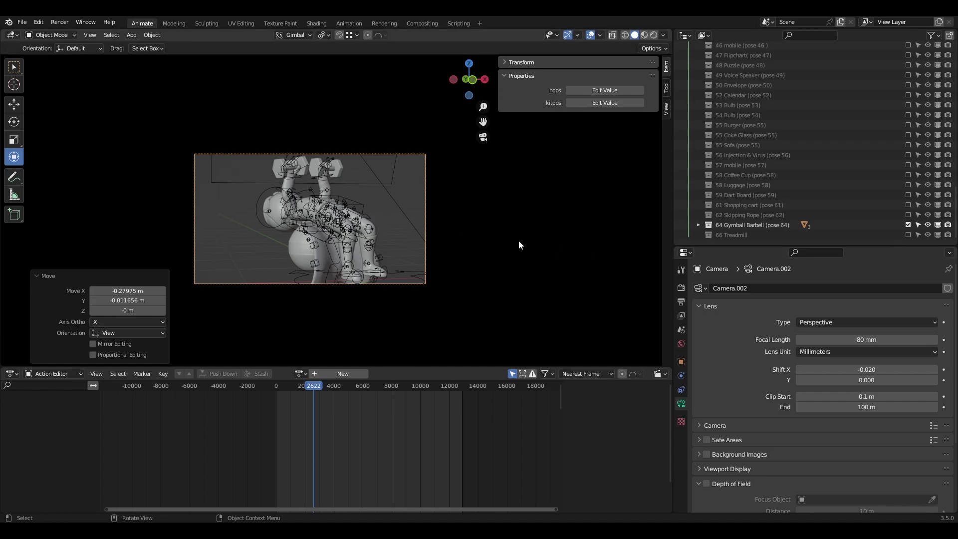
left_click(829, 322)
left_click(830, 342)
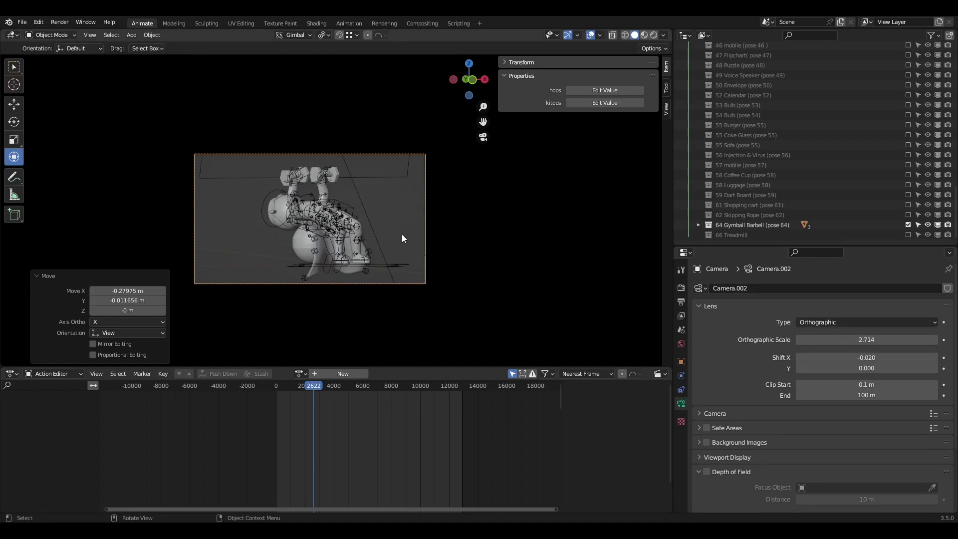
Review the View Transform and Look options in the render's Color Management, keeping Filmic and Medium Contrast
left_click(682, 288)
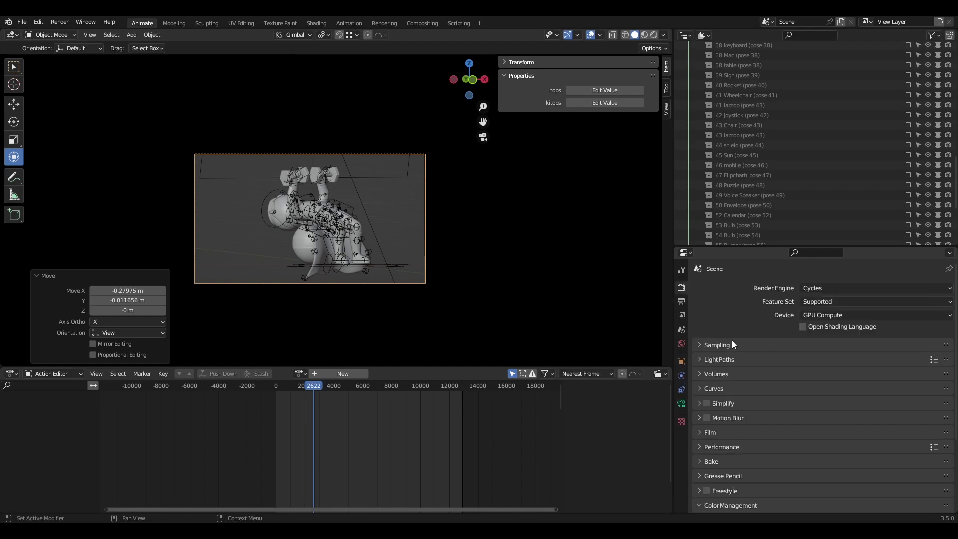
scroll(752, 436, "down", 5)
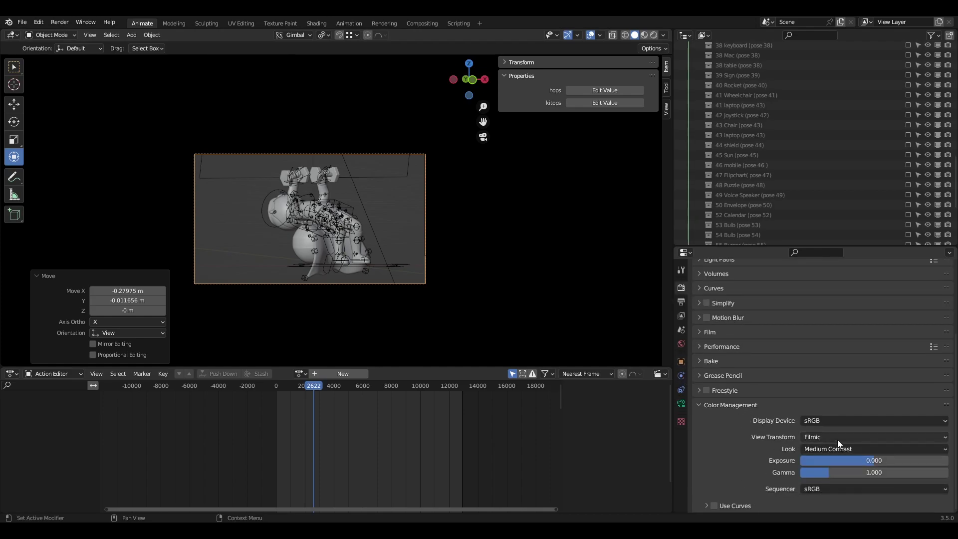
left_click(813, 436)
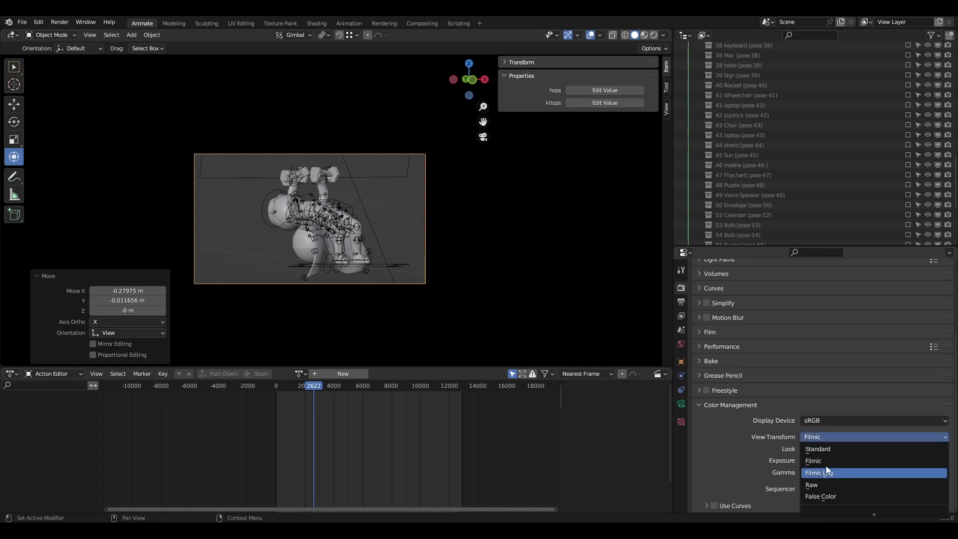
left_click(825, 465)
left_click(830, 449)
left_click(837, 391)
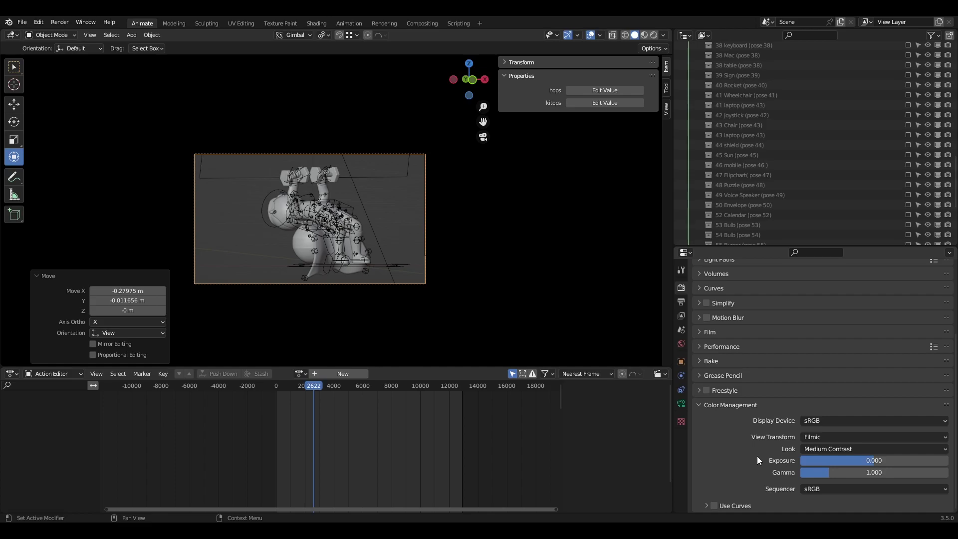
Enable depth of field on the camera and pick the character rig rig_male as the focus object
left_click(681, 403)
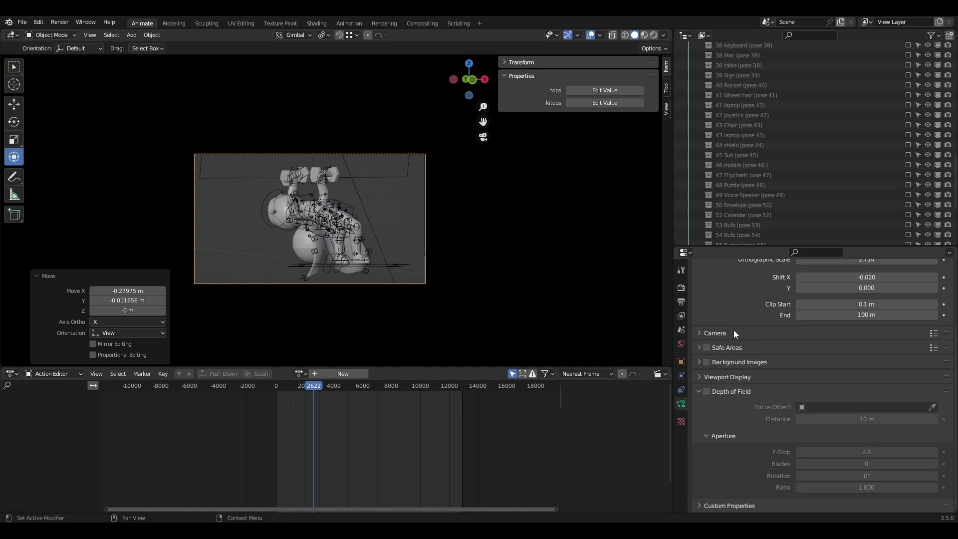
left_click(707, 391)
left_click(932, 407)
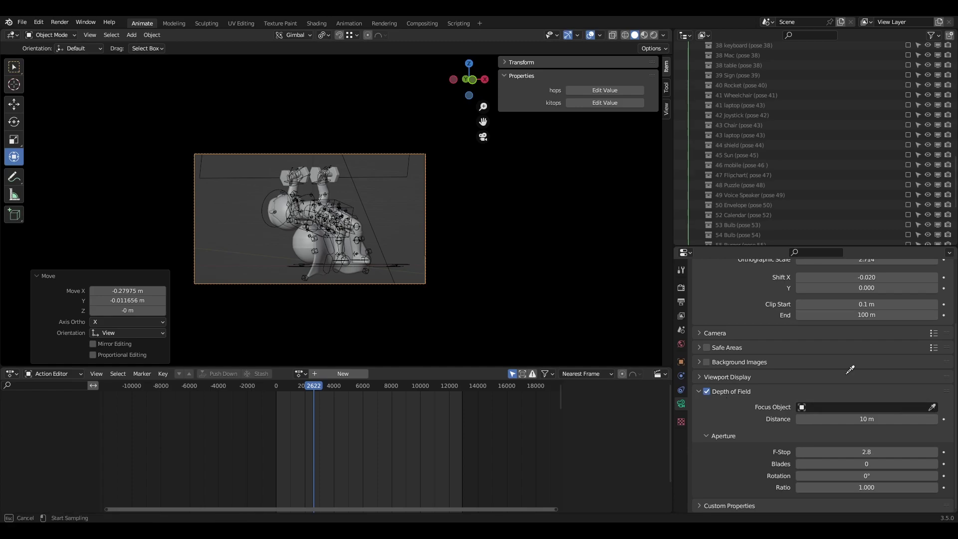
left_click(310, 172)
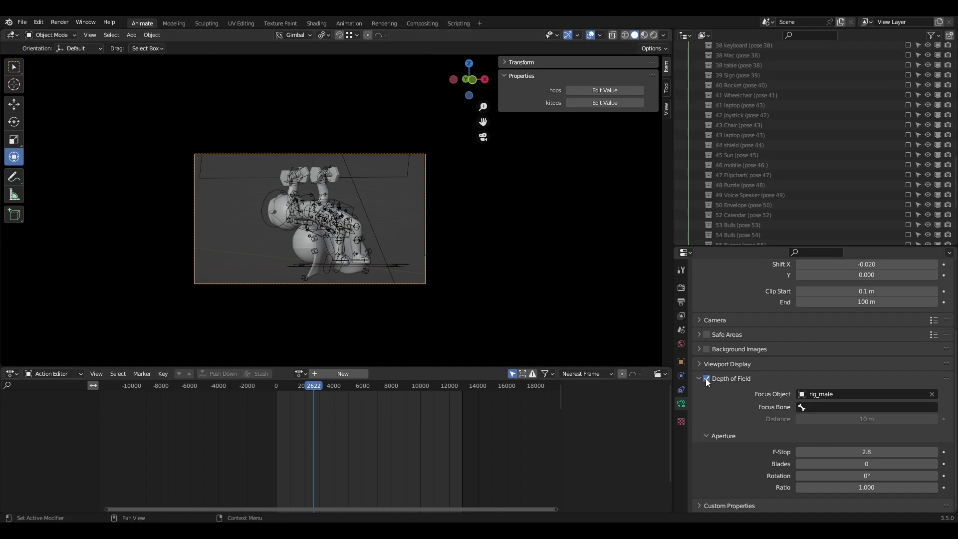
Include the Background collection in the view layer and switch the viewport to Rendered shading
scroll(708, 385, "up", 5)
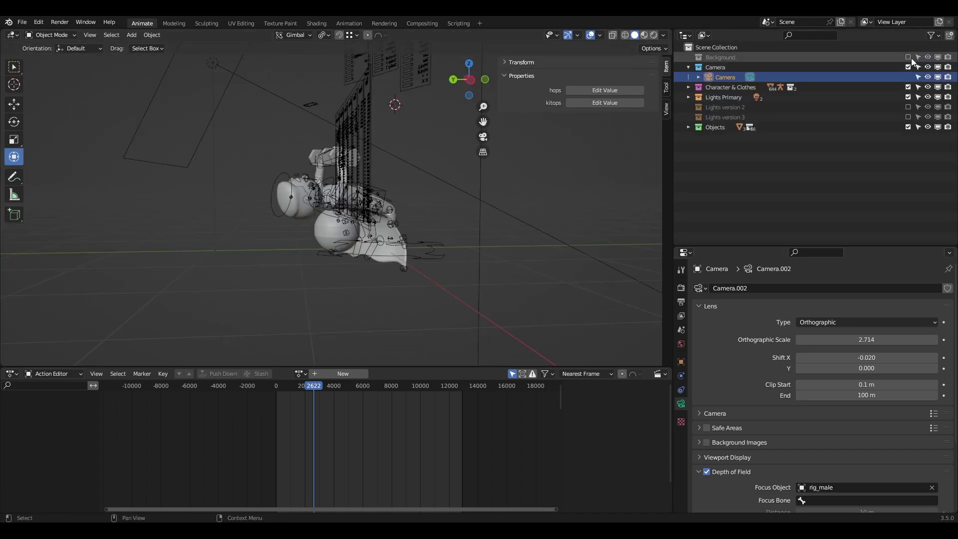
middle_click_drag(414, 219, 389, 211)
middle_click_drag(282, 177, 340, 185)
left_click(653, 36)
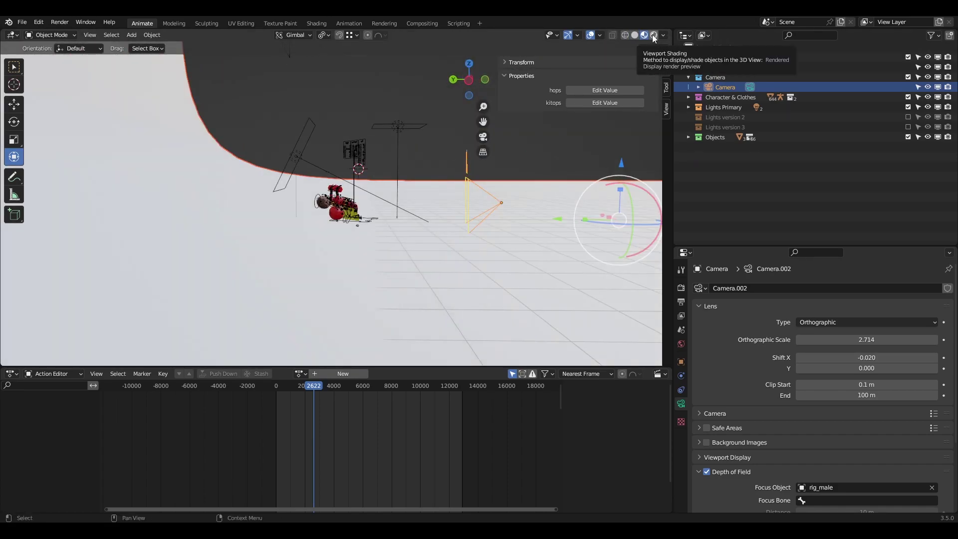
left_click(655, 34)
Hide the viewport overlays to preview the rendered character without rig controls and gizmos
mouse_move(426, 148)
middle_mouse_down()
mouse_move(374, 153)
mouse_move(349, 235)
middle_mouse_up()
scroll(355, 177, "up", 8)
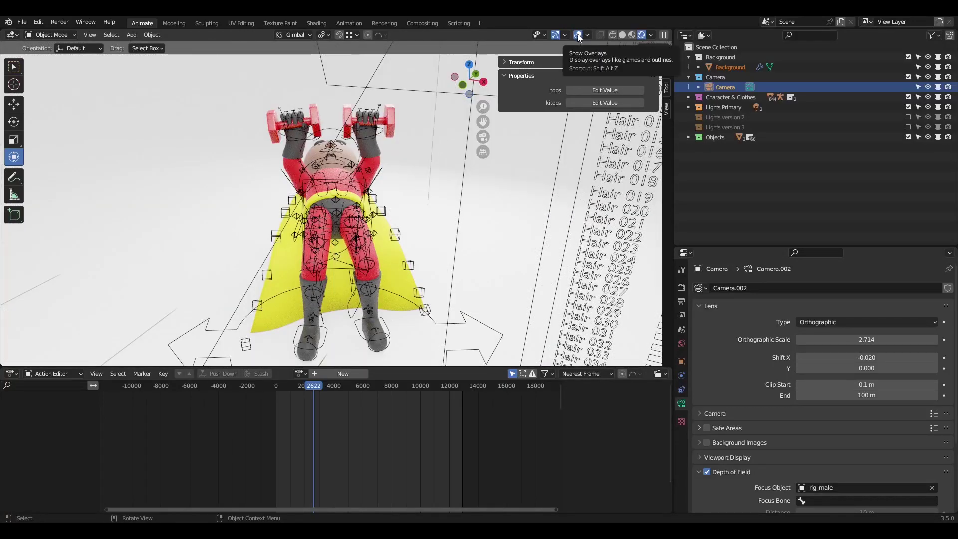
left_click(578, 36)
key("KP_0")
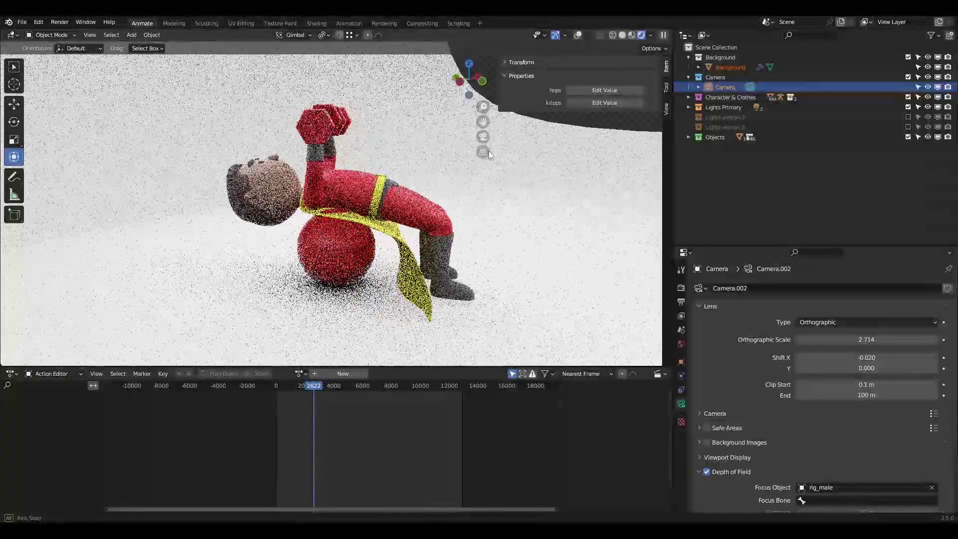
middle_click_drag(447, 169, 350, 173)
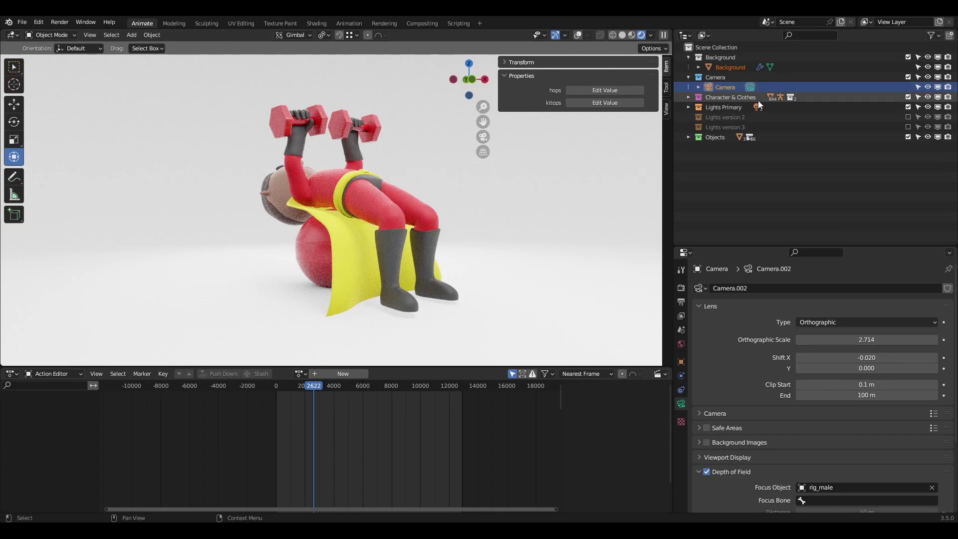
Try the Lights version 2 and Lights version 3 collections in place of Lights Primary, and restore Lights Primary
left_click(909, 107)
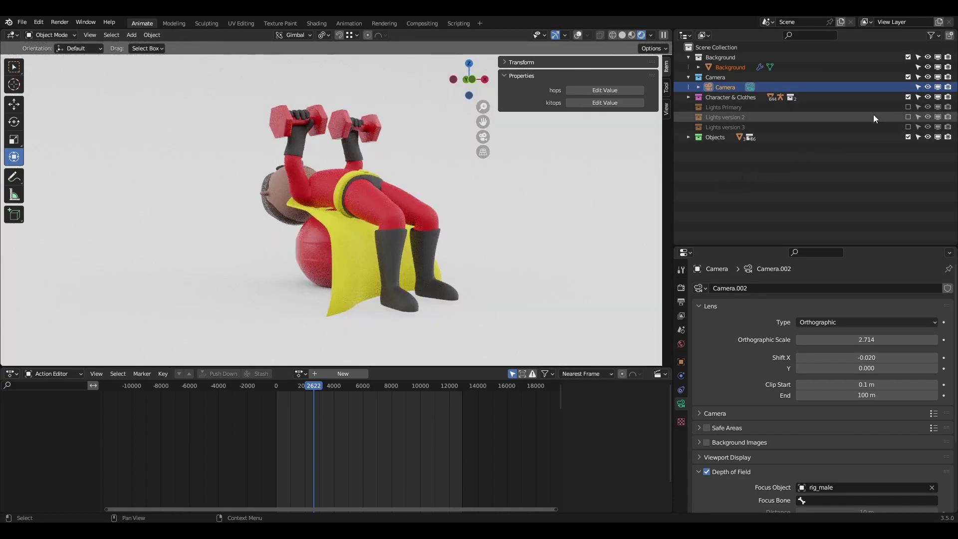
left_click(908, 117)
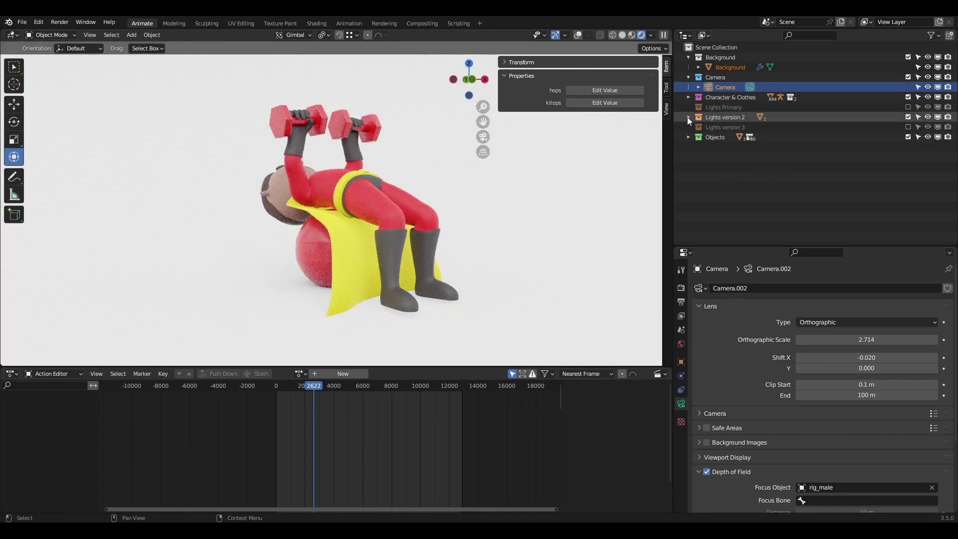
left_click(908, 117)
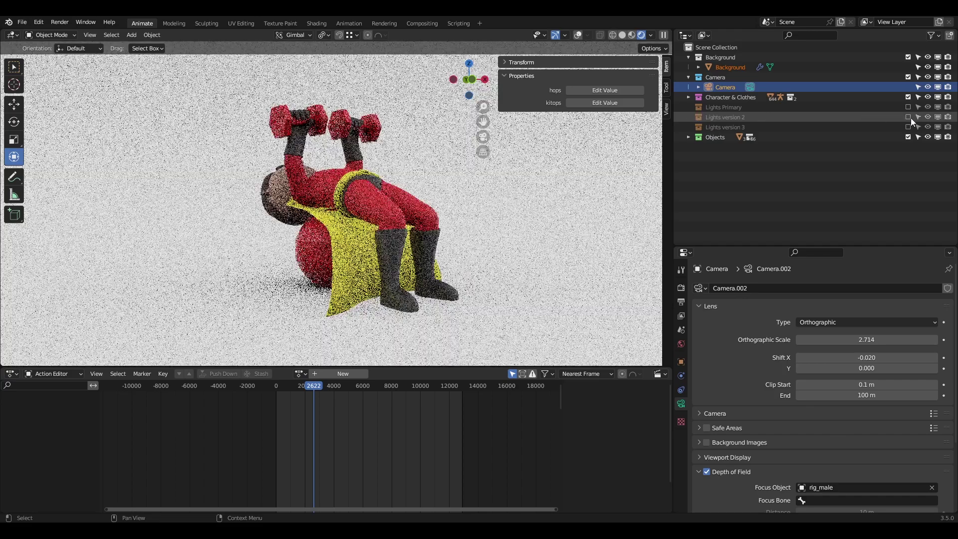
left_click(908, 127)
left_click(908, 127)
left_click(908, 107)
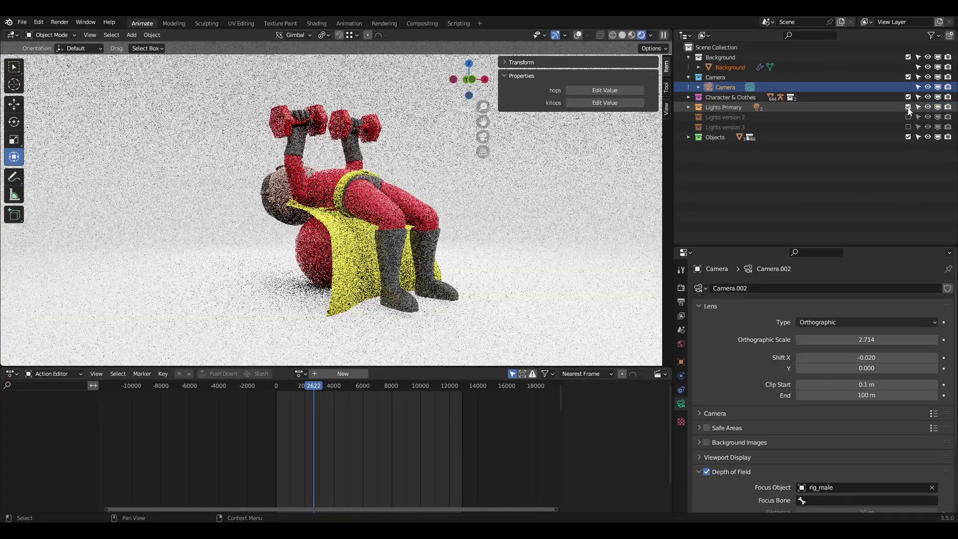
Examine the surface shader settings of the EasyHDR world
left_click(682, 344)
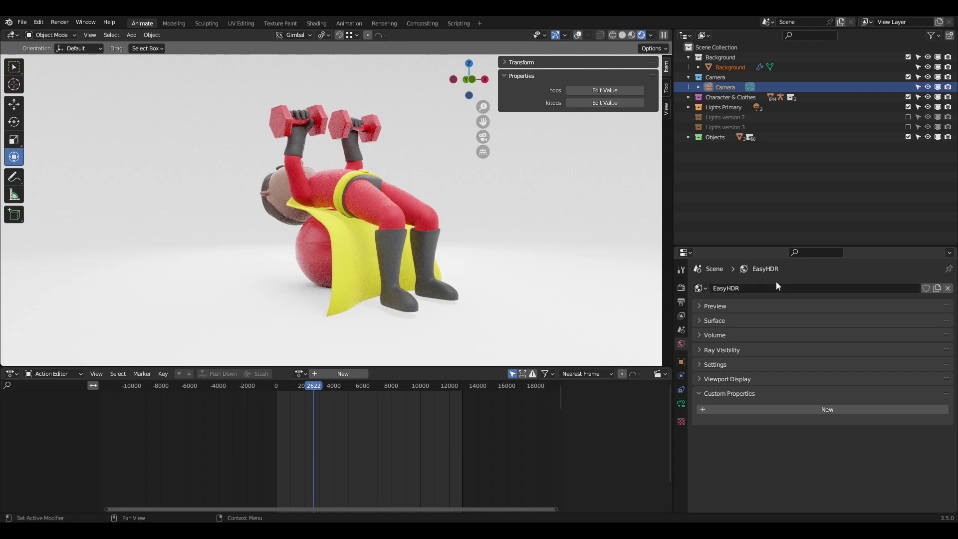
left_click(716, 321)
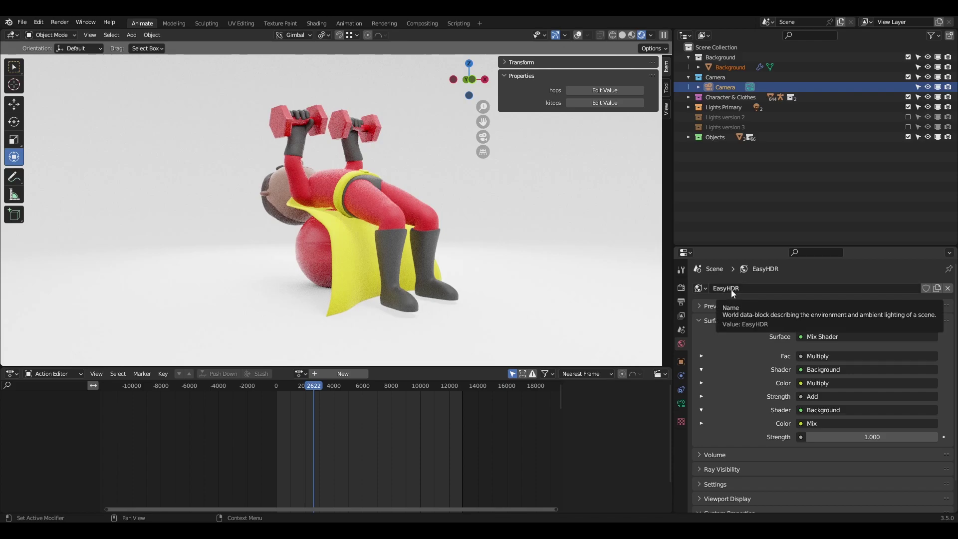
left_click(714, 321)
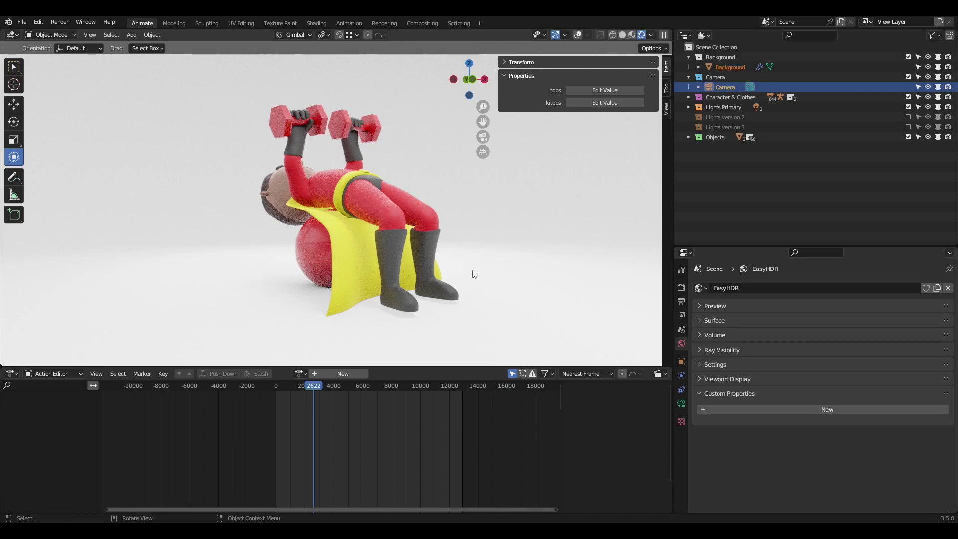
Replace the camera's depth of field focus object with the character's suit mesh, geo_male_red_suit
middle_click_drag(385, 223, 492, 245)
key("KP_0")
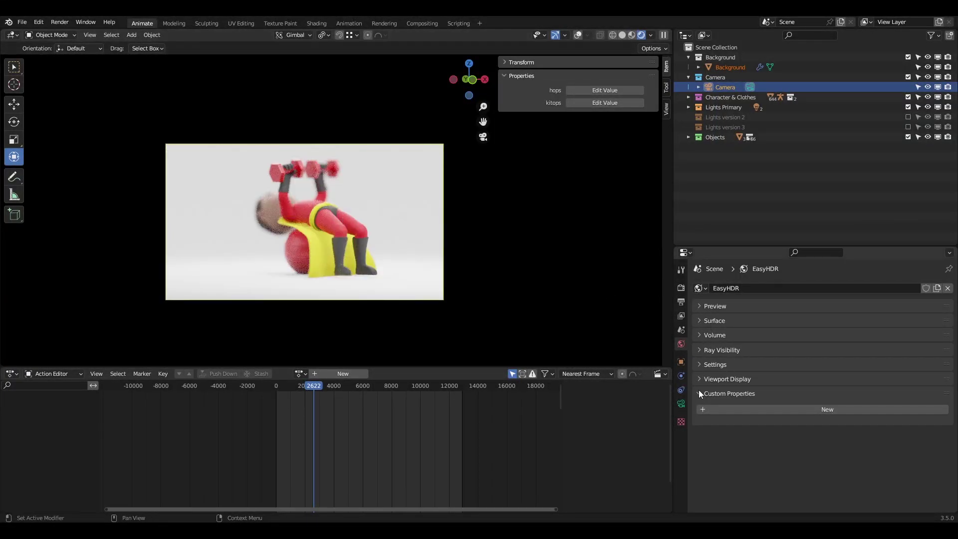
left_click(682, 403)
scroll(835, 455, "down", 5)
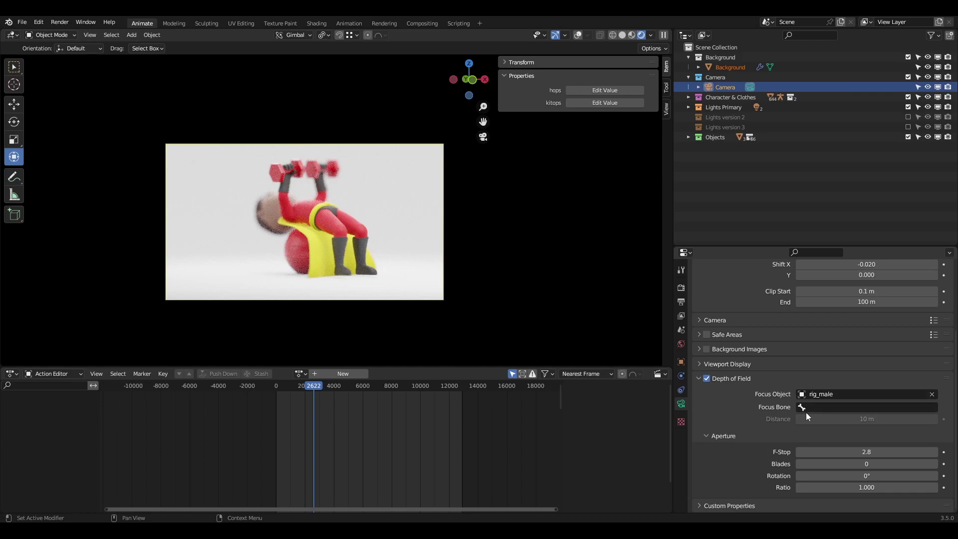
left_click(932, 396)
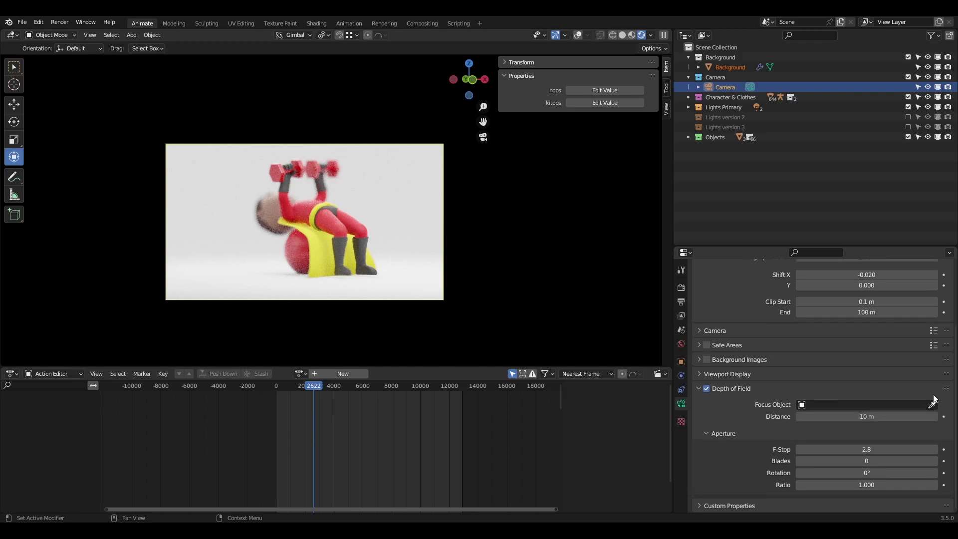
left_click(932, 408)
left_click(314, 229)
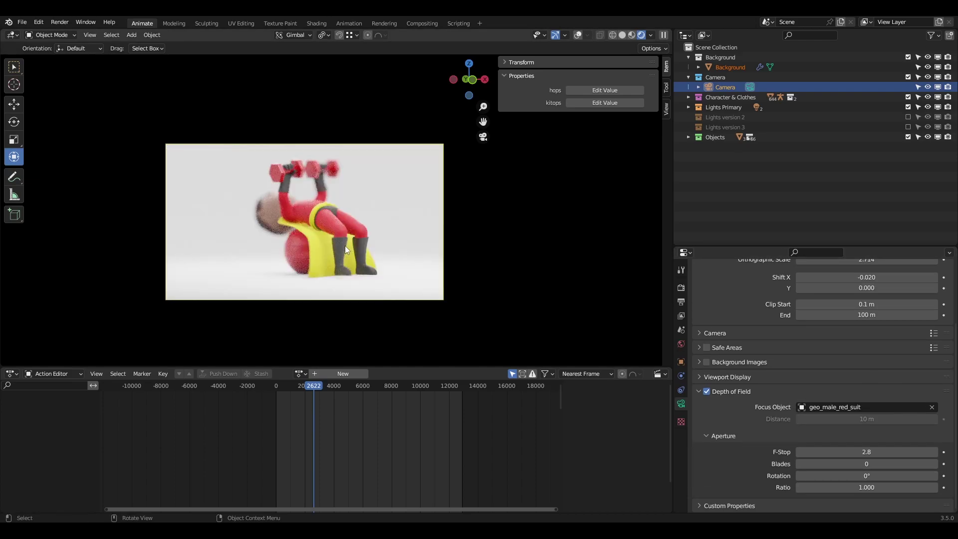
scroll(347, 259, "up", 4)
middle_click_drag(528, 347, 540, 325, "shift")
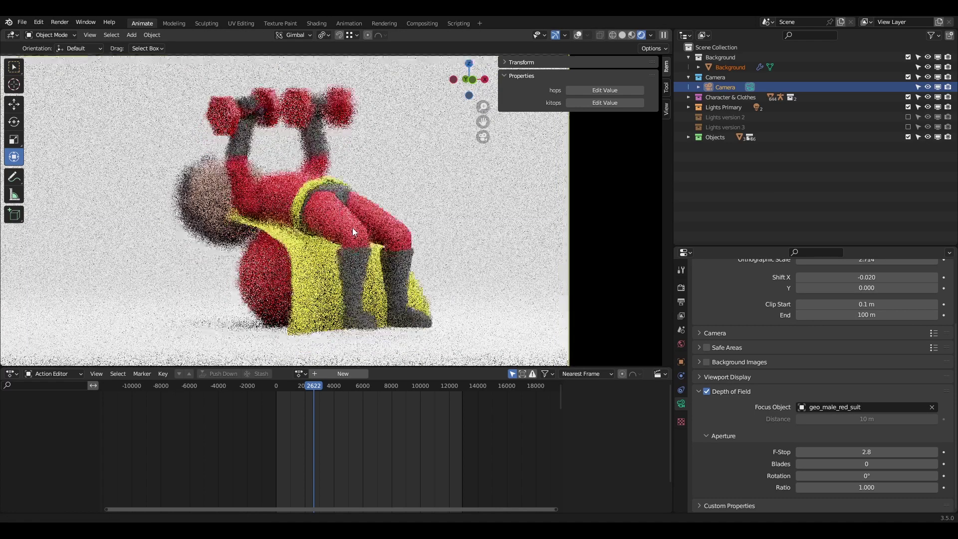
Add a cube mesh to the scene and scale it to about 0.5
middle_click_drag(344, 199, 384, 212)
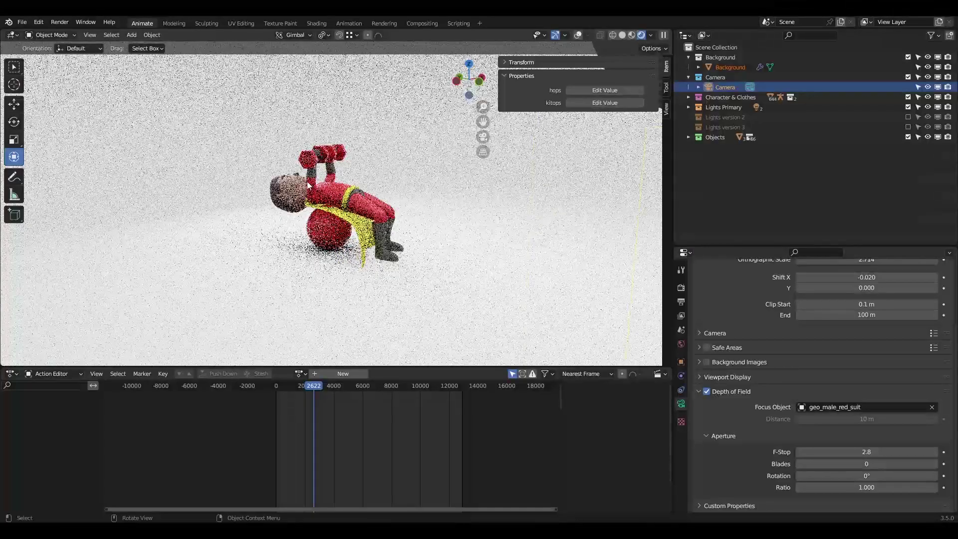
left_click(135, 34)
mouse_move(145, 47)
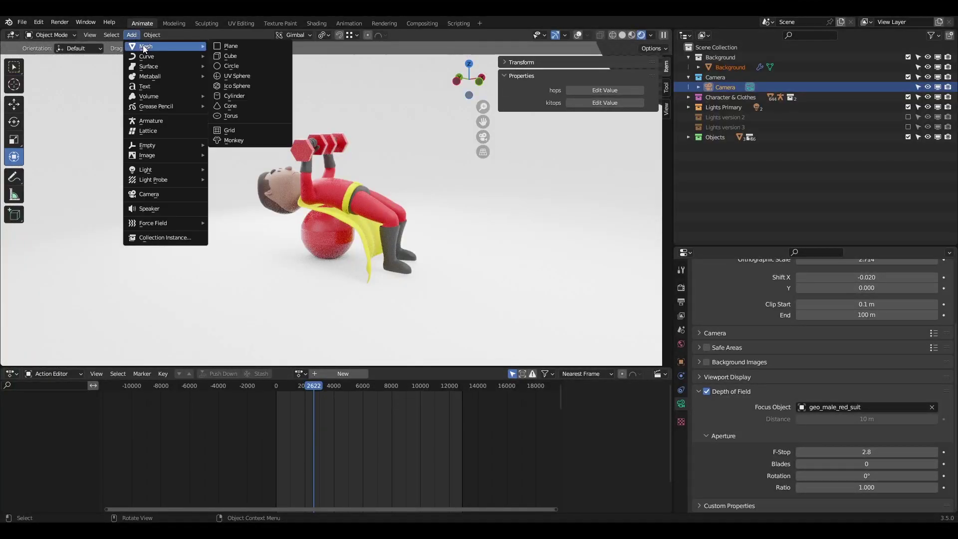
left_click(134, 34)
left_click(134, 35)
mouse_move(152, 47)
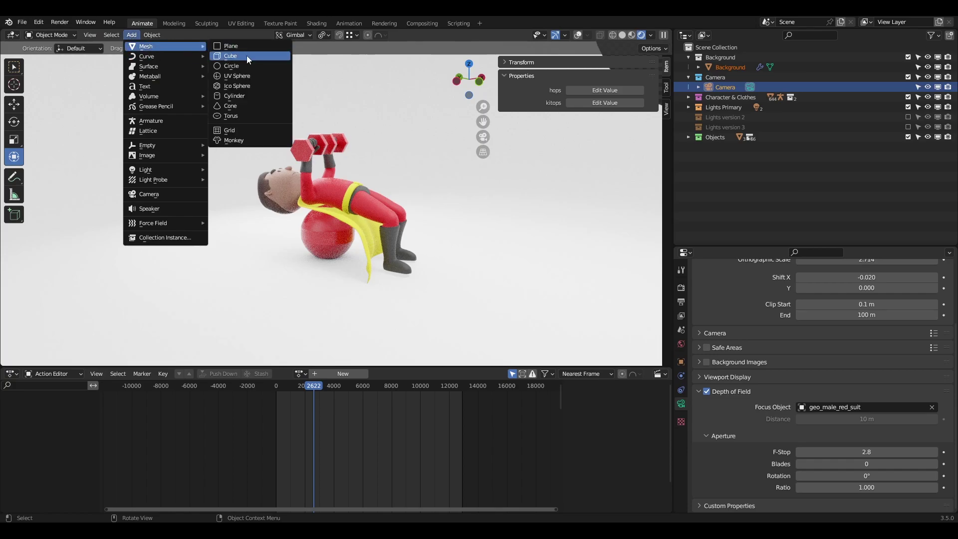
left_click(247, 55)
key("s")
left_click(421, 110)
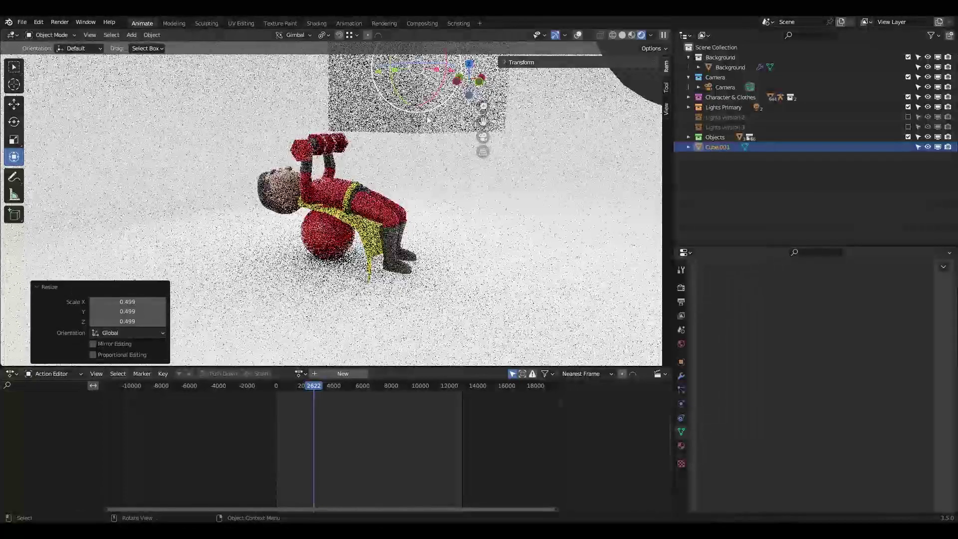
Scale the cube down further and move it beside the character's head
scroll(415, 135, "down", 3)
key("g")
left_click(355, 189)
key("s")
left_click(337, 182)
key("g")
left_click(314, 196)
middle_click_drag(314, 197, 247, 228)
key("g")
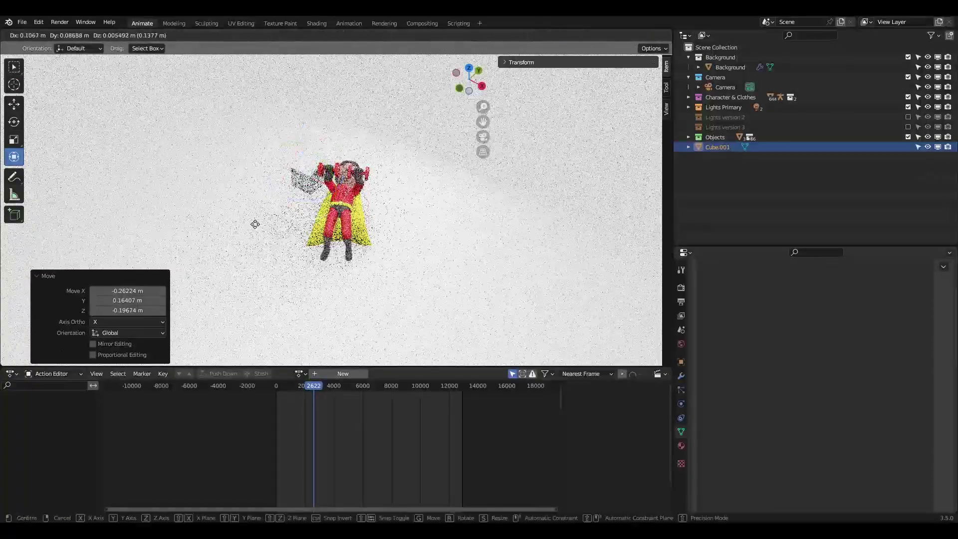
left_click(303, 191)
Disable the cube in renders, and toggle its viewport display off and on to check the scene without it
left_click(938, 146)
mouse_move(574, 160)
middle_mouse_down()
mouse_move(508, 167)
mouse_move(581, 149)
middle_mouse_up()
left_click(939, 147)
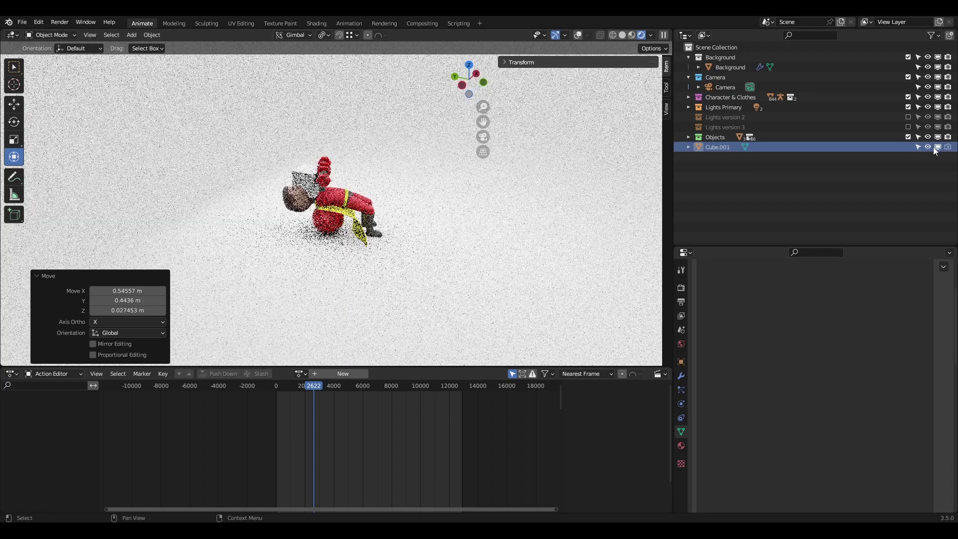
Fine-tune the cube's position, finally by about 0.08 m along X and Y, and disable it in viewports
left_click(306, 180)
key("g")
left_click(295, 191)
middle_click_drag(295, 191, 379, 175)
key("g")
left_click(394, 192)
key("g")
left_click(458, 197)
left_click(938, 147)
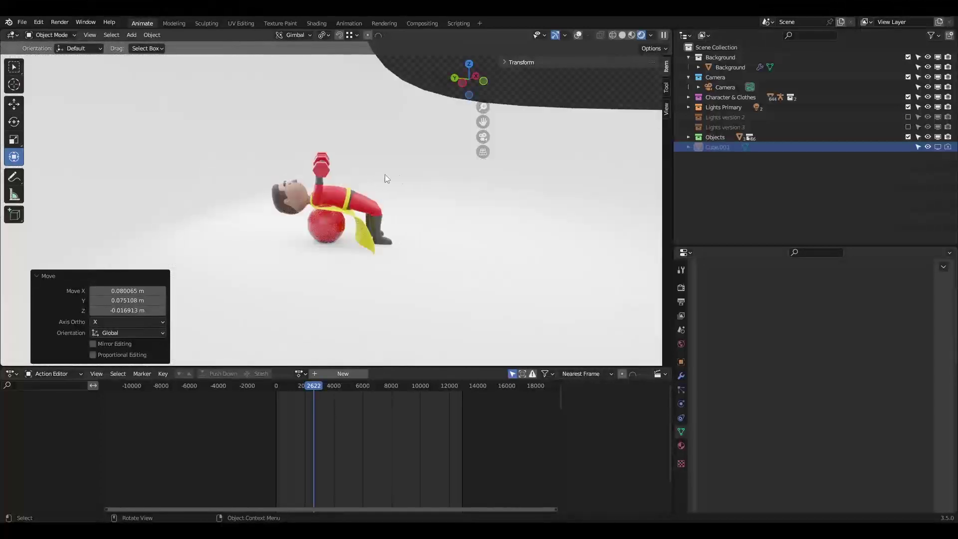
Rename the cube to "Focus Area" and look through the camera
double_click(716, 148)
type("Focus Area")
key("Return")
key("KP_0")
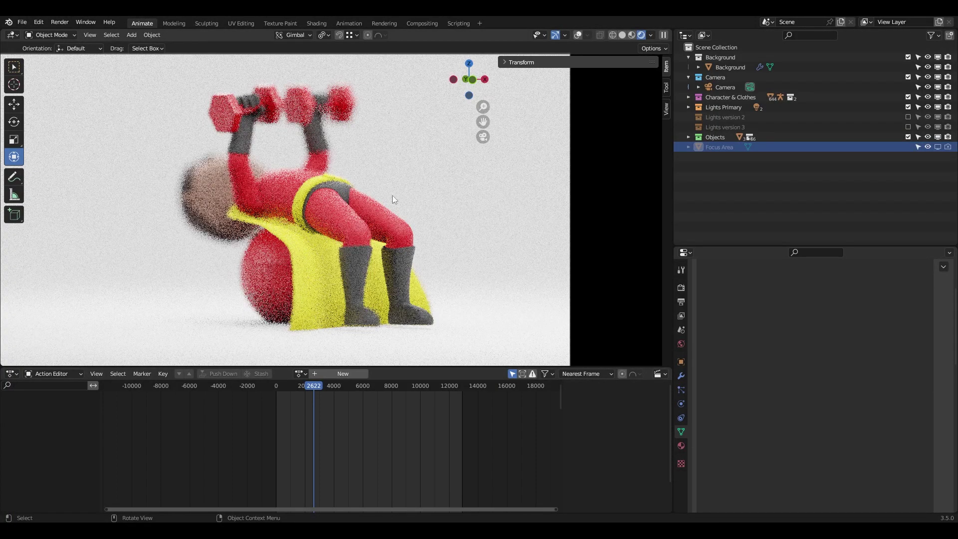
Set the camera's depth of field focus object to Focus Area and inspect the blur around the character's head
left_click(197, 100)
left_click(861, 407)
type("focus")
key("Return")
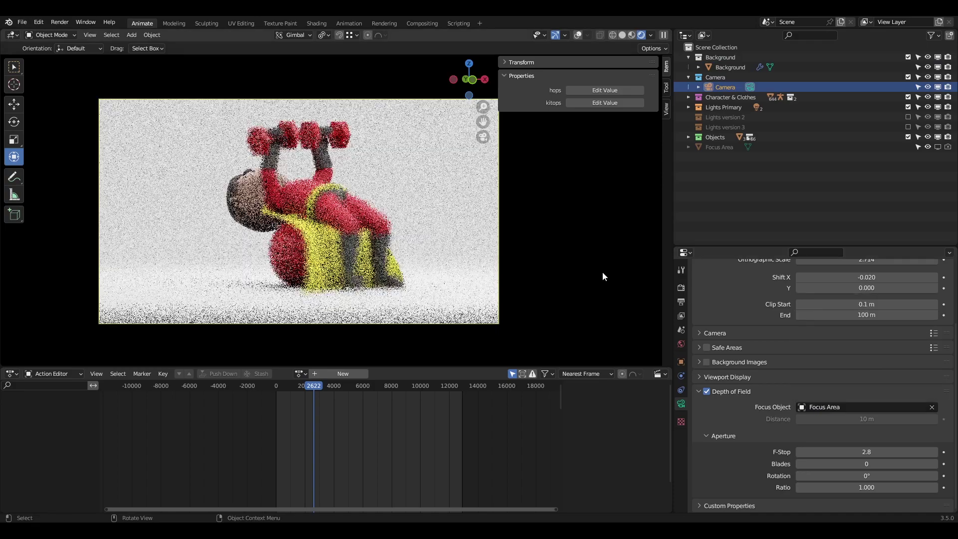
scroll(259, 197, "up", 6)
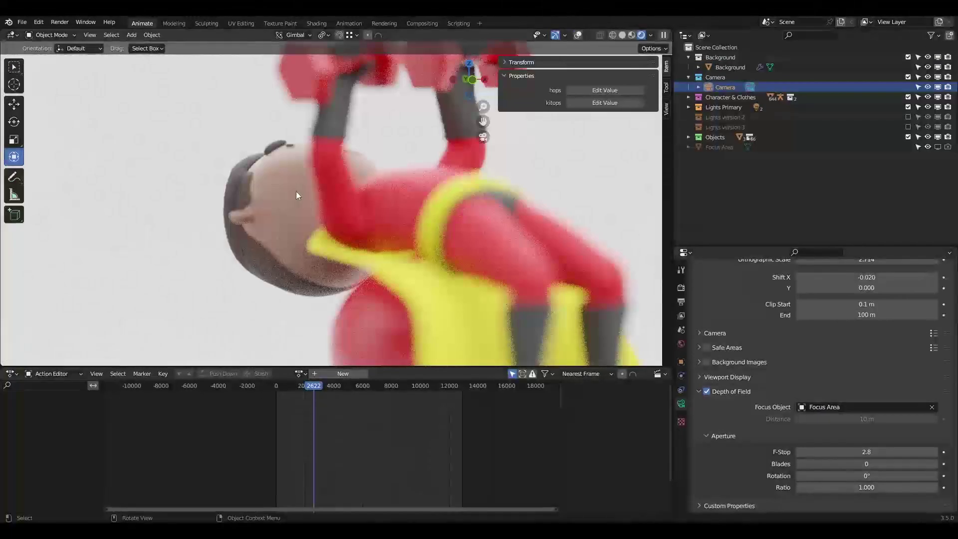
Show the Focus Area cube in viewports, scale it up and move it about 0.38 m along X and -0.08 m along Y
left_click(717, 150)
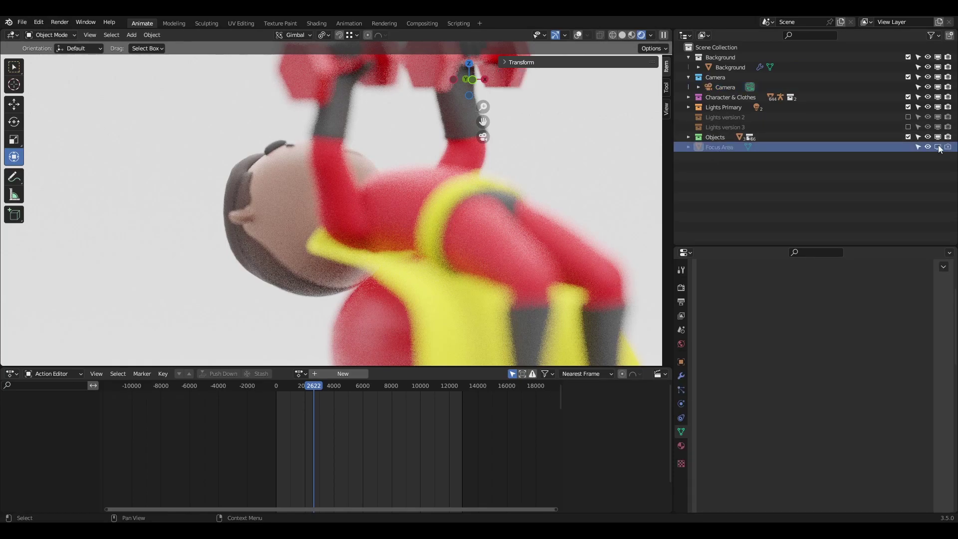
scroll(436, 188, "down", 6)
key("s")
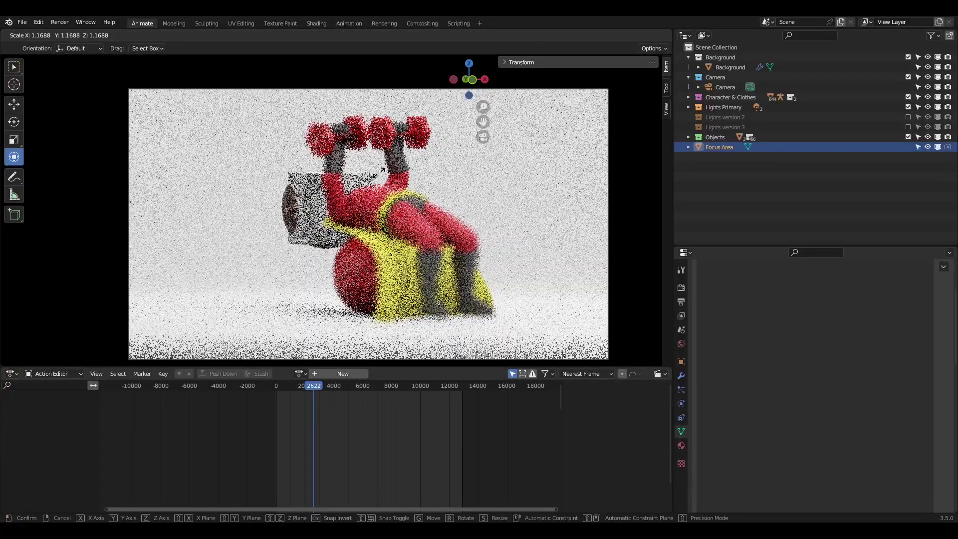
left_click(484, 129)
key("g")
left_click(567, 135)
Move the Focus Area cube about -0.40 m along Y, return to the camera view and disable the cube in viewports
middle_click_drag(394, 200, 506, 216)
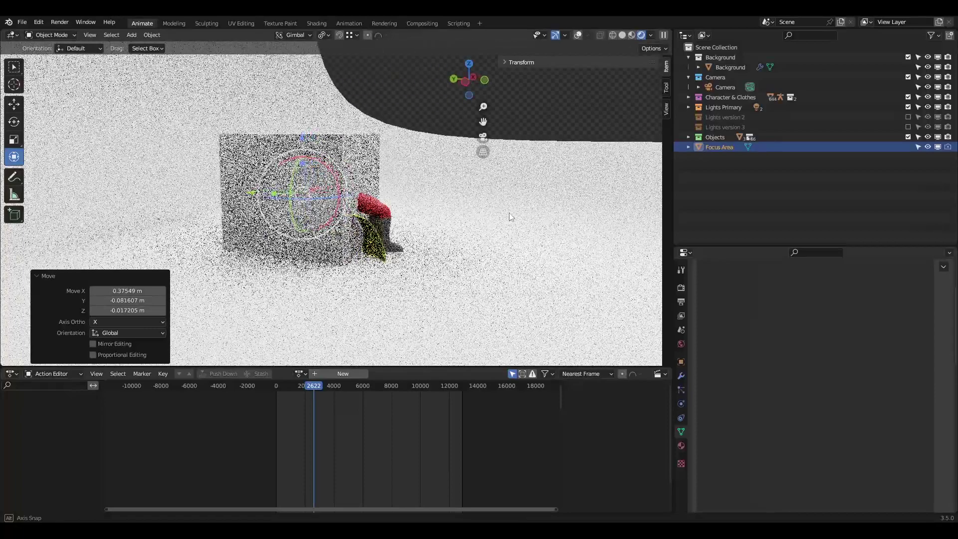
key("g")
left_click(563, 211)
key("KP_0")
left_click(938, 147)
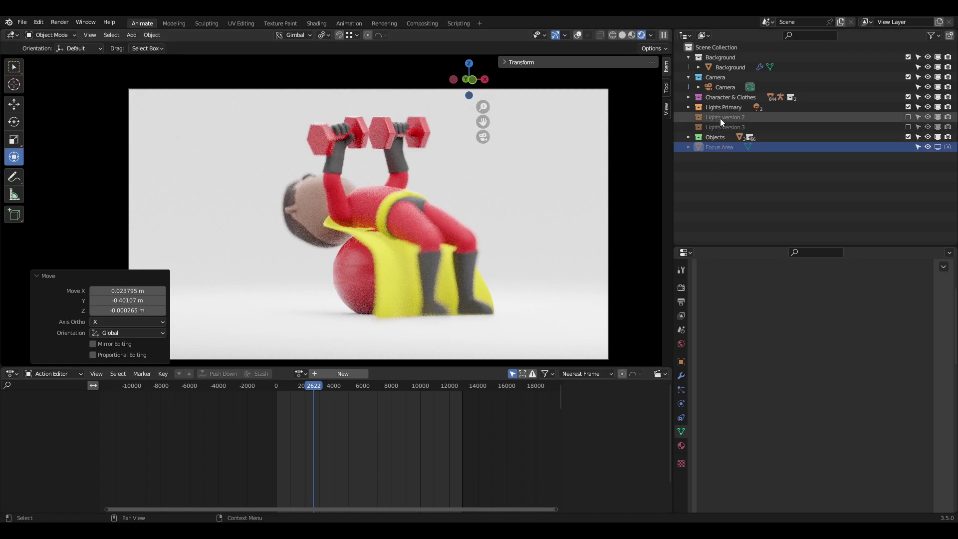
Change the camera's lens type from Orthographic to Perspective
left_click(725, 87)
scroll(744, 384, "up", 4)
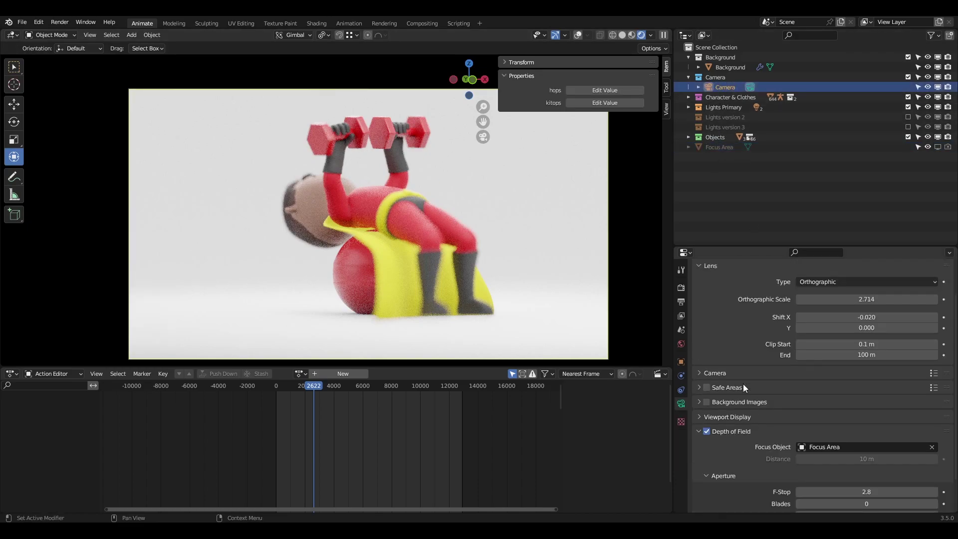
left_click(846, 322)
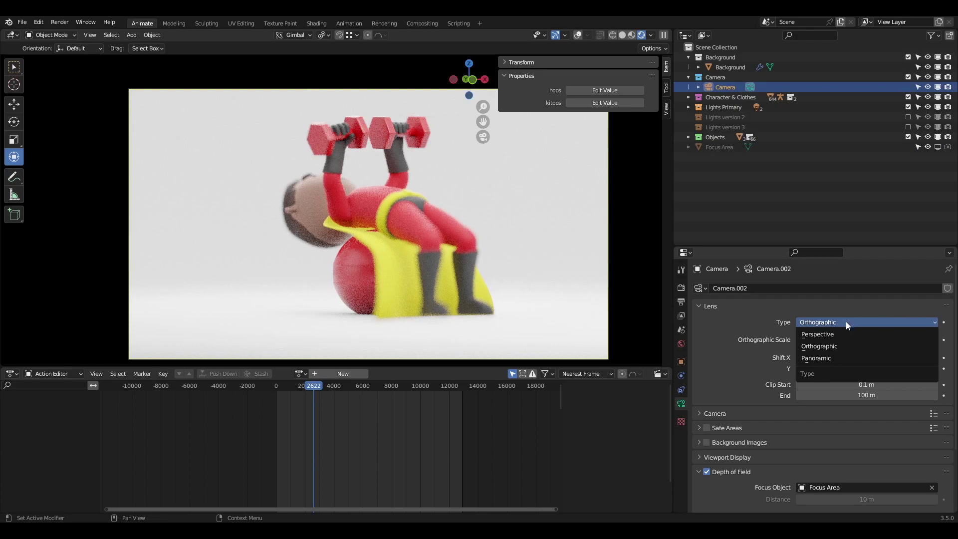
left_click(821, 335)
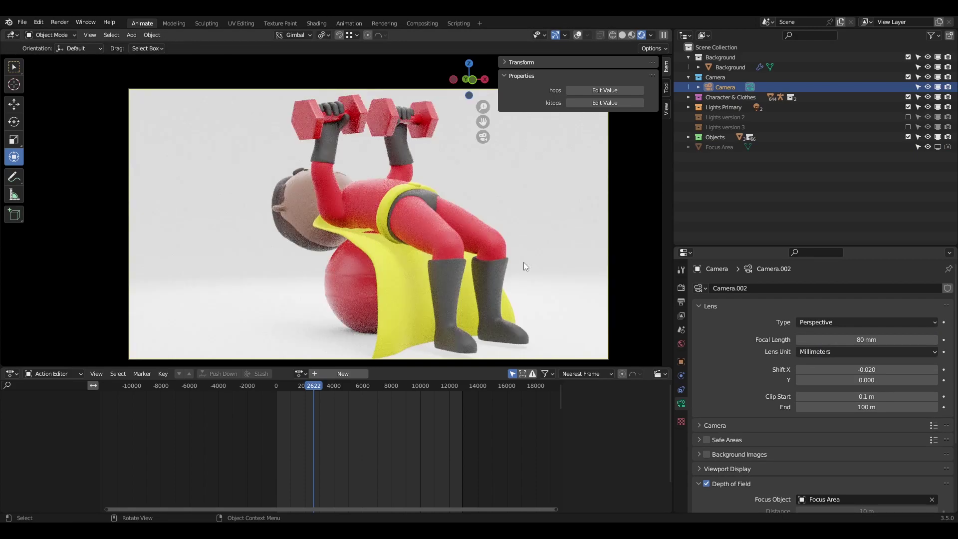
scroll(504, 255, "down", 2)
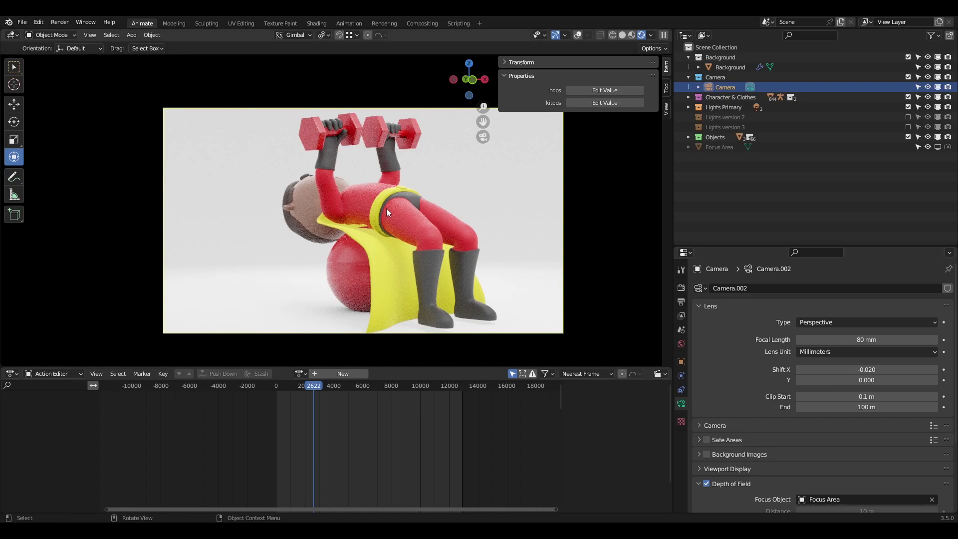
Leave the camera view, turn on the viewport overlays, and put the character rig into Pose Mode
key("KP_0")
left_click(579, 35)
middle_click_drag(430, 169, 360, 209)
left_click(250, 235)
left_click(75, 34)
left_click(74, 34)
left_click(52, 35)
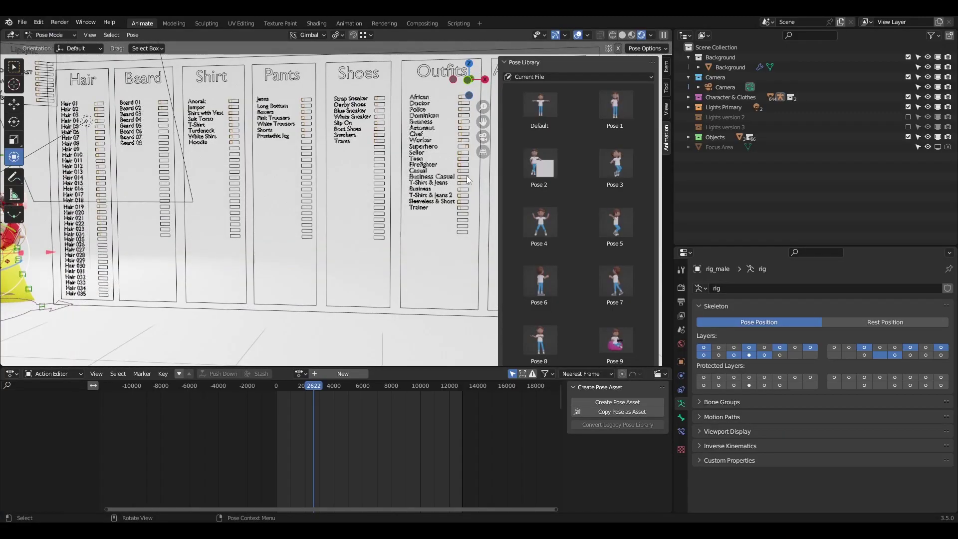
Return to Object Mode, select the character's body mesh and display its modifiers
middle_click_drag(195, 159, 309, 159, "shift")
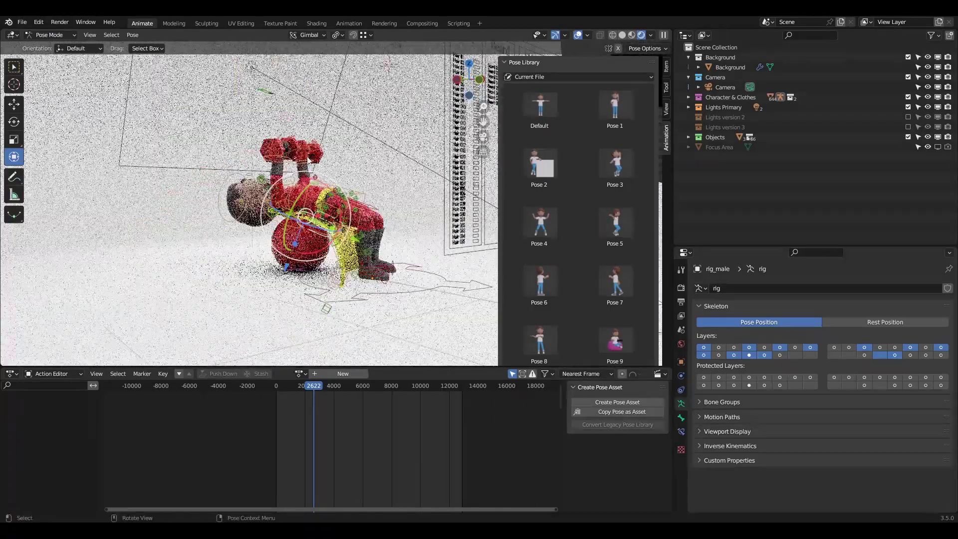
scroll(309, 159, "up", 4)
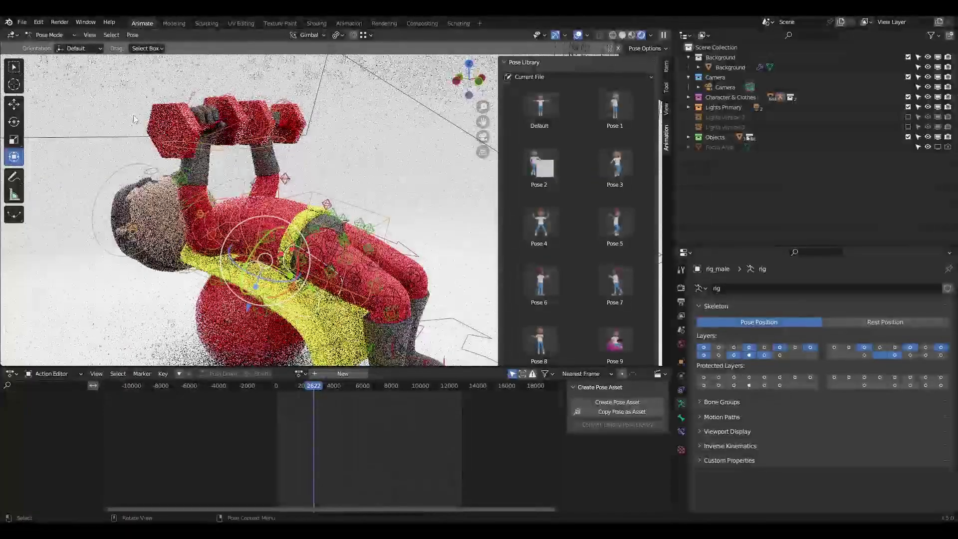
left_click(49, 35)
left_click(46, 44)
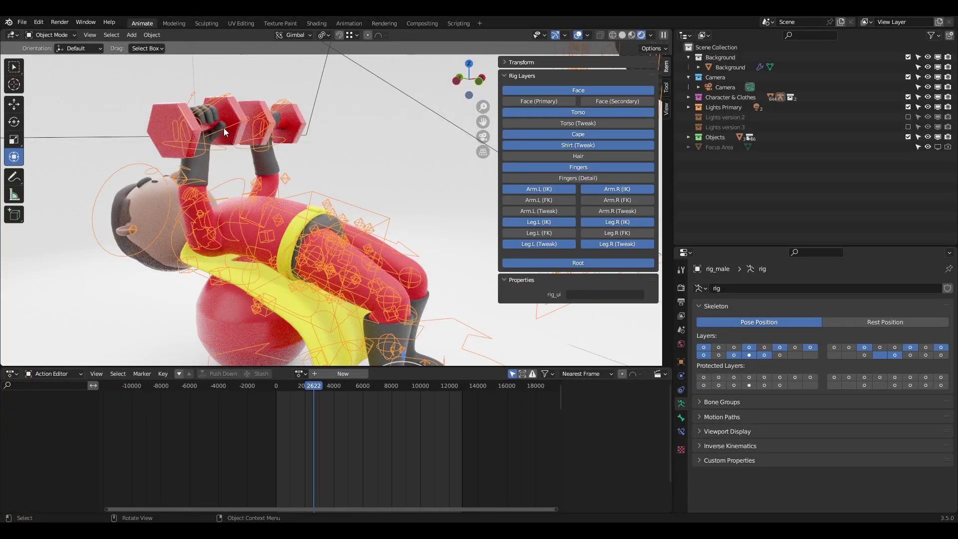
left_click(158, 206)
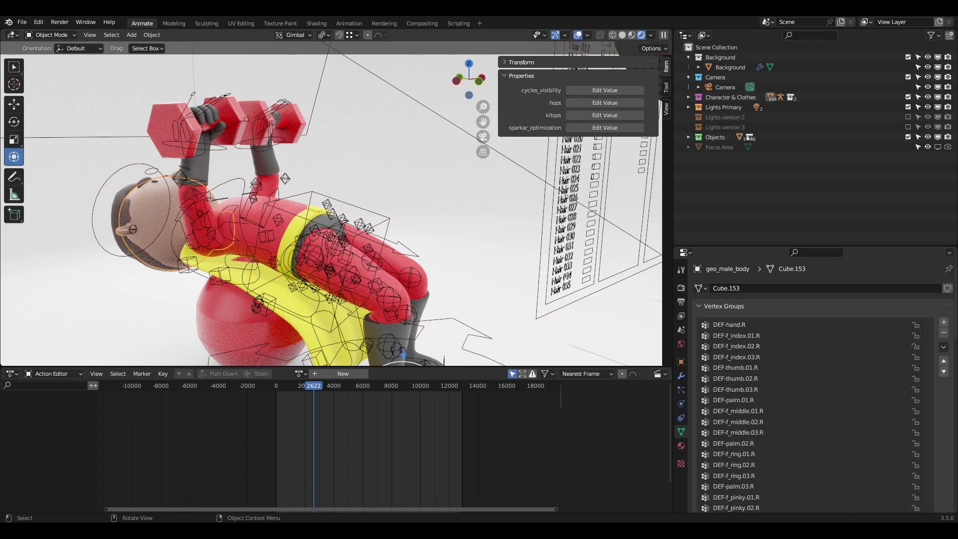
left_click(682, 377)
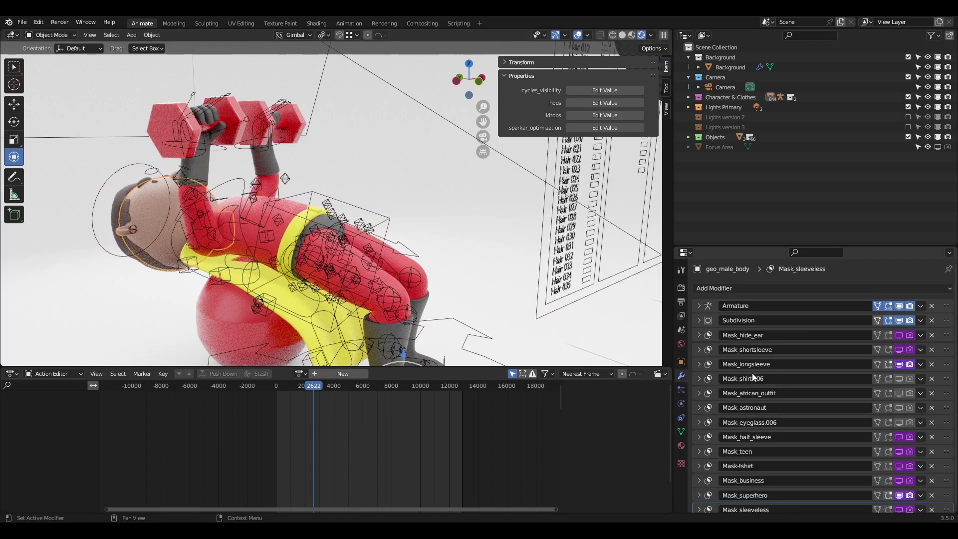
Disable the Mask_longsleeve and Mask_superhero modifiers on the body and inspect how the skin meets the outfit around the arms
middle_click_drag(277, 208, 368, 150)
scroll(239, 220, "up", 3)
middle_click_drag(240, 219, 358, 219, "shift")
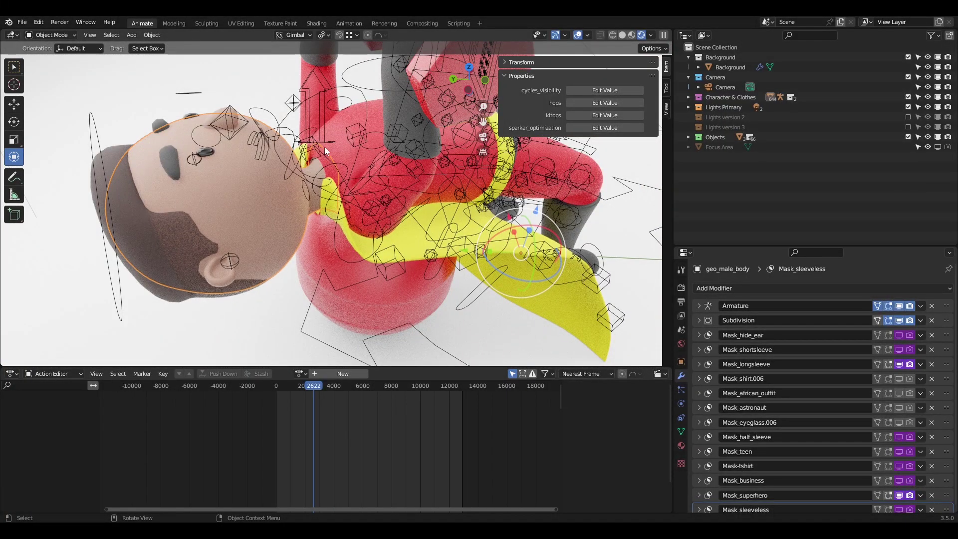
scroll(858, 397, "down", 1)
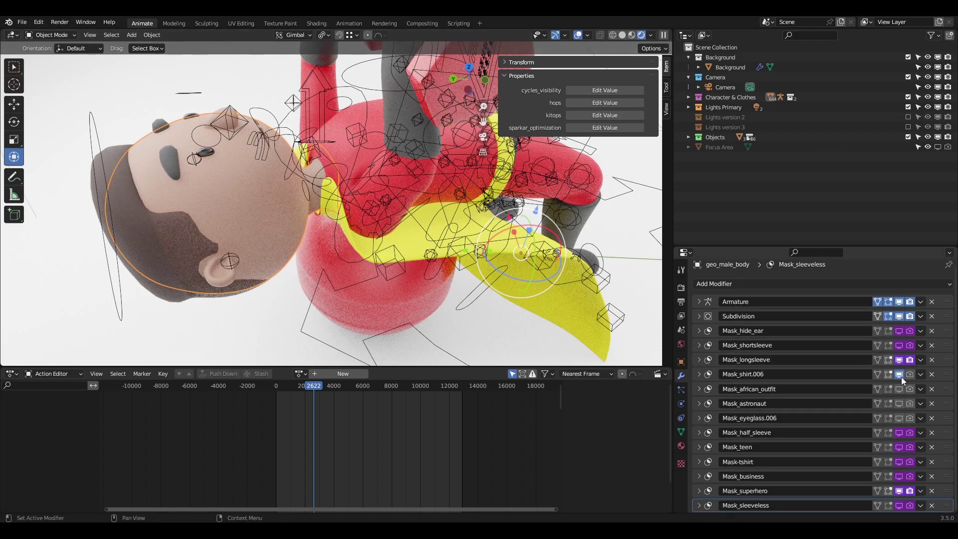
left_click(899, 360)
right_click(900, 361)
left_click(899, 361)
left_click(900, 492)
left_click(909, 491)
middle_click_drag(470, 209, 414, 220)
scroll(337, 214, "up", 2)
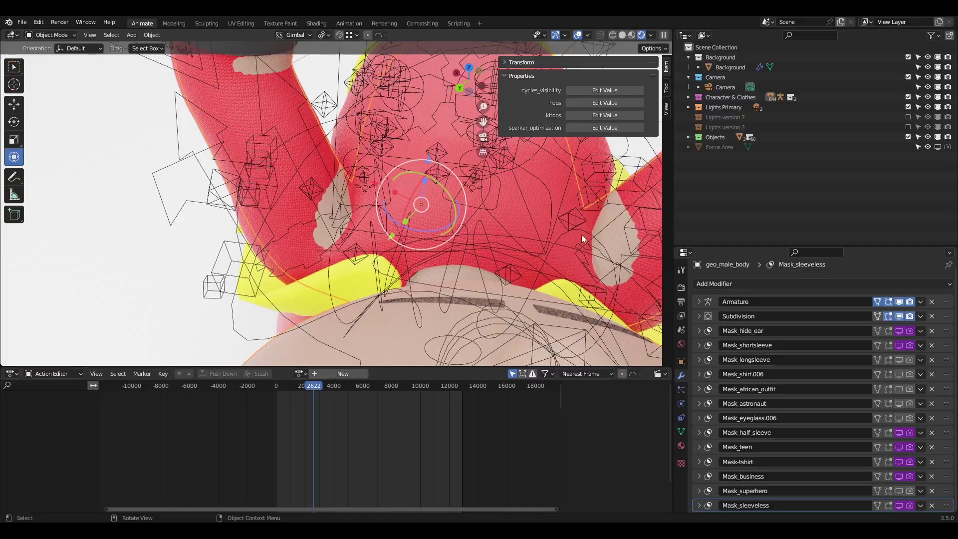
scroll(458, 238, "down", 3)
middle_click_drag(457, 238, 405, 245, "shift")
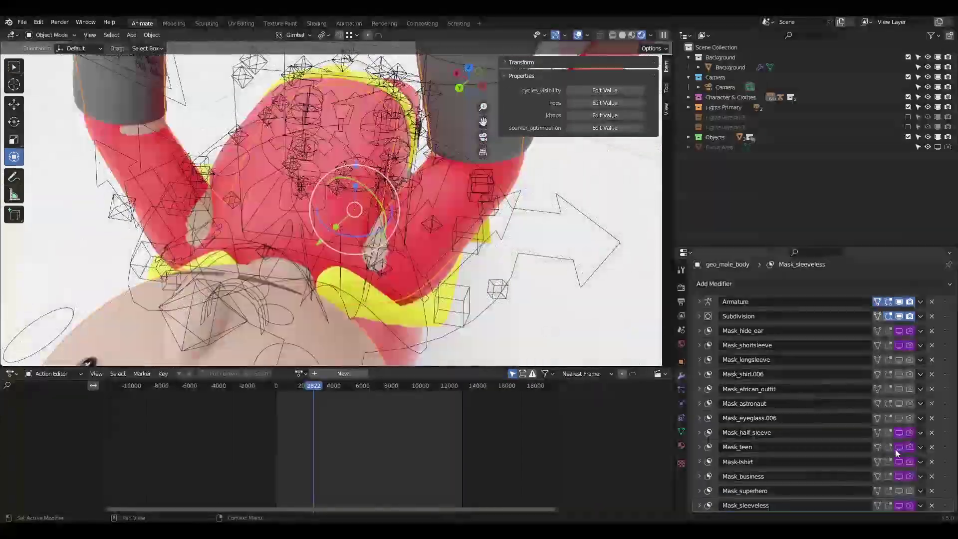
Re-enable the body's mask modifiers, inspect the torso and arms, and undo the mask display changes
left_click(899, 491)
left_click(910, 492)
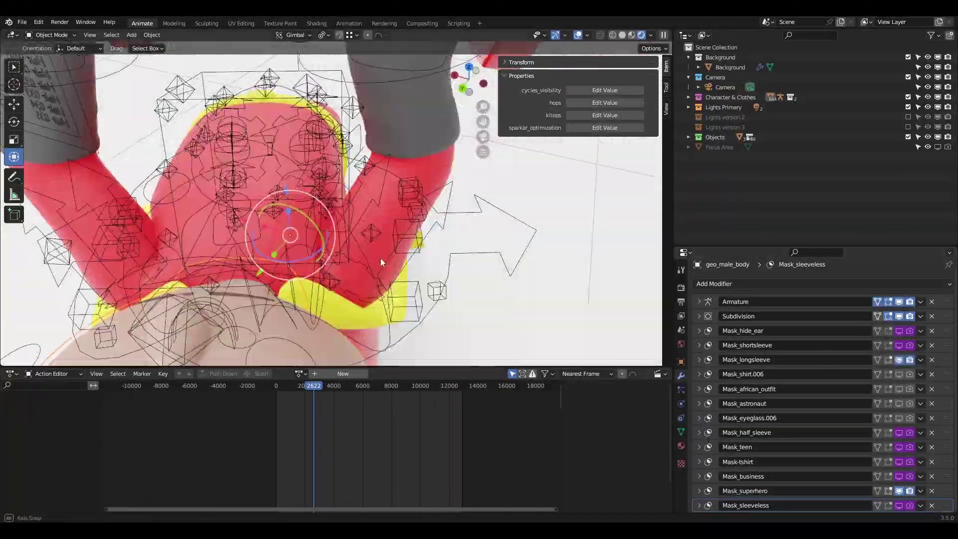
scroll(380, 259, "down", 2)
middle_click_drag(380, 258, 476, 269)
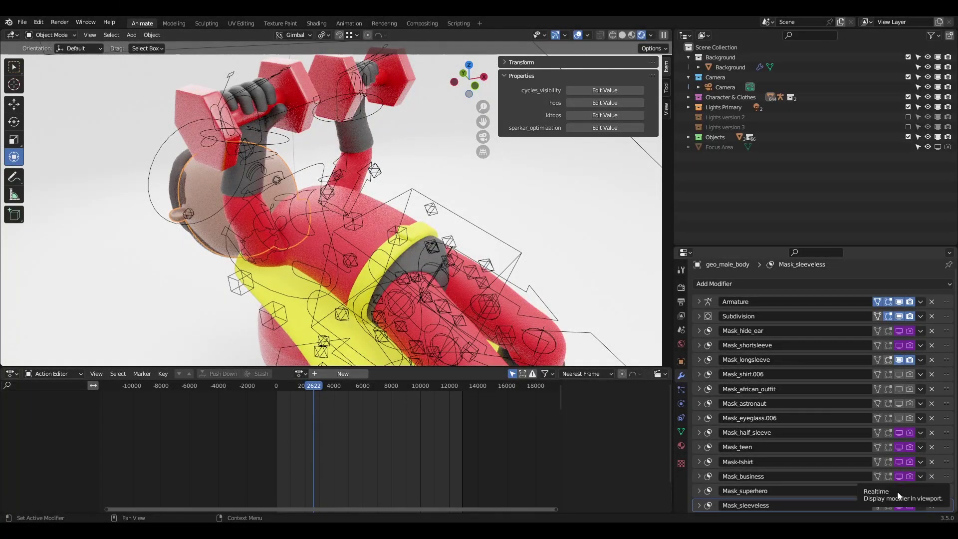
key("ctrl+z")
key("ctrl+z")
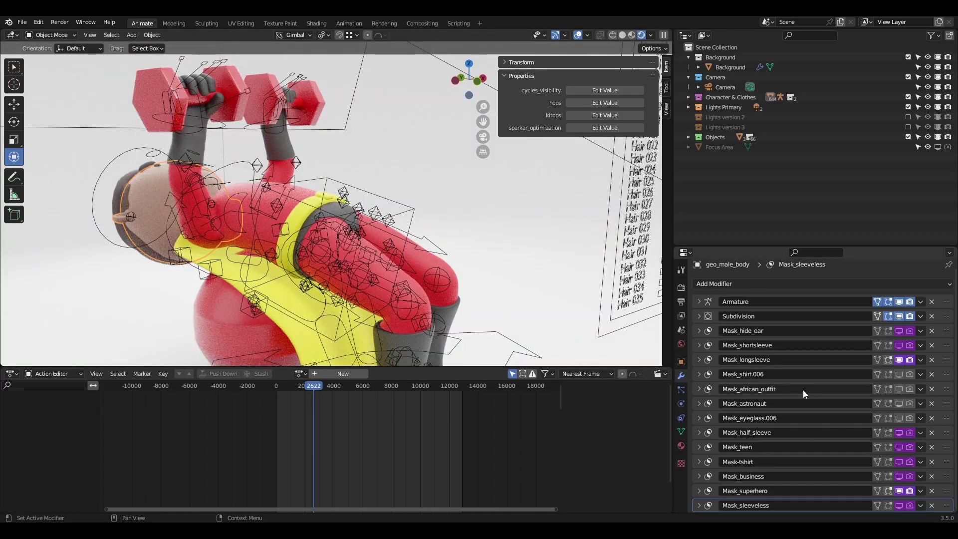
Select the area light above the character and show its light settings
scroll(490, 319, "down", 3)
middle_click_drag(490, 322, 335, 156)
left_click(333, 155)
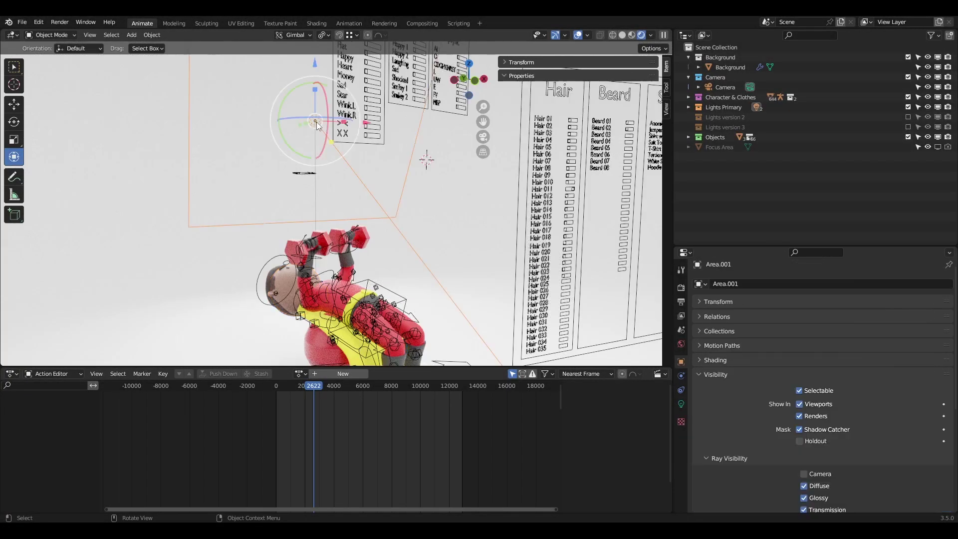
left_click(682, 404)
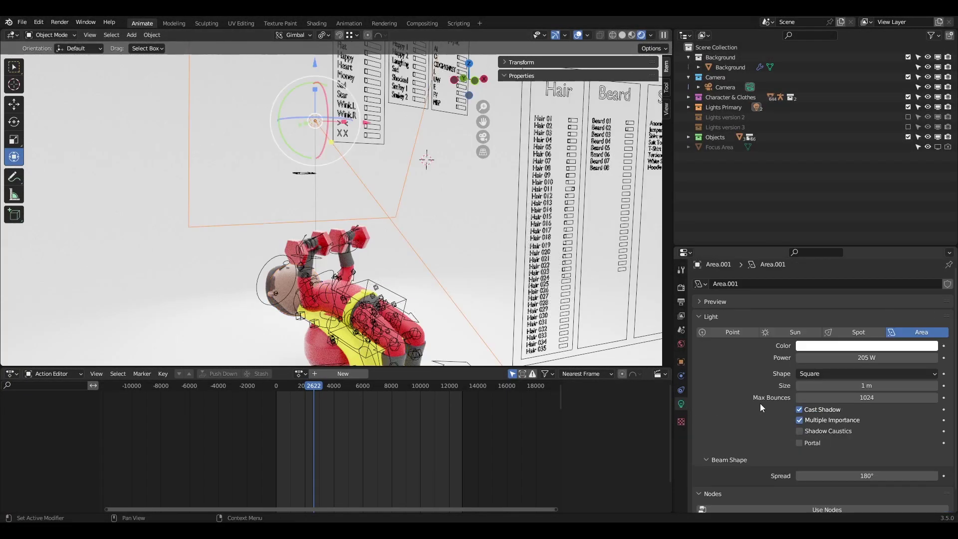
middle_click_drag(370, 229, 423, 226)
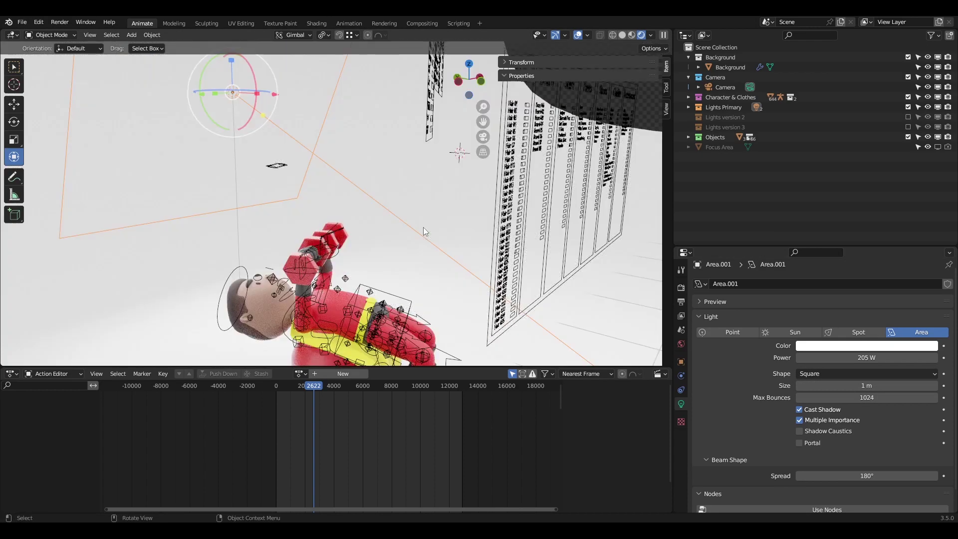
Change the area light's color to a light blue with hue about 0.593 and saturation about 0.938
left_click(833, 346)
mouse_move(883, 241)
left_mouse_down()
mouse_move(893, 213)
mouse_move(875, 232)
left_mouse_up()
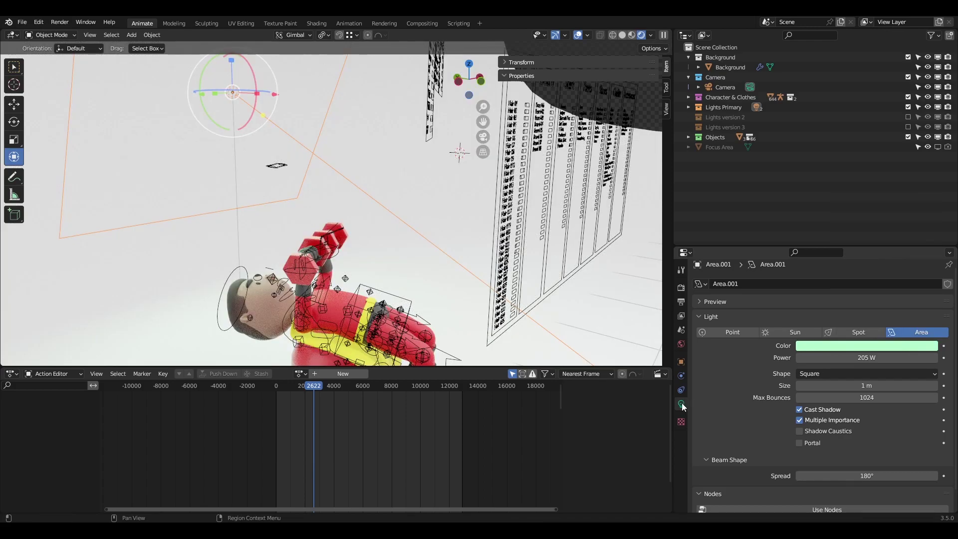
middle_click_drag(373, 300, 457, 259, "shift")
left_click(866, 345)
left_click_drag(889, 240, 895, 214)
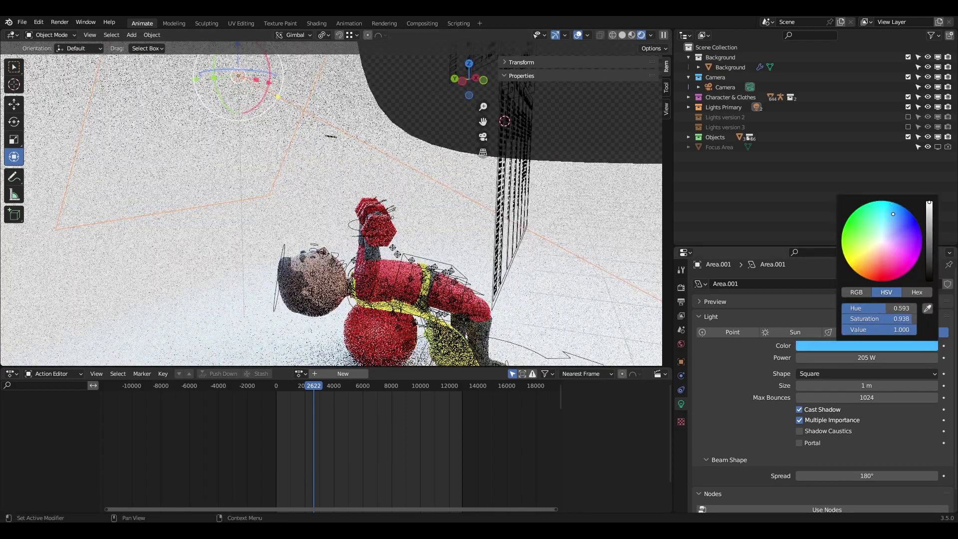
Set the area light's power to 1000 W
left_click_drag(841, 358, 872, 358)
left_click(839, 358)
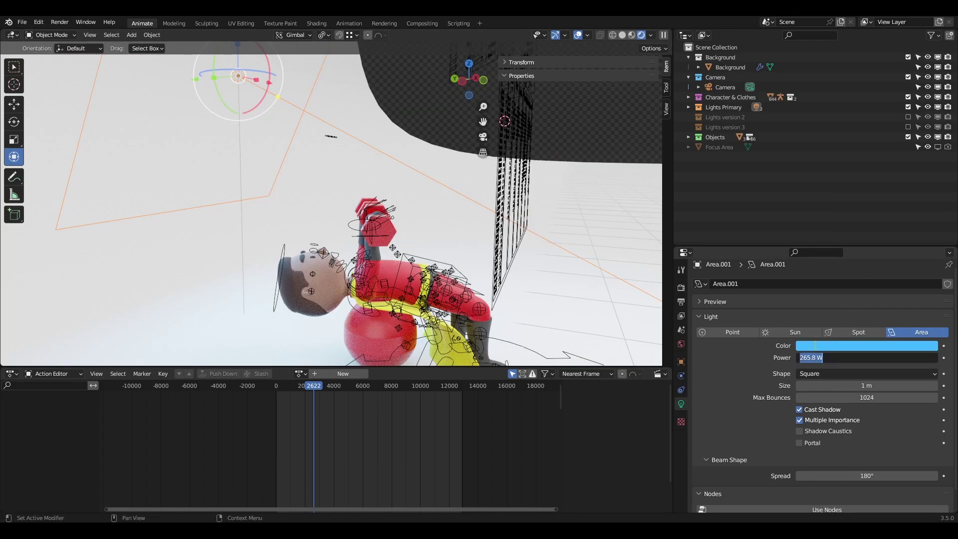
type("1000")
key("Return")
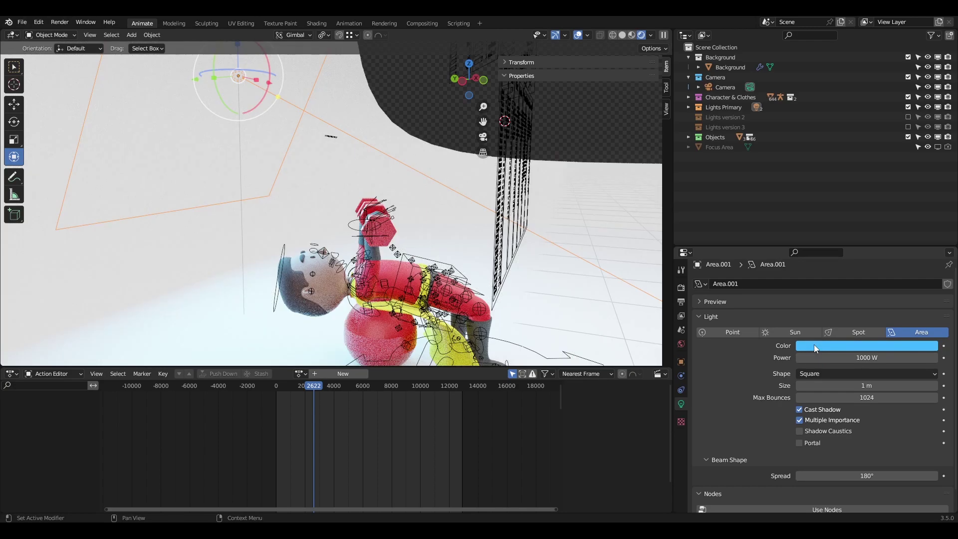
Move the area light about 0.26 m along Y and 0.31 m up along Z, and return to the camera view
middle_click_drag(382, 226, 397, 238)
key("g")
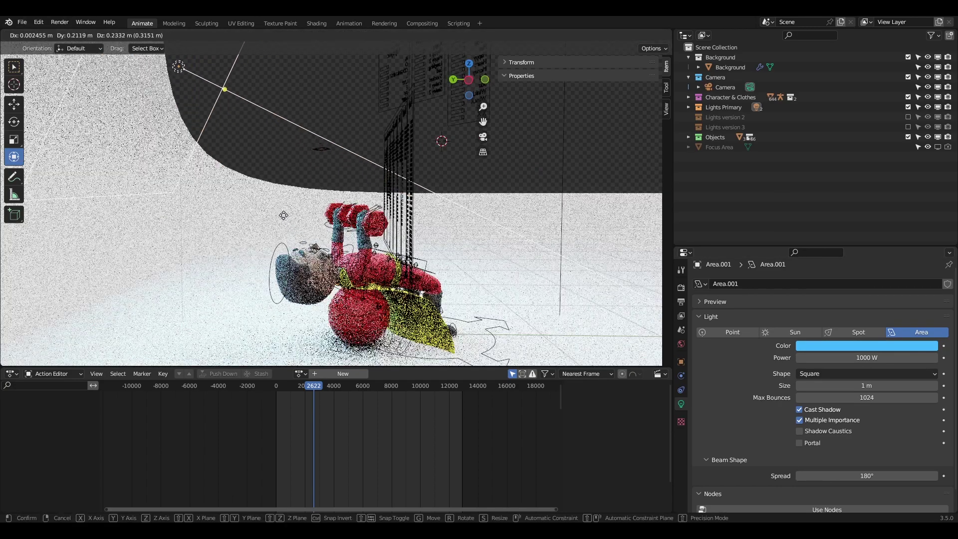
left_click(281, 211)
key("KP_0")
Move the area light about -0.06 m along X and 0.22 m up along Z, and check the lighting through the camera
middle_click_drag(320, 238, 354, 220, "shift")
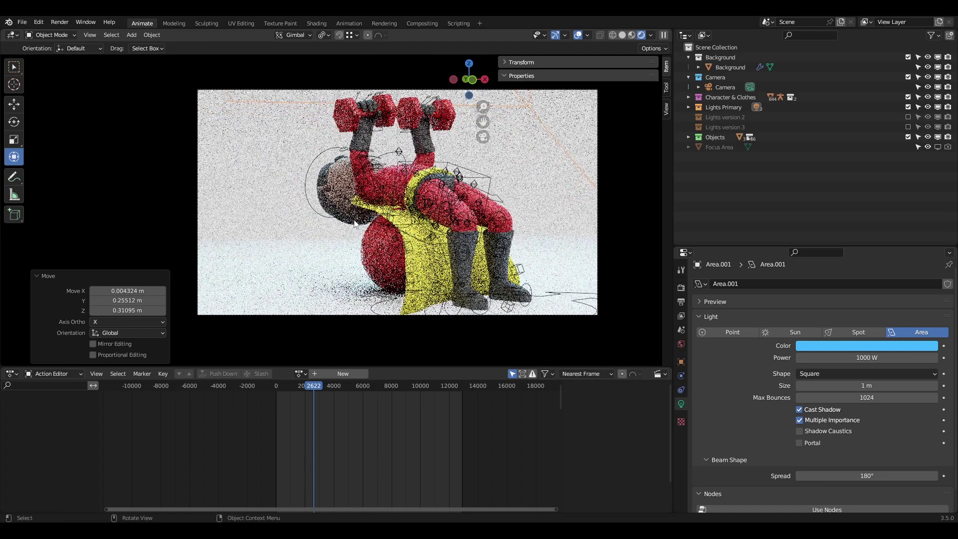
scroll(343, 233, "up", 2)
key("g")
left_click(343, 134)
key("KP_0")
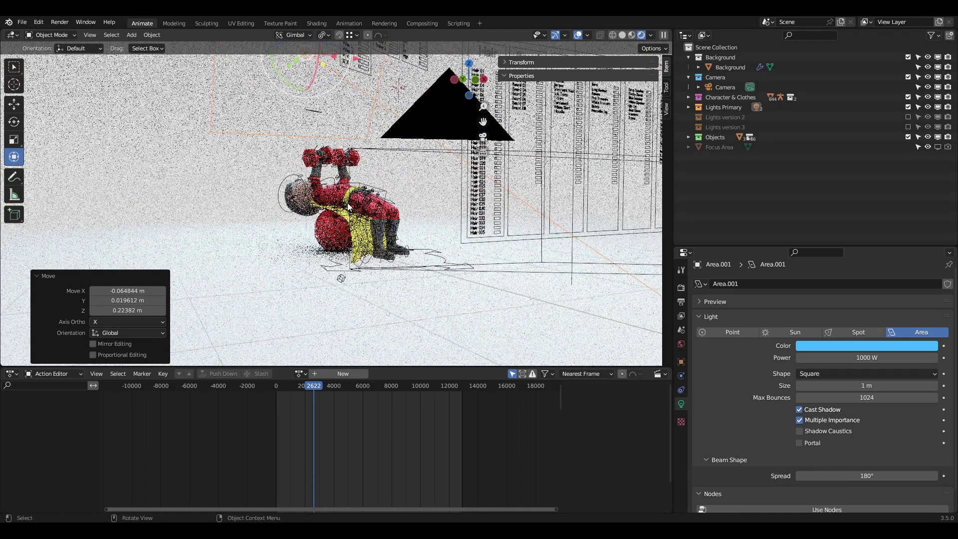
key("KP_0")
Darken the Backdrop material's diffuse color on the Background object to near-black and return to the camera view
left_click(223, 148)
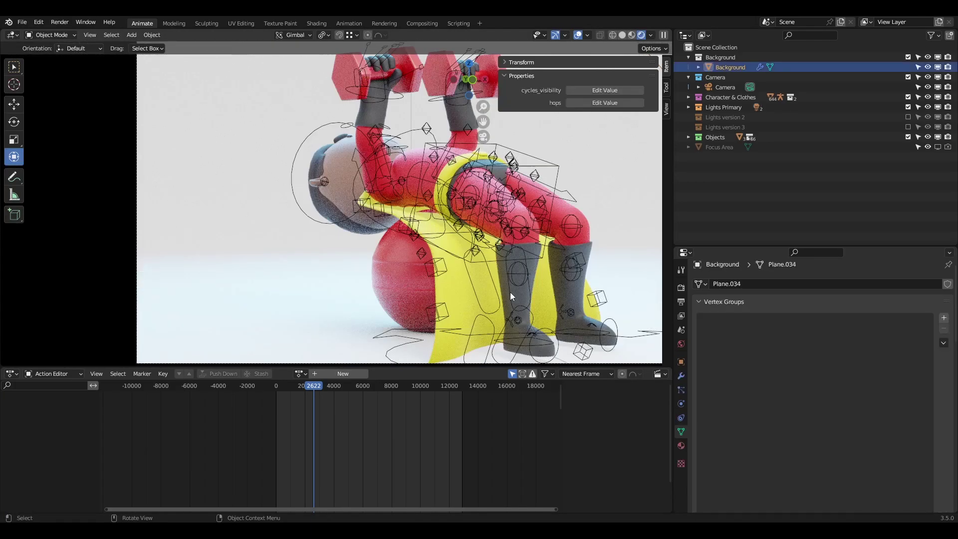
left_click(681, 445)
left_click(856, 393)
left_click_drag(930, 285, 929, 305)
middle_click_drag(403, 261, 408, 252)
key("KP_0")
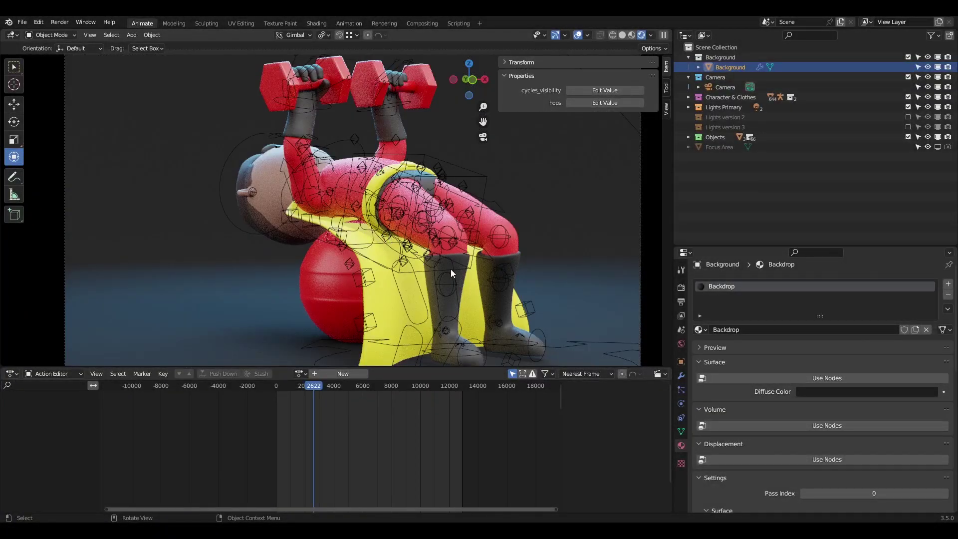
Put the character rig in Pose Mode and reposition both foot controls, lowering the second one about 0.019 m along Z
middle_click_drag(529, 274, 532, 242, "shift")
left_click(516, 314)
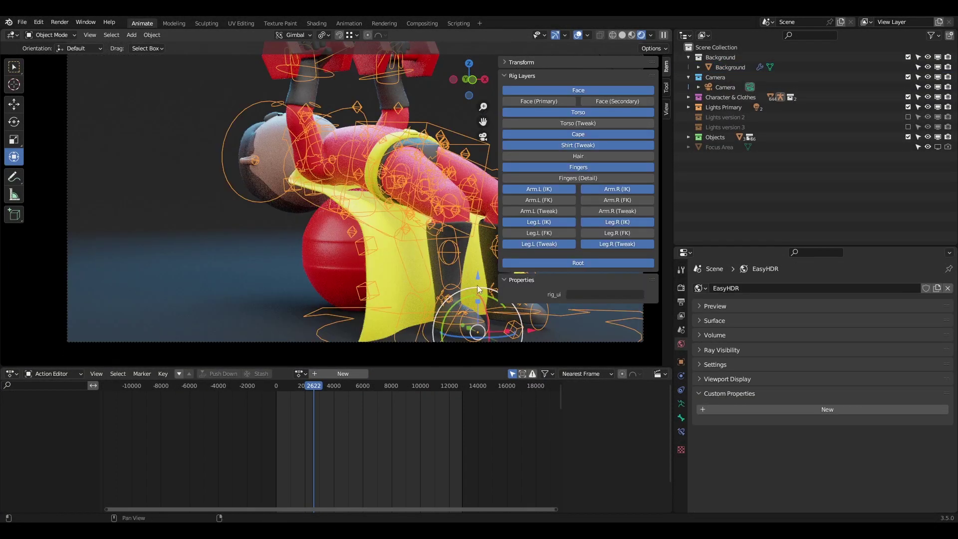
left_click(58, 38)
left_click(50, 65)
key("g")
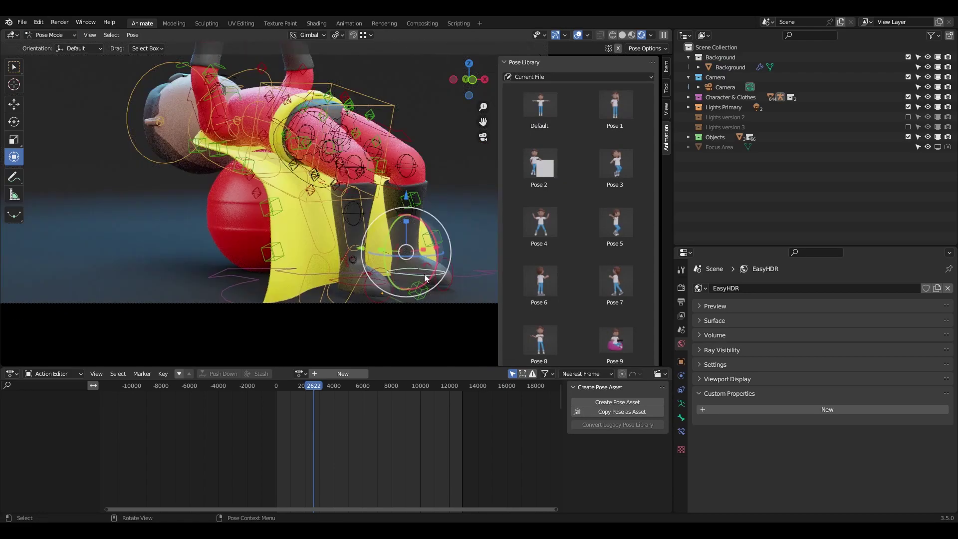
left_click(427, 282)
left_click(368, 282)
key("g")
left_click(369, 292)
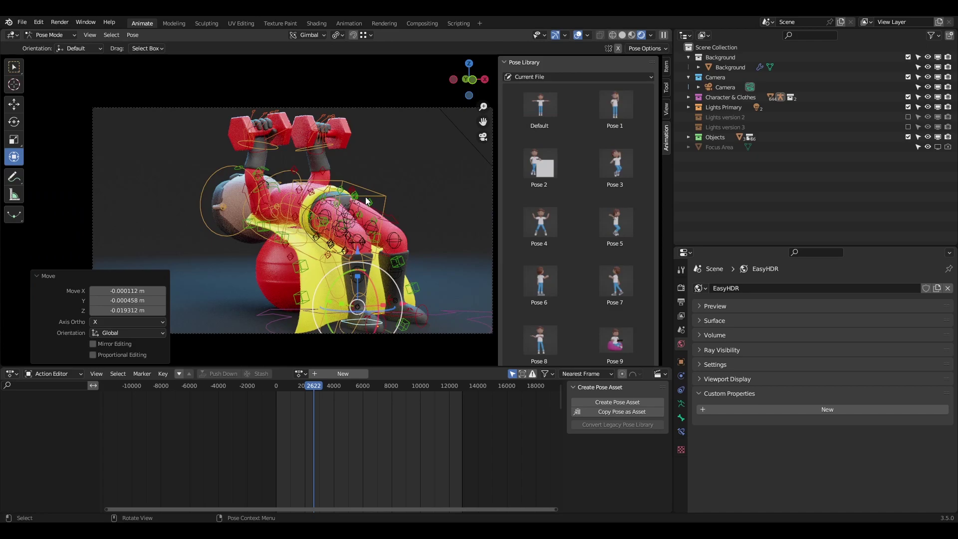
Search the existing actions for "combin" and assign the Combinations action to the rig
middle_click_drag(366, 200, 322, 229)
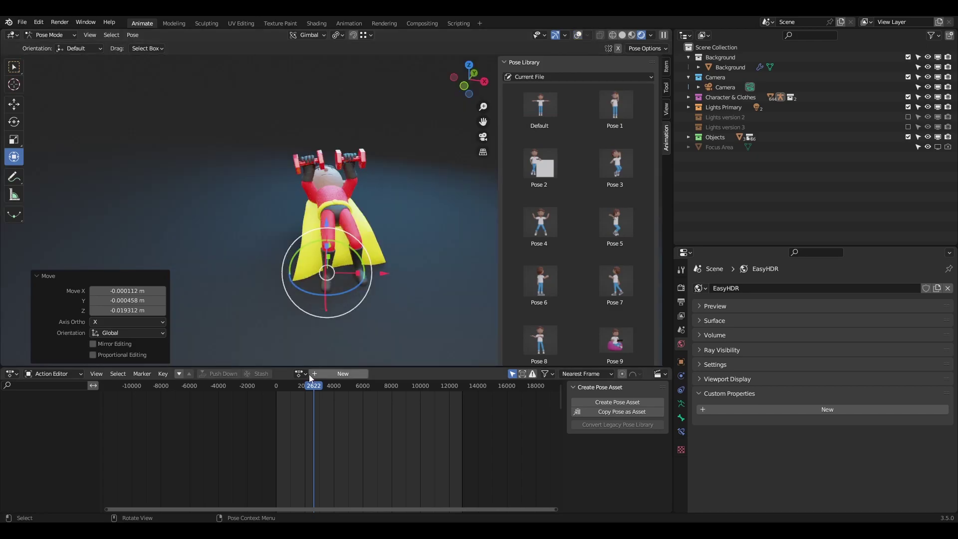
middle_click_drag(329, 196, 372, 194)
left_click(10, 374)
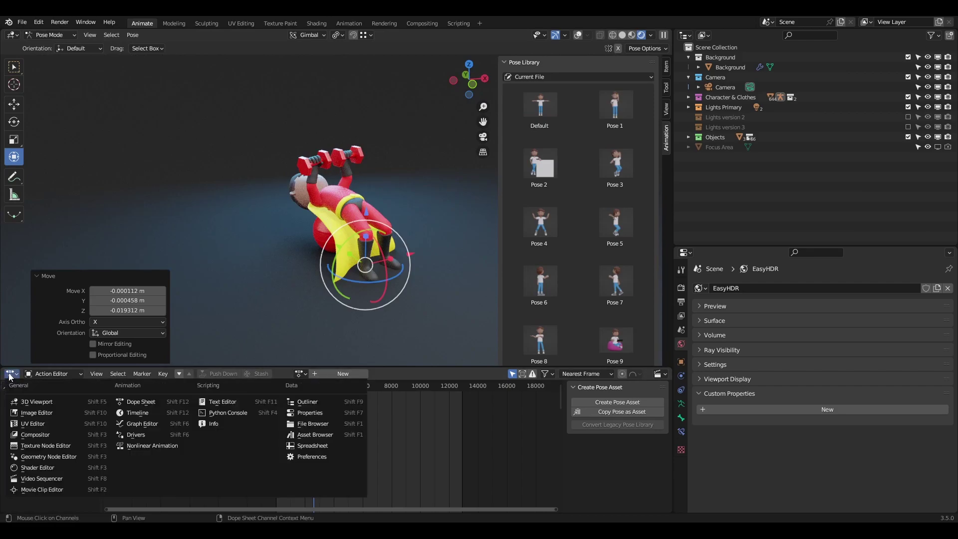
left_click(299, 374)
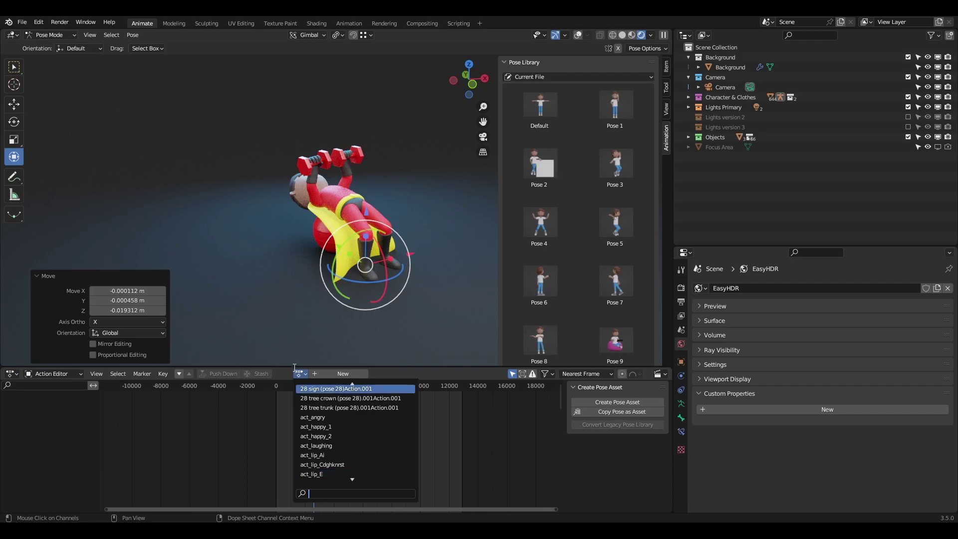
type("combin")
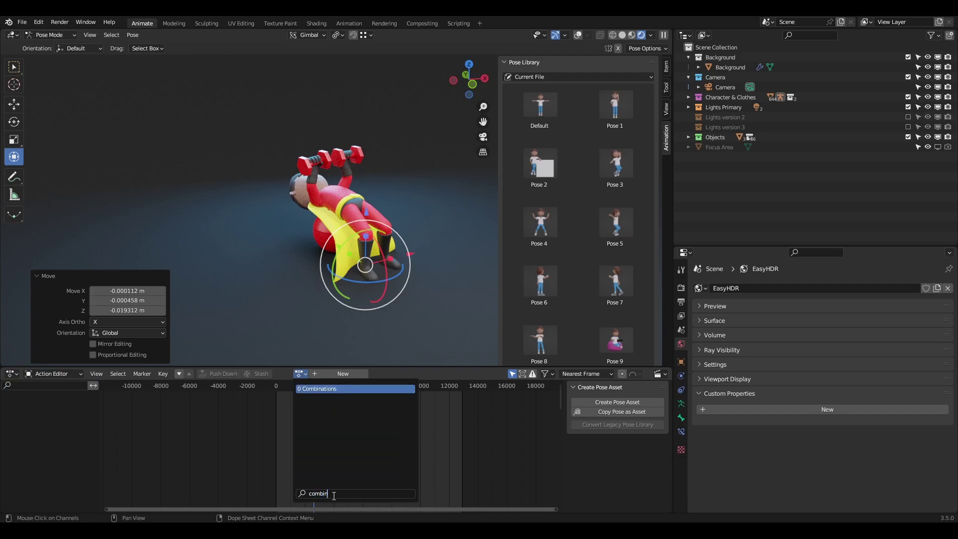
key("Return")
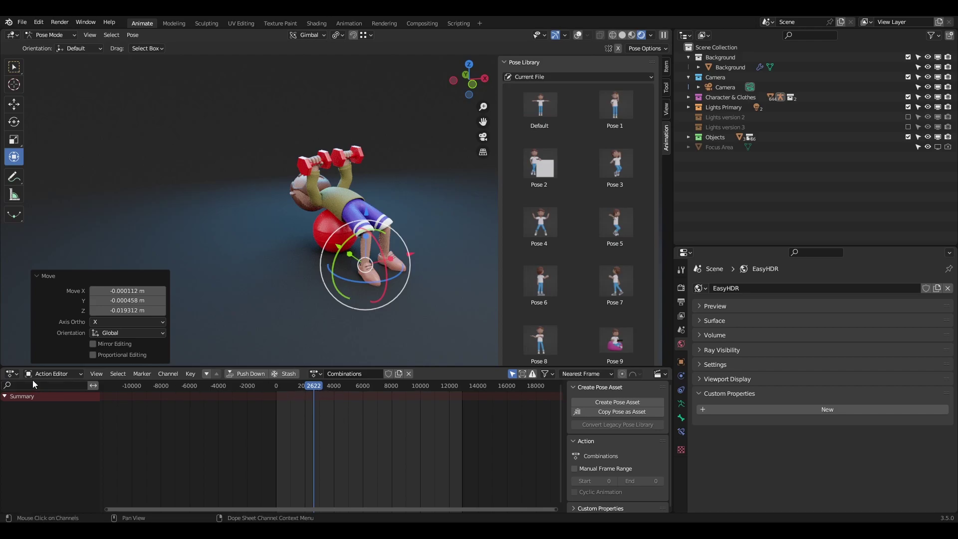
Switch the lower editor to the Timeline, show the viewport overlays and select all of the rig's bones
left_click(11, 373)
left_click(144, 422)
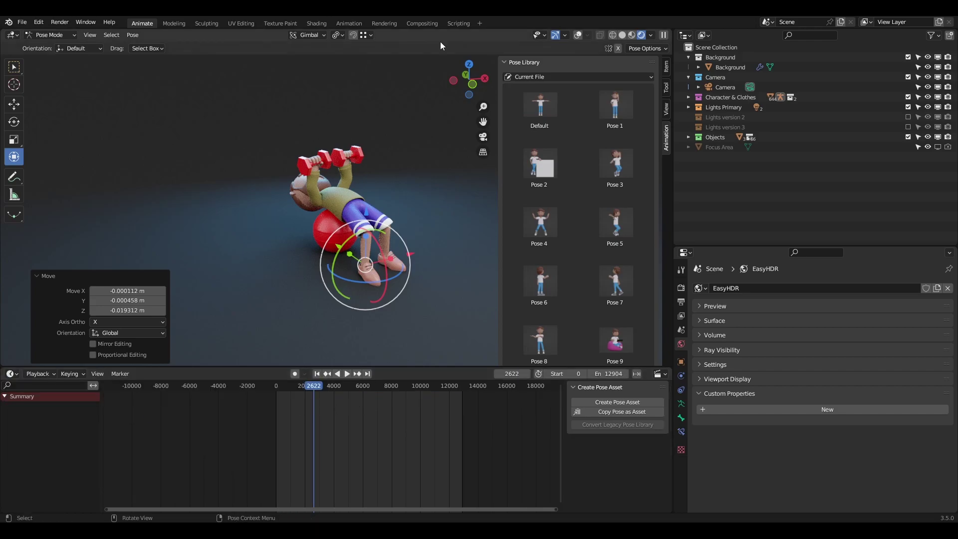
left_click(578, 35)
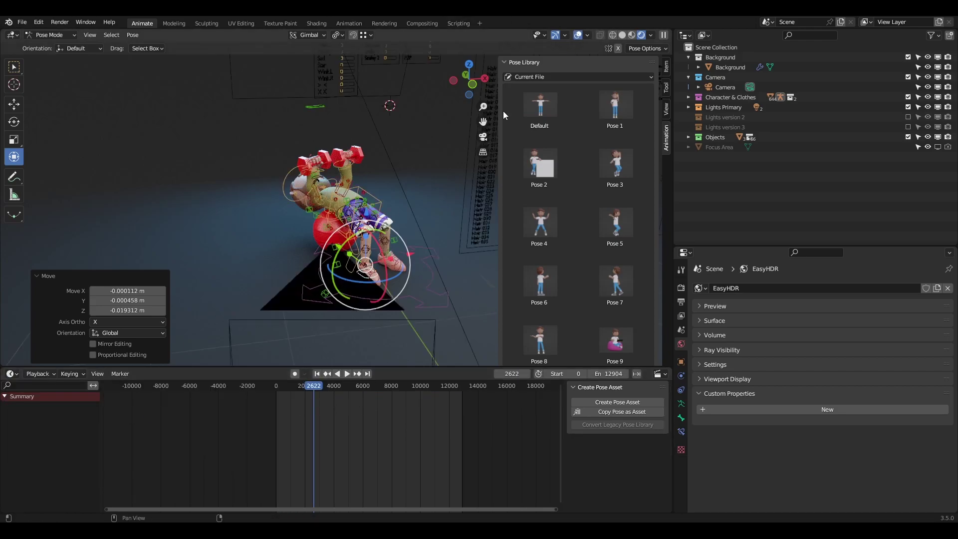
left_click(328, 193)
left_click_drag(254, 144, 410, 286)
key("a")
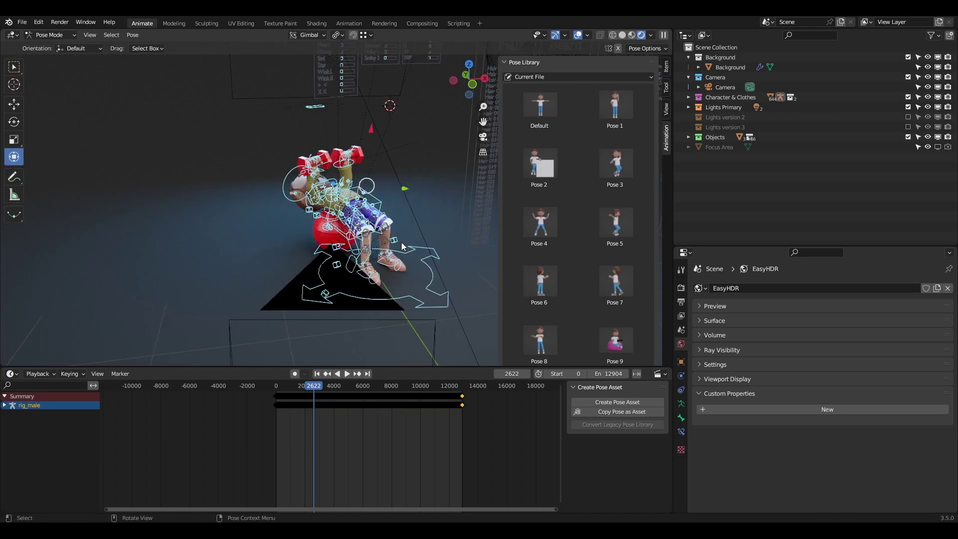
middle_click_drag(388, 195, 363, 210)
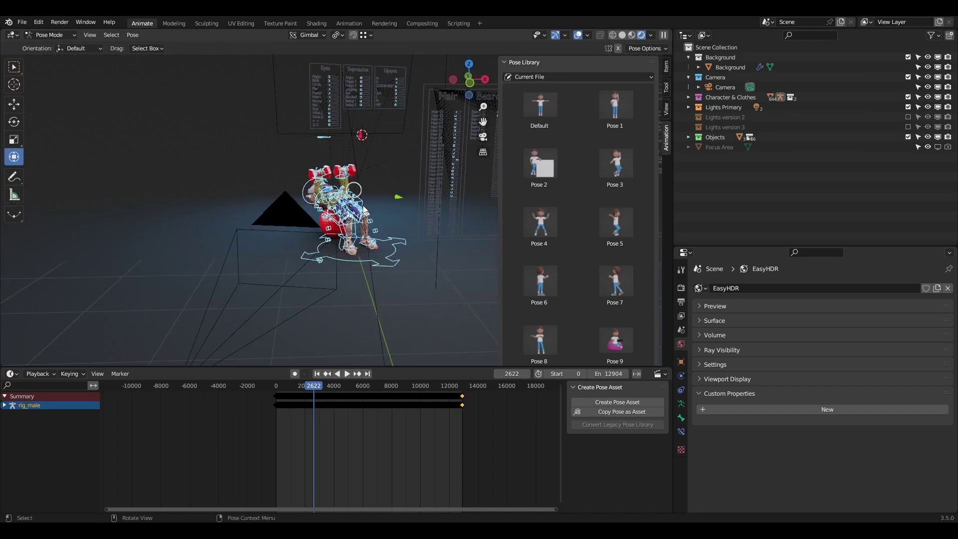
Switch the rig to Object Mode, select all scene objects and enlarge the keyframe range around the current frame
key("ctrl+Tab")
left_click(372, 178)
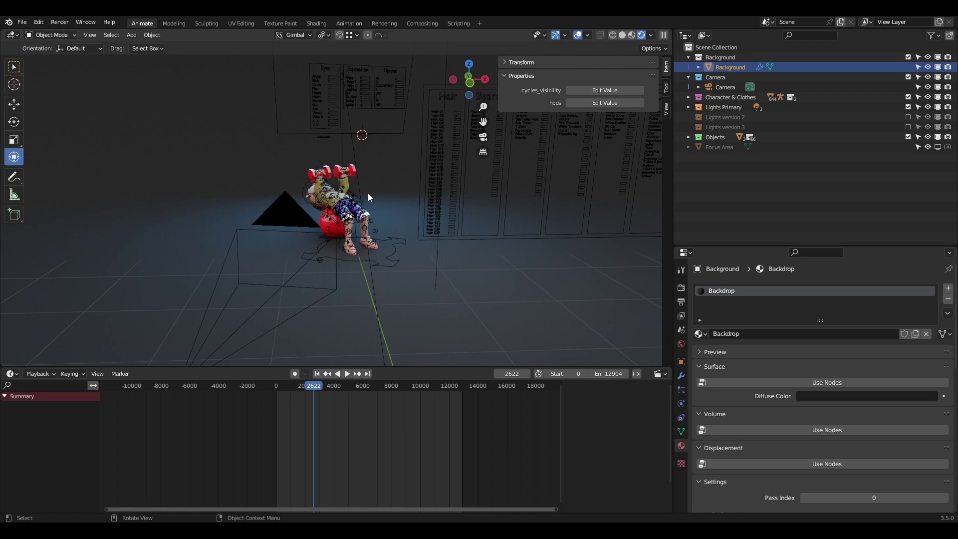
key("a")
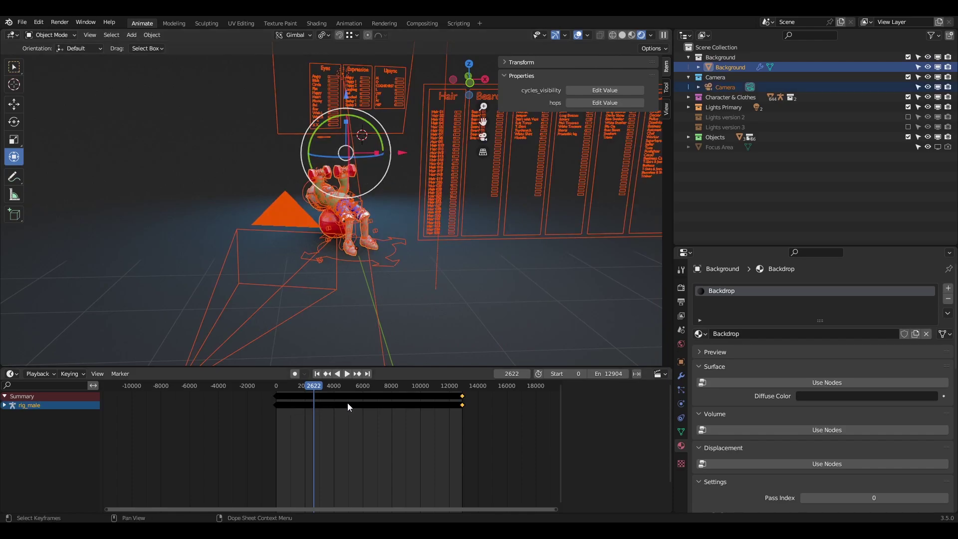
scroll(341, 407, "up", 10)
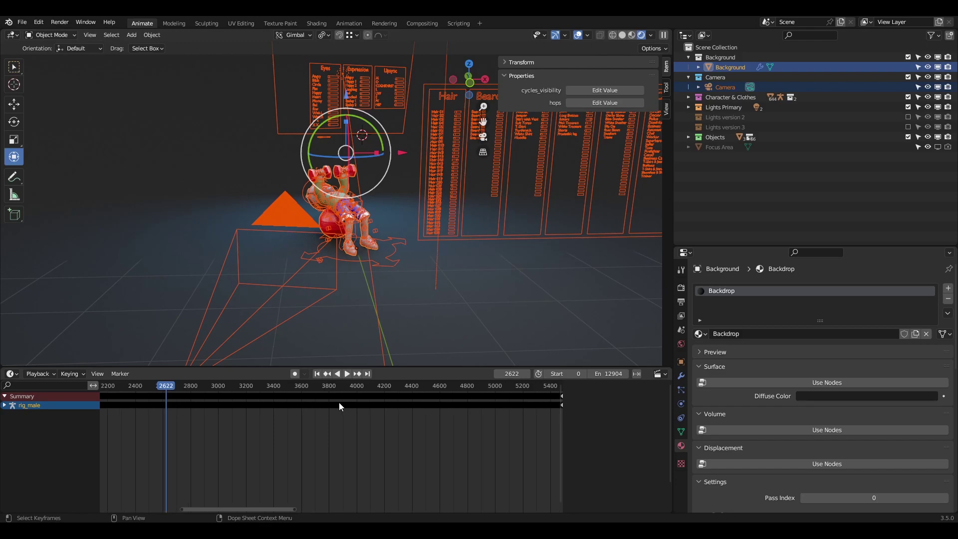
scroll(340, 406, "up", 2)
scroll(337, 397, "down", 5)
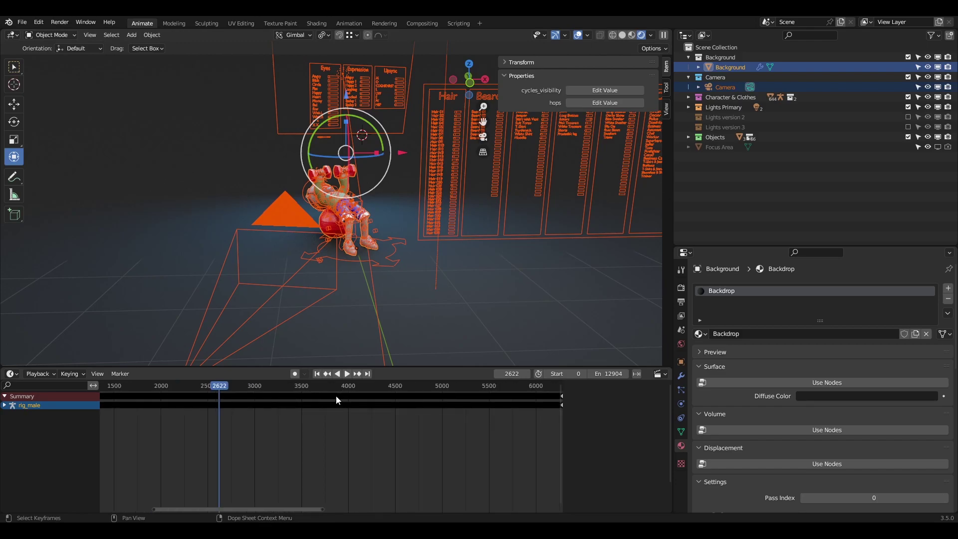
Preview the character's outfit combinations at various frames, including 2966, 3691, 4692, 5502 and 952
middle_click_drag(433, 211, 327, 252)
middle_click_drag(485, 182, 379, 234)
scroll(336, 261, "up", 6)
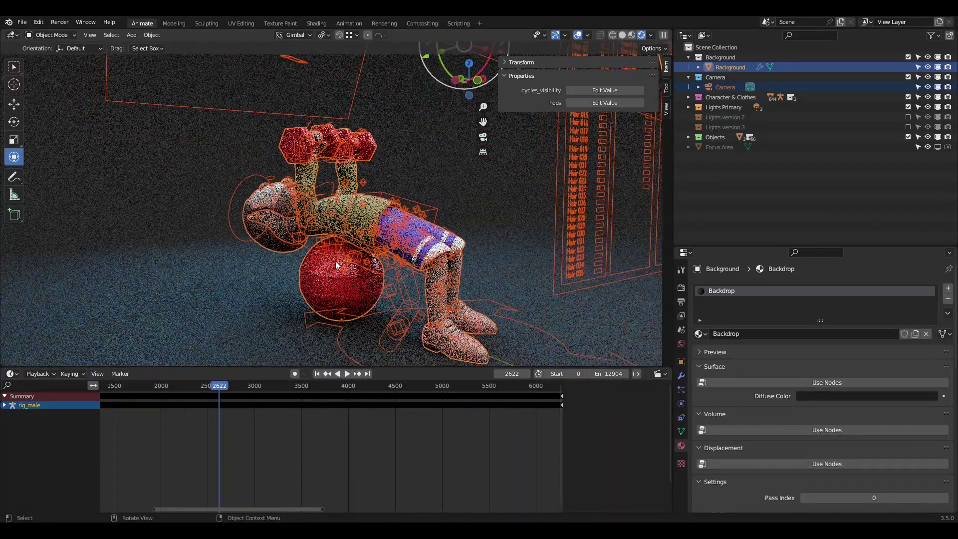
left_click(252, 387)
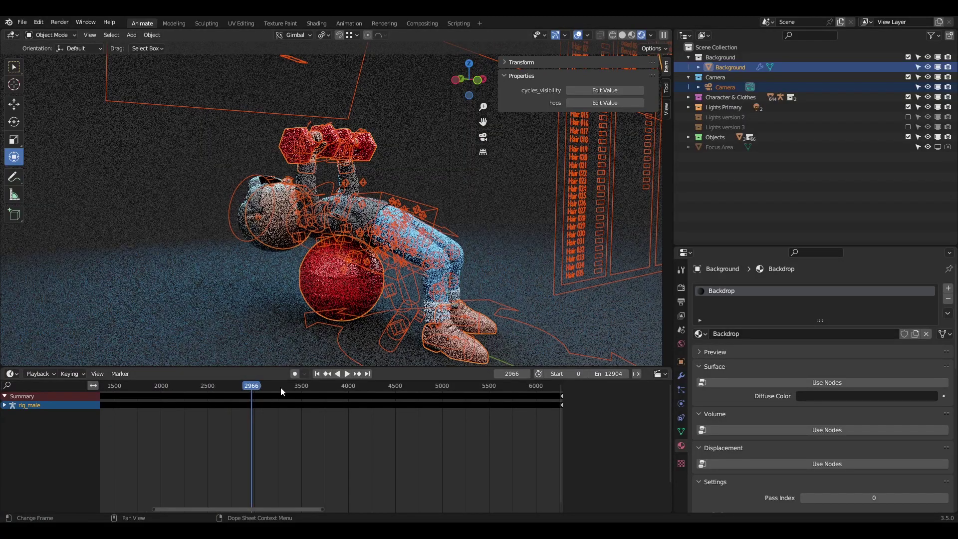
left_click(319, 388)
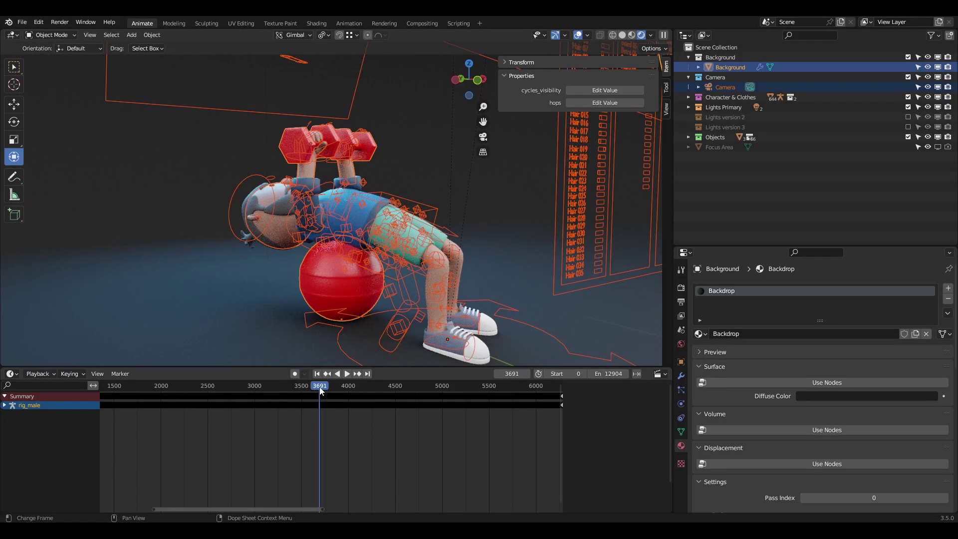
left_click(414, 391)
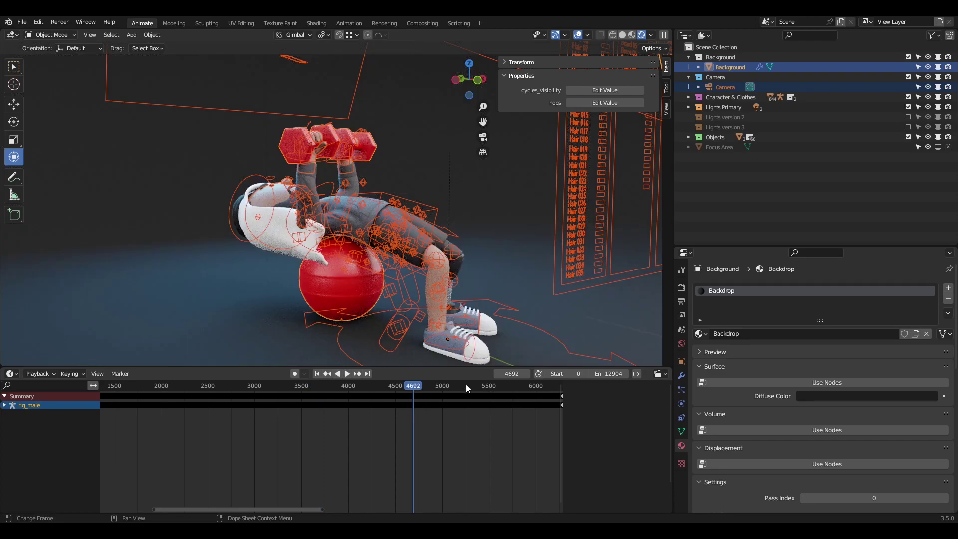
left_click(489, 387)
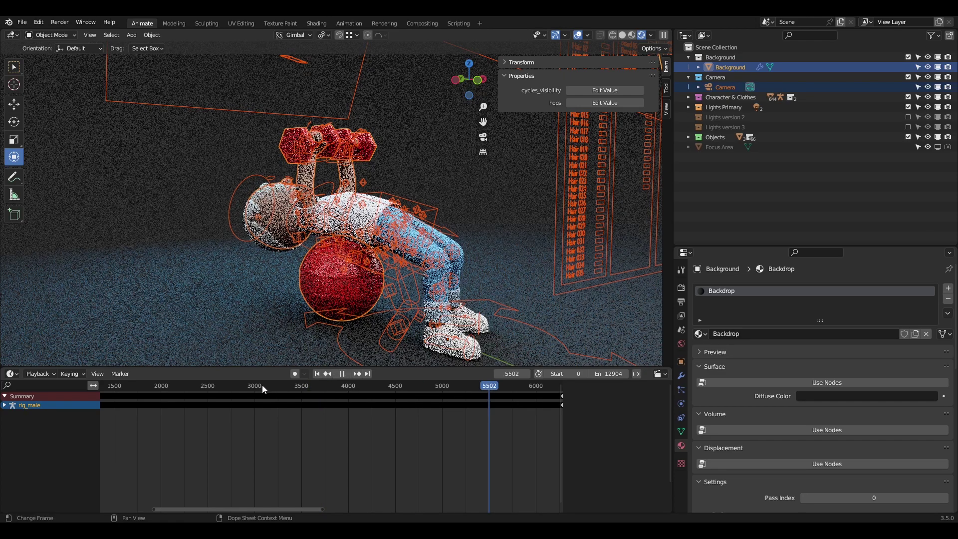
left_click(144, 387)
scroll(238, 430, "down", 4)
left_click(135, 387)
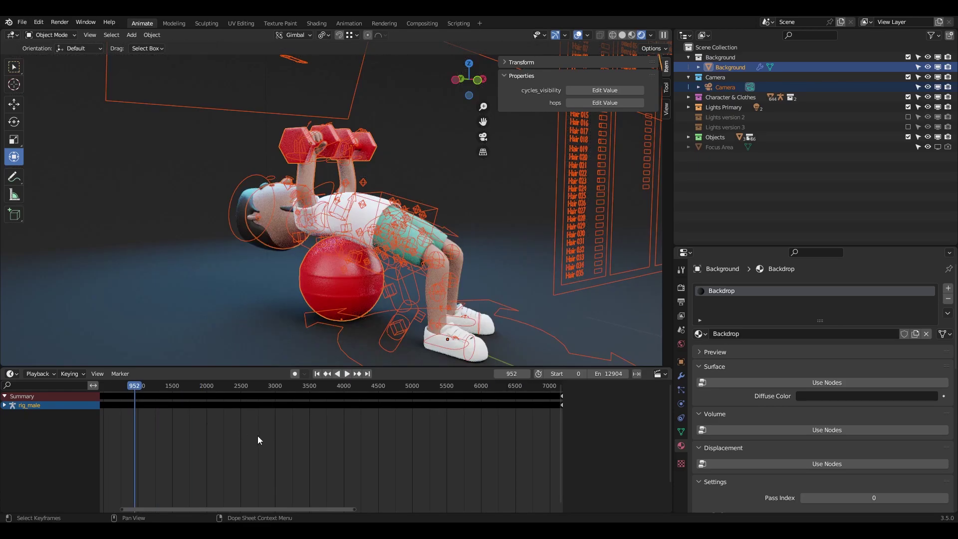
Switch the viewport to solid shading and scrub through the outfit combinations to about frame 7992
scroll(258, 435, "down", 7)
left_click(223, 388)
key("z")
left_click_drag(249, 387, 490, 389)
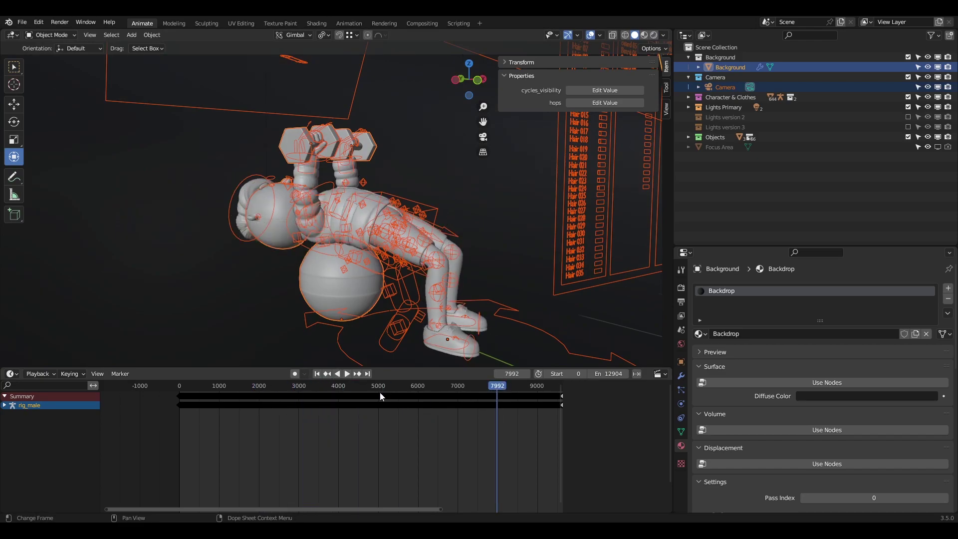
Change the lower editor back to the Timeline and put the rig in Pose Mode
middle_click_drag(532, 178, 390, 216)
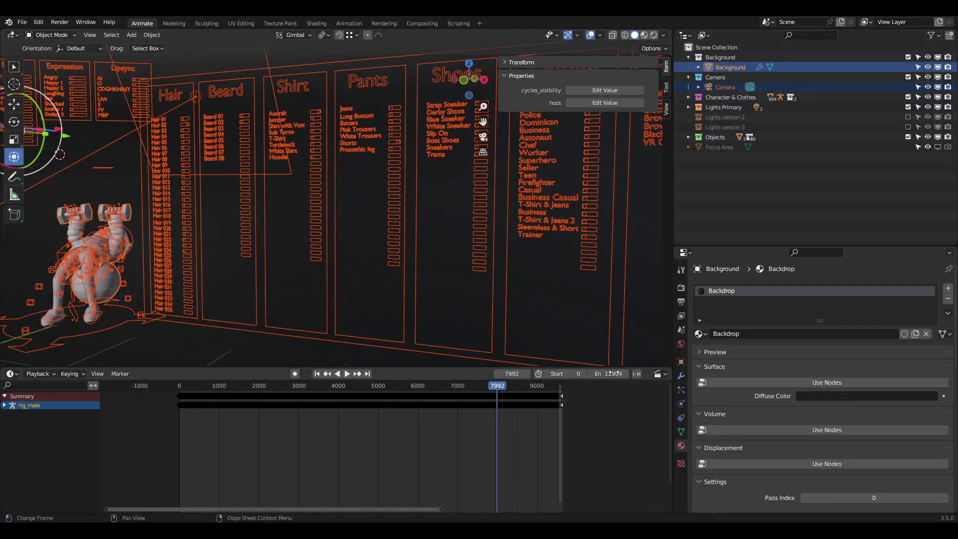
middle_click_drag(451, 151, 357, 164, "shift")
scroll(445, 130, "down", 2)
middle_click_drag(423, 160, 259, 171, "shift")
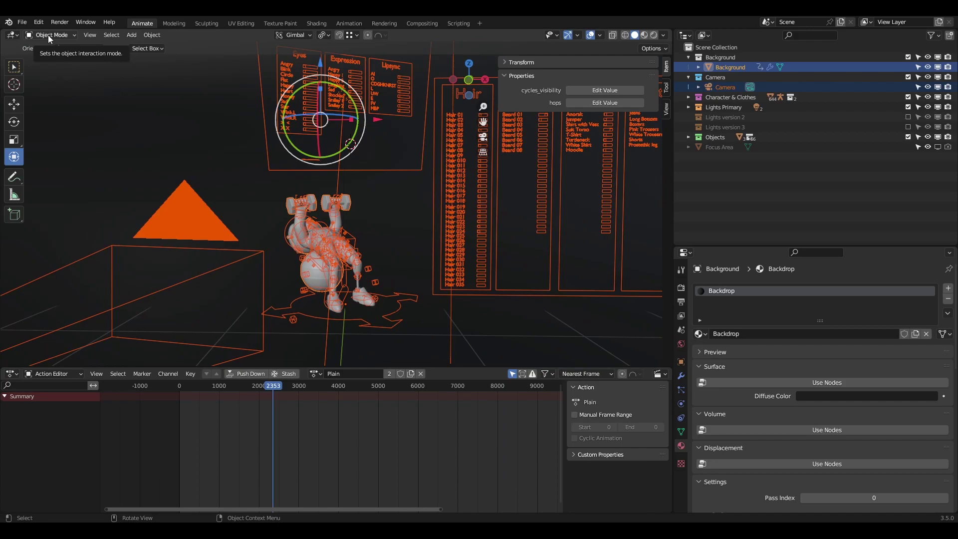
left_click(12, 373)
left_click(145, 414)
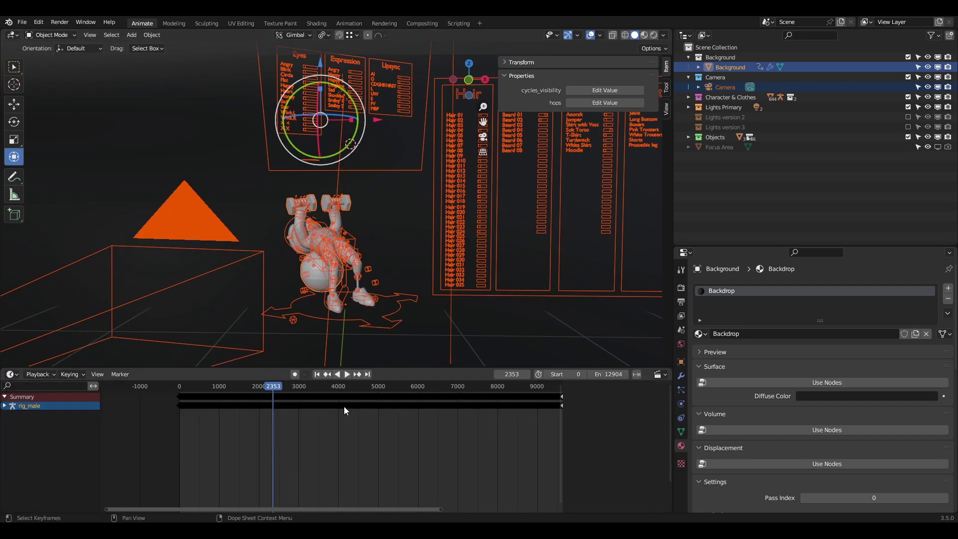
left_click(47, 35)
left_click(57, 86)
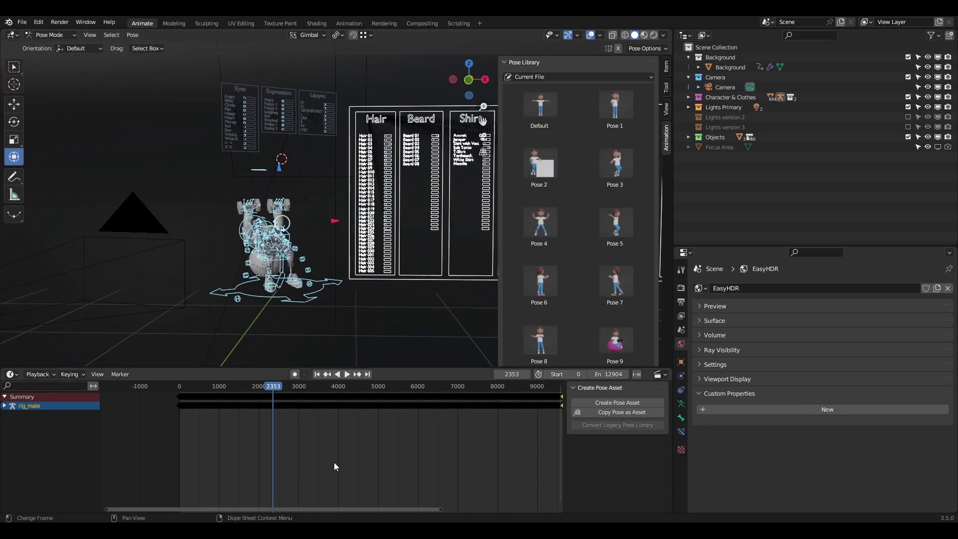
Delete the rig's selected keyframes and check the character by scrubbing the timeline
key("Delete")
left_click_drag(277, 387, 240, 392)
key("space")
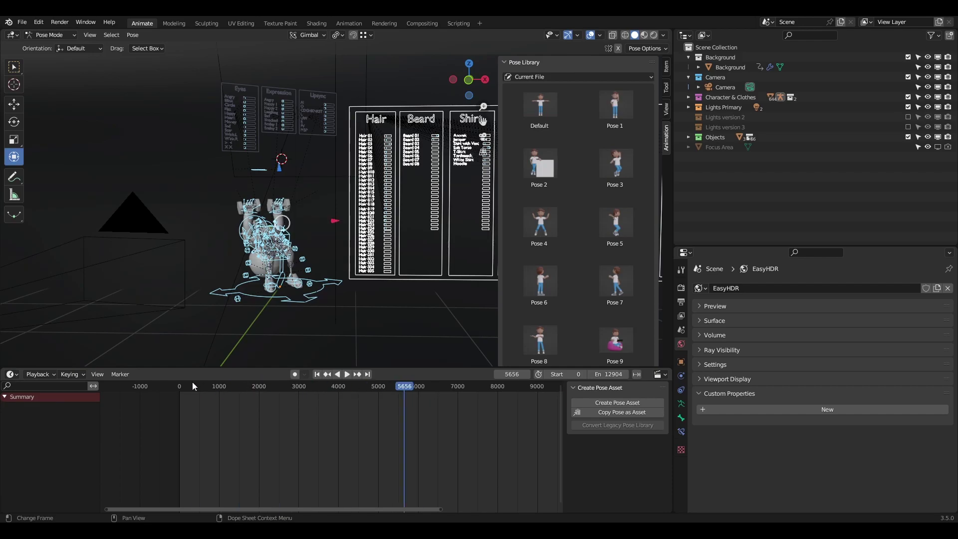
Switch to the Action Editor, try to assign an existing action to the rig by searching for "c", and scrub the frames
left_click(12, 375)
left_click(128, 413)
left_click(301, 374)
key("Escape")
key("c")
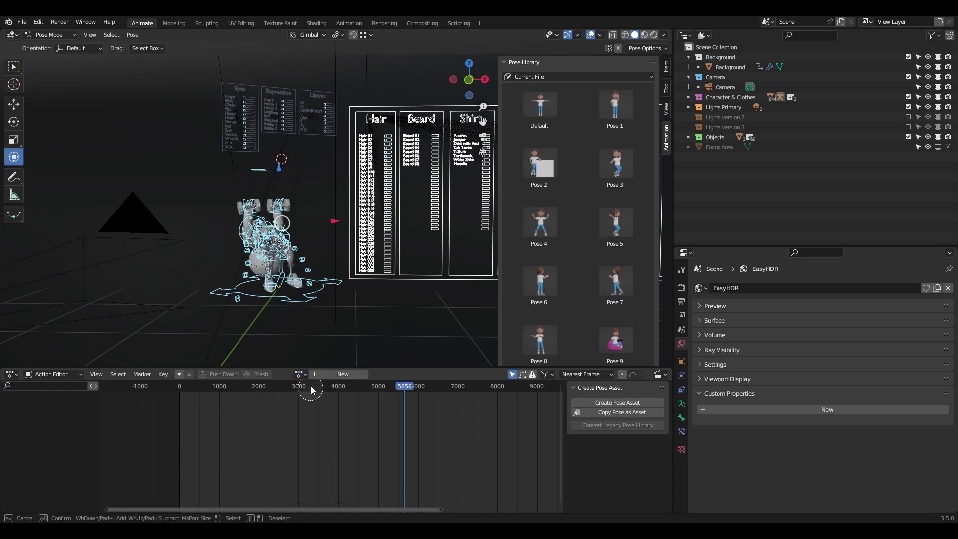
key("Escape")
left_click(301, 375)
type("c")
left_click(313, 392)
left_click_drag(255, 387, 374, 388)
scroll(262, 259, "up", 3)
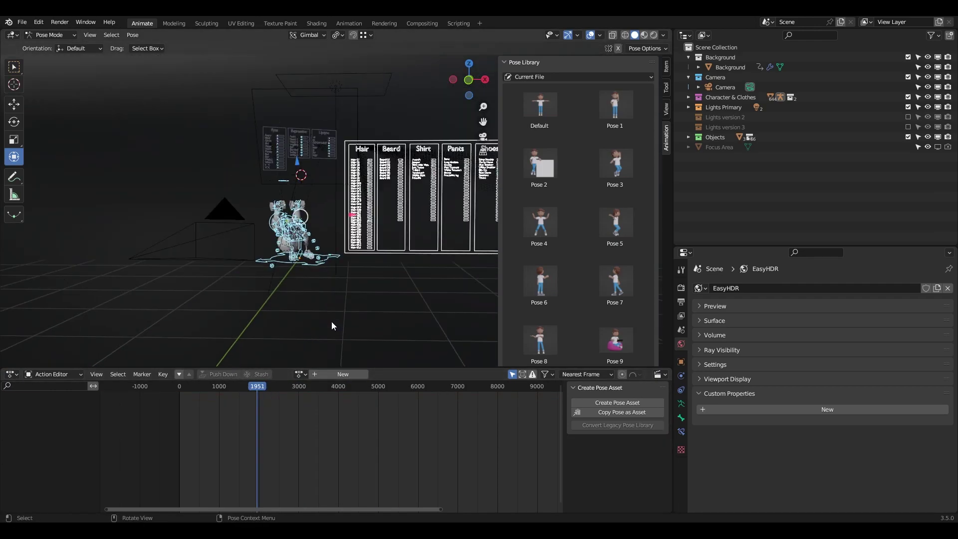
middle_click_drag(331, 325, 272, 212)
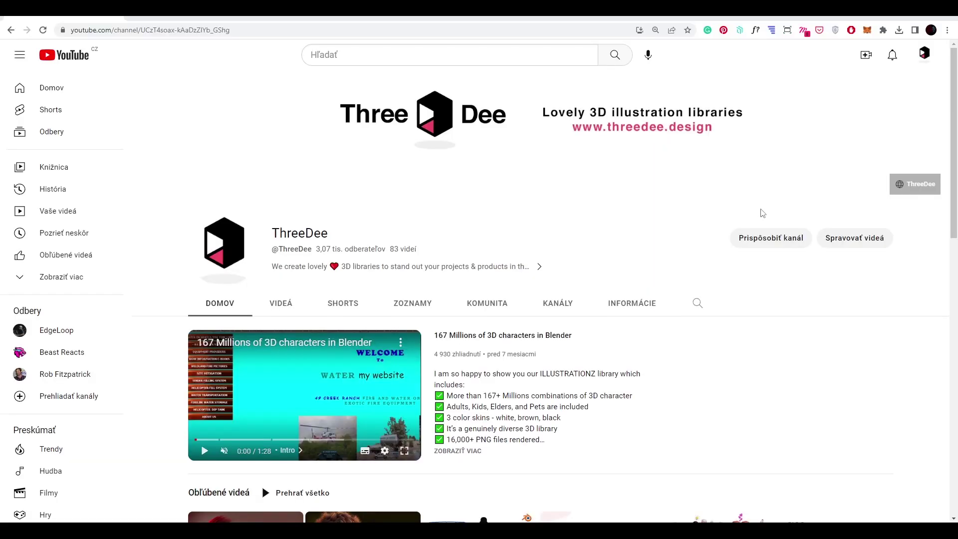
Switch to YouTube in the browser and look through the videos on the ThreeDee channel page
scroll(762, 213, "down", 3)
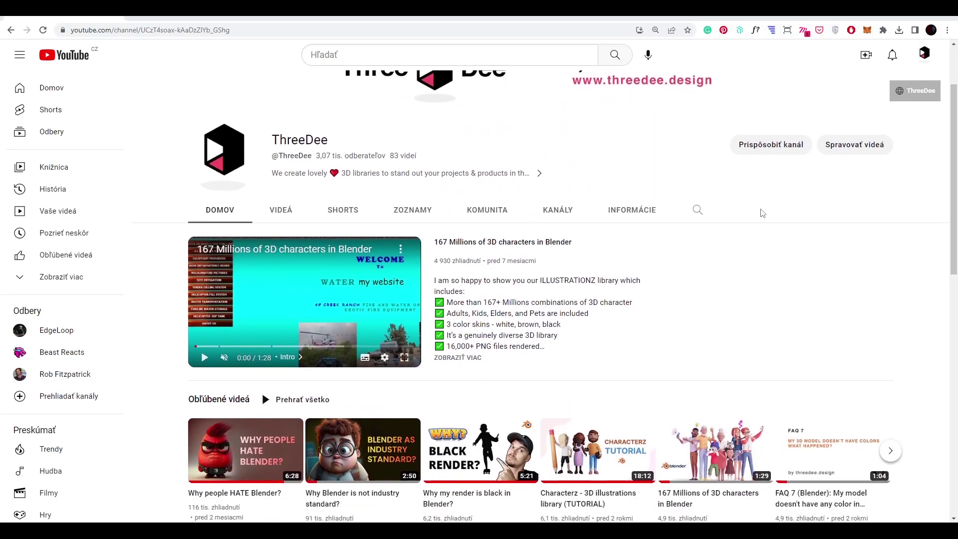
scroll(762, 213, "down", 5)
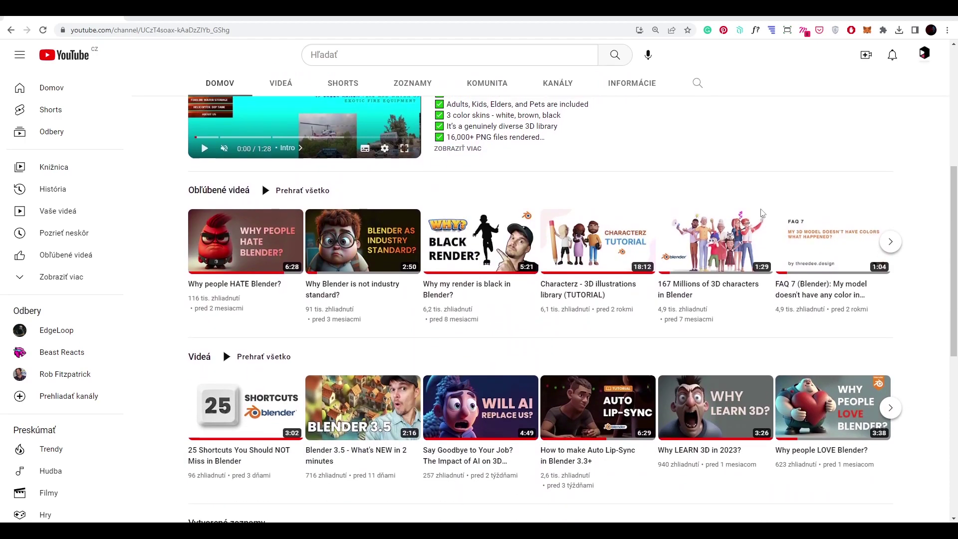
Look further through the channel's videos and skip ahead in the FAQ 10 video about putting multiple objects into one Blender scene
scroll(763, 213, "down", 6)
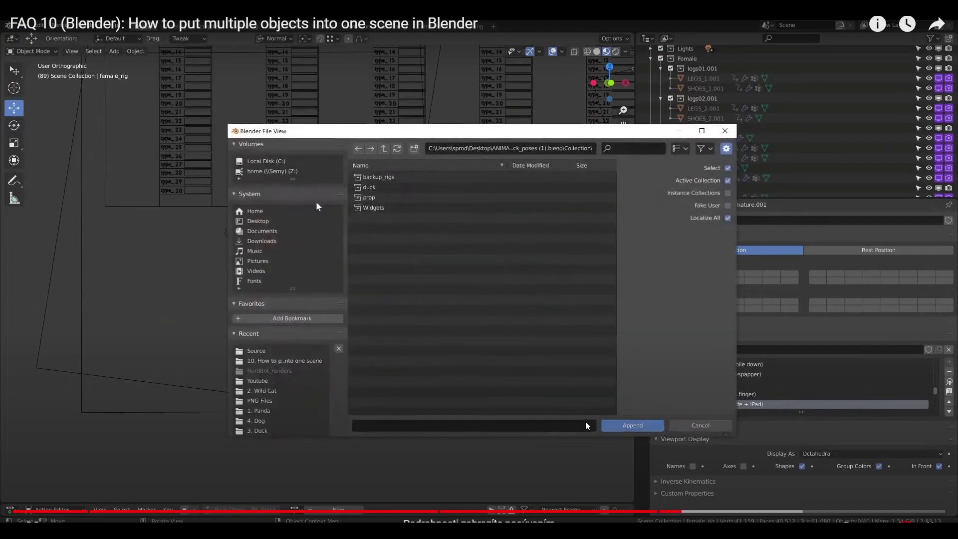
left_click(763, 512)
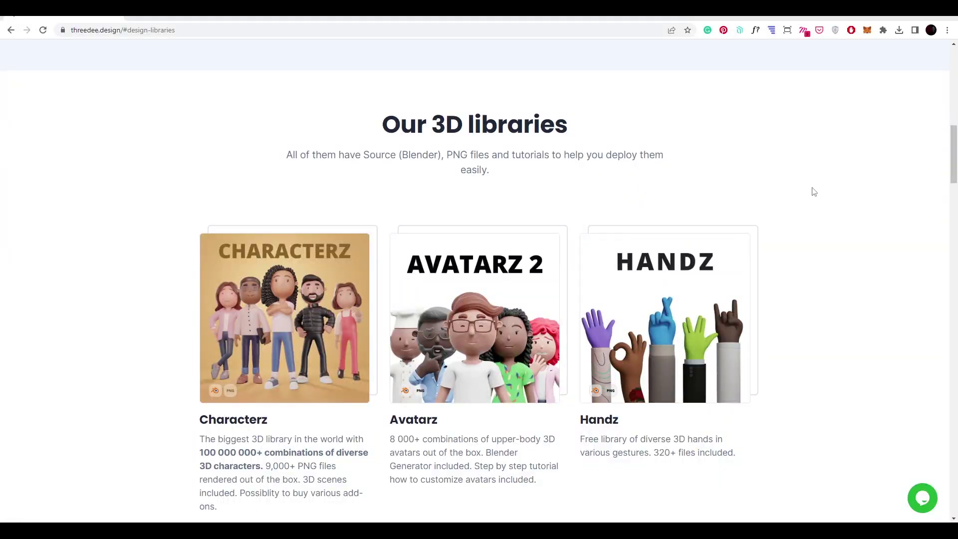
Look through the 3D libraries section on the threedee.design website, from Characterz down to Handz Premium
scroll(814, 192, "down", 3)
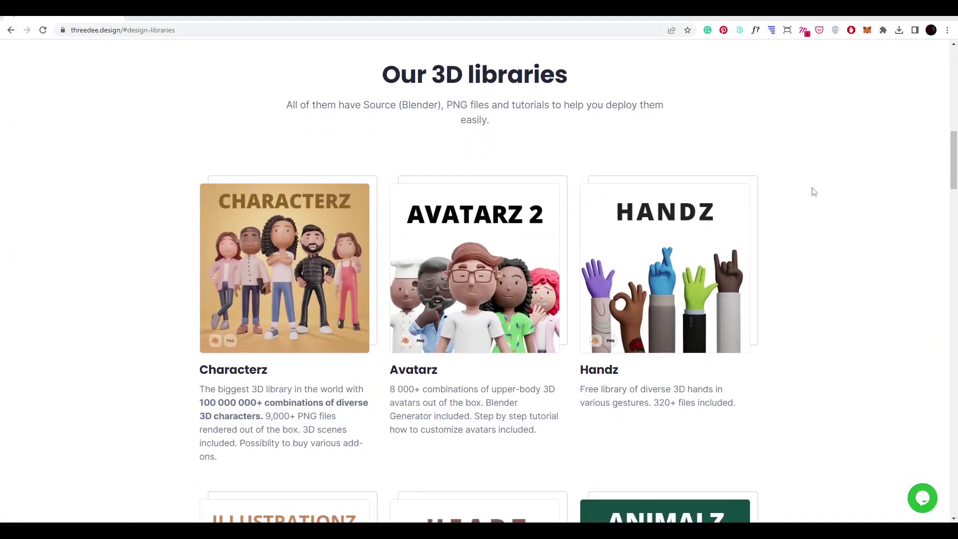
scroll(813, 192, "down", 8)
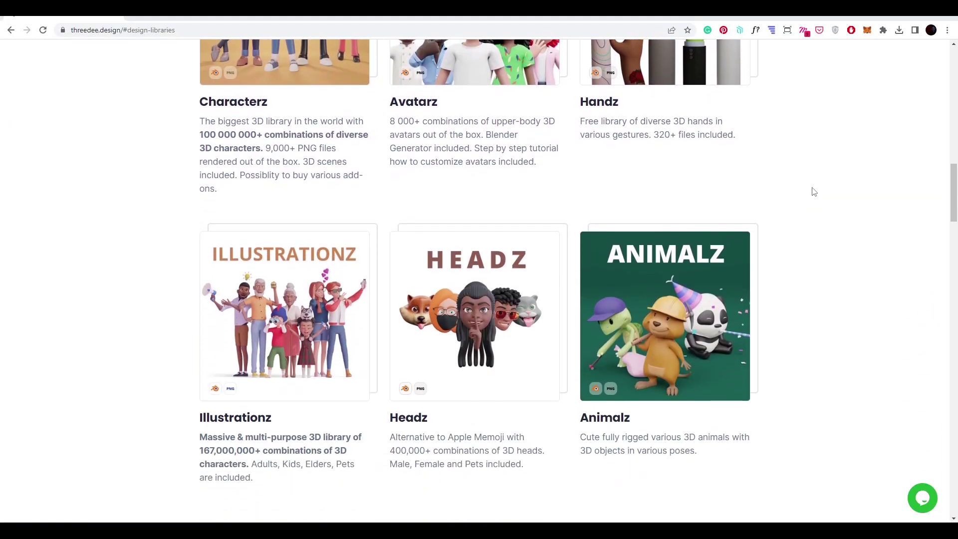
scroll(813, 192, "down", 8)
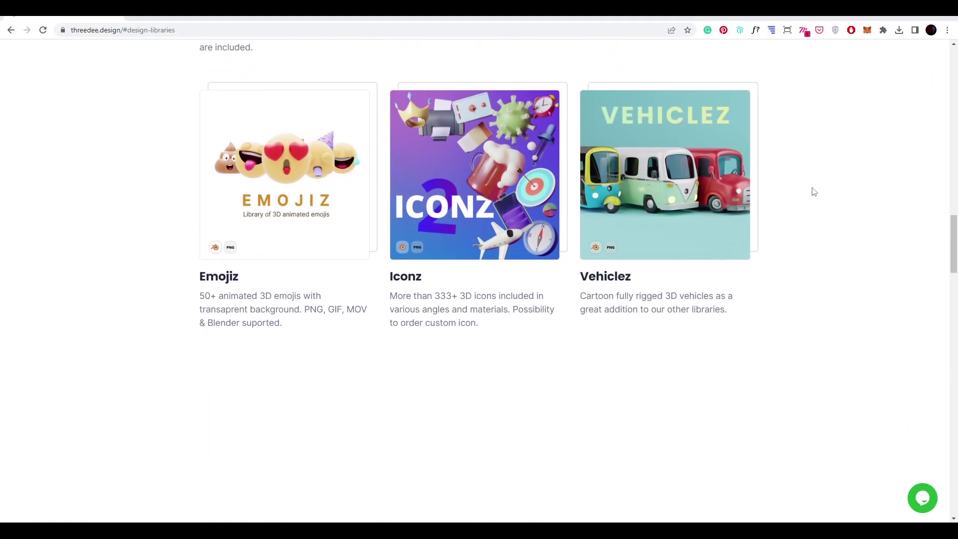
scroll(814, 193, "down", 6)
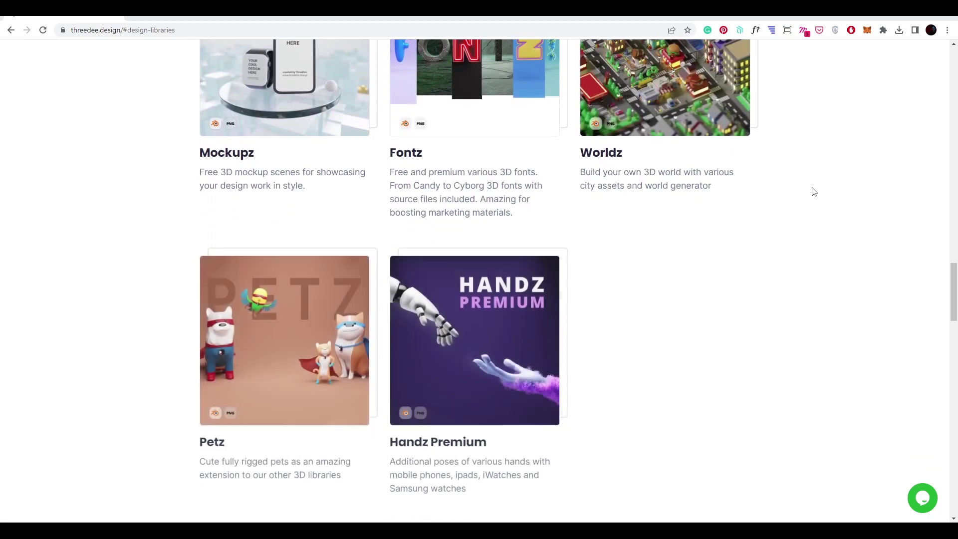
scroll(813, 193, "down", 4)
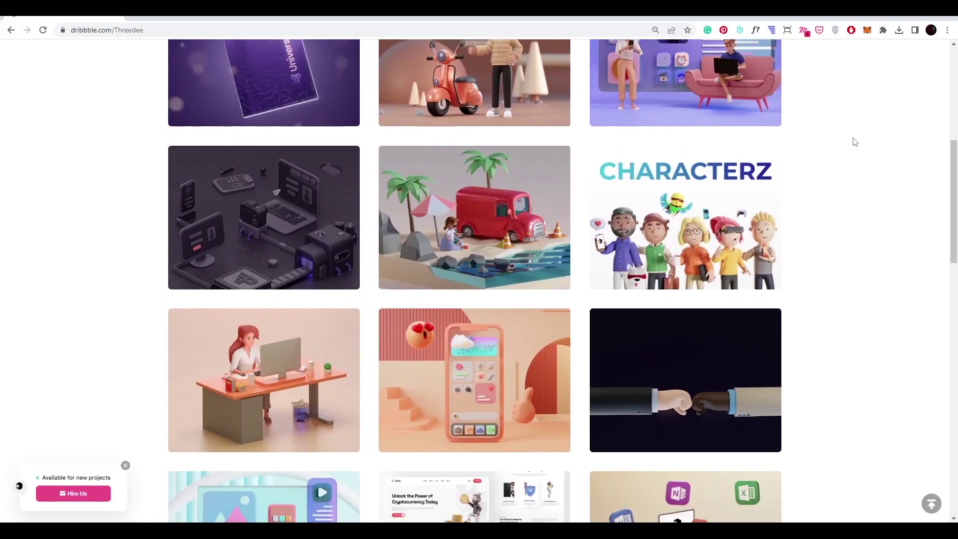
Browse the portfolio shots on the Threedee profile page at dribbble.com/Threedee
scroll(851, 141, "down", 5)
scroll(855, 141, "down", 10)
scroll(854, 142, "down", 7)
scroll(855, 141, "down", 10)
scroll(855, 142, "down", 10)
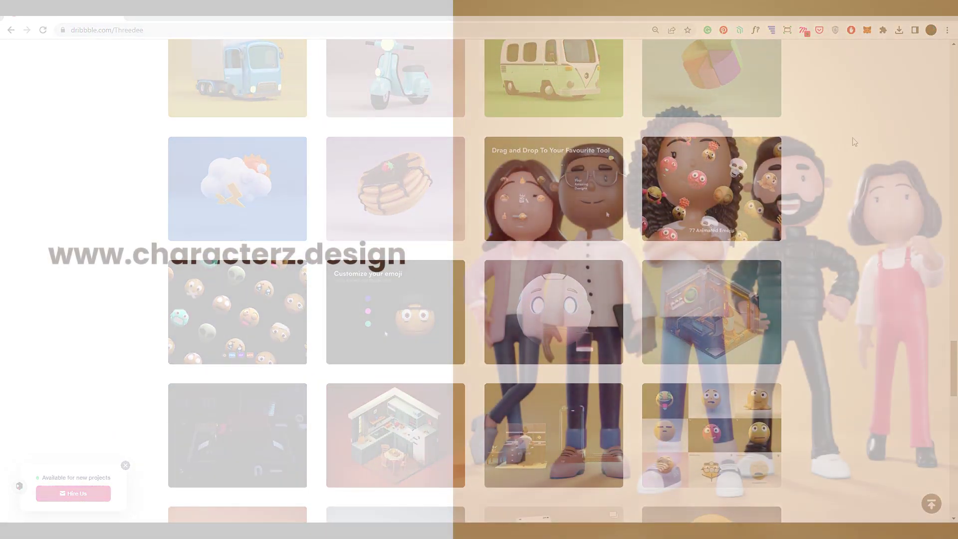